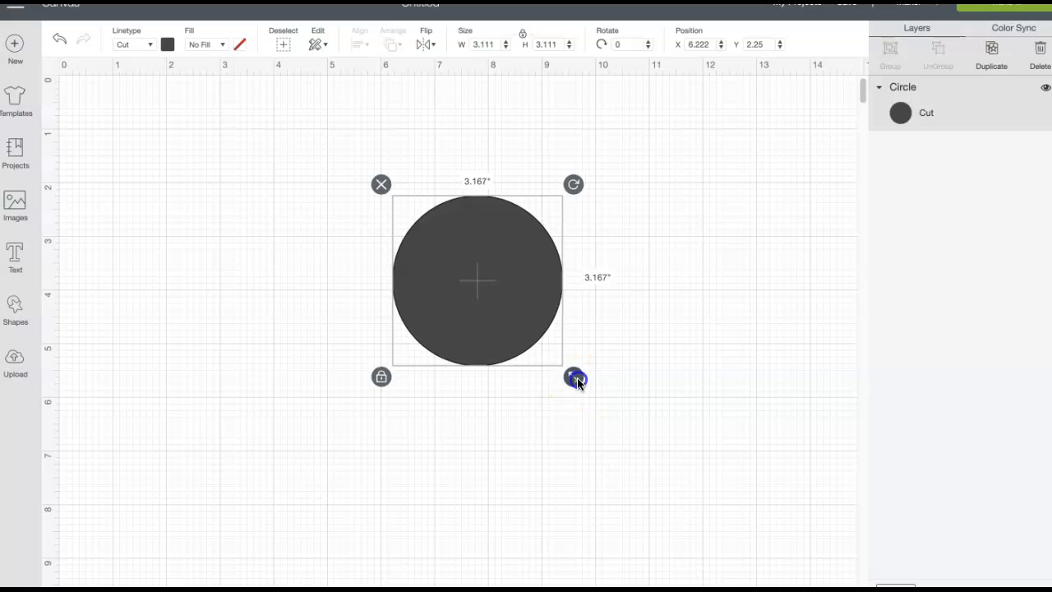
- Resize the circle to 7.5 inches wide with locked proportions and shift it right to about X 6.4
left_click_drag(543, 315, 504, 300)
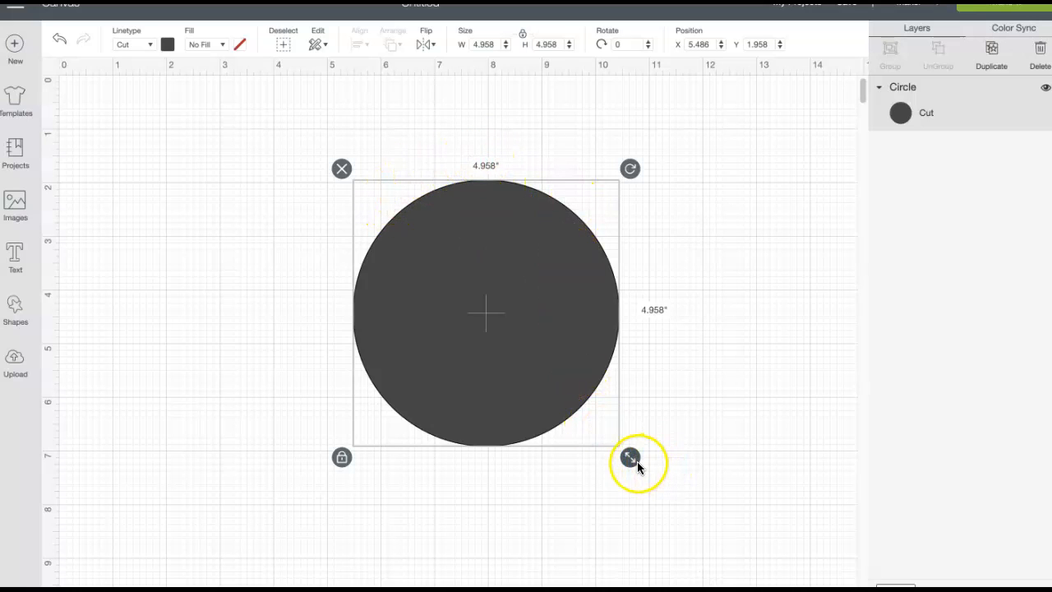
left_click_drag(633, 460, 600, 427)
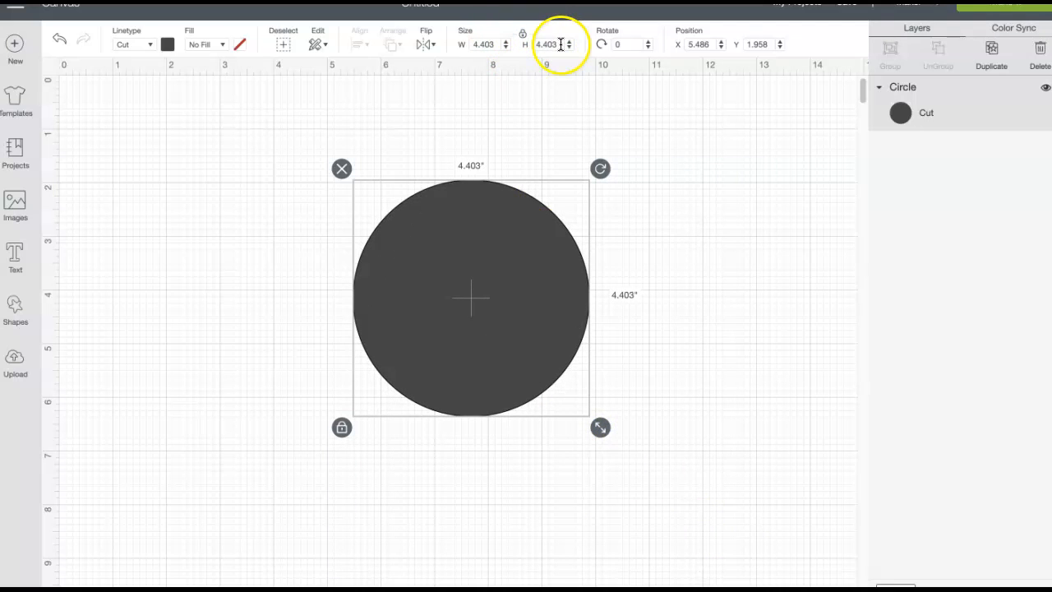
left_click_drag(497, 45, 466, 46)
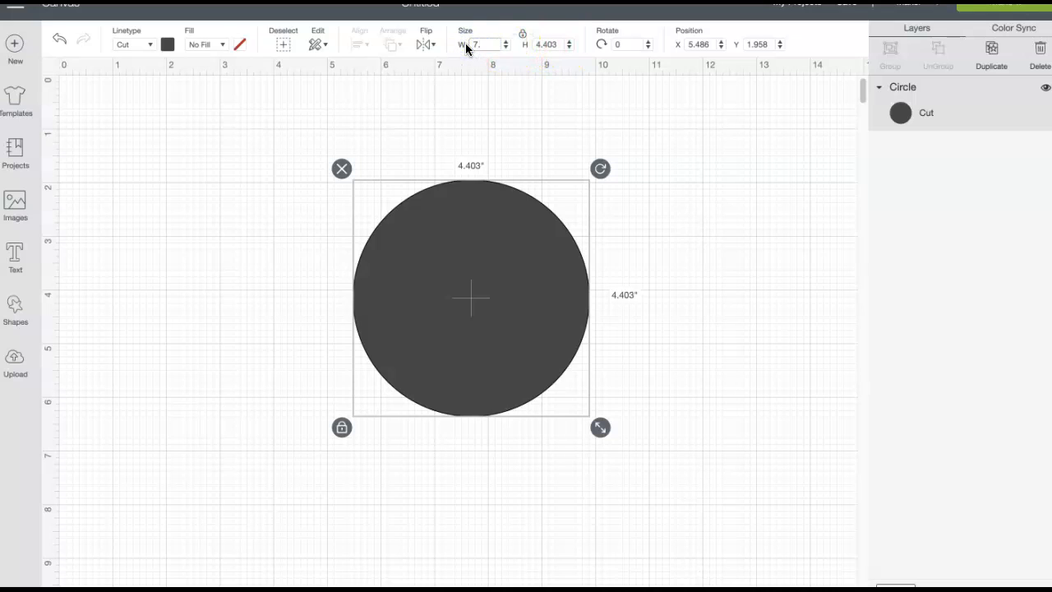
type("7.5")
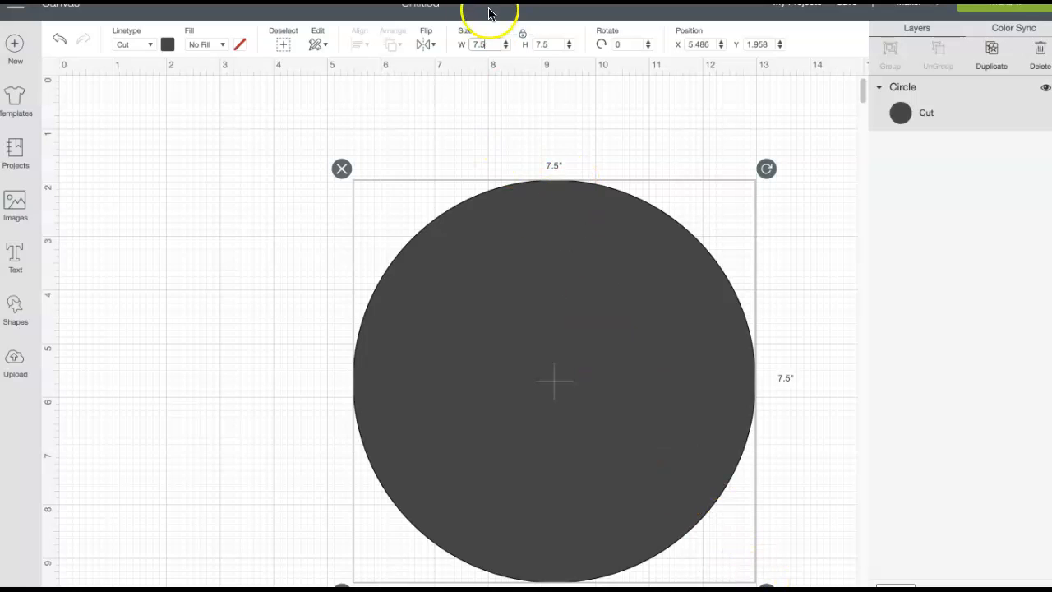
left_click_drag(564, 259, 610, 261)
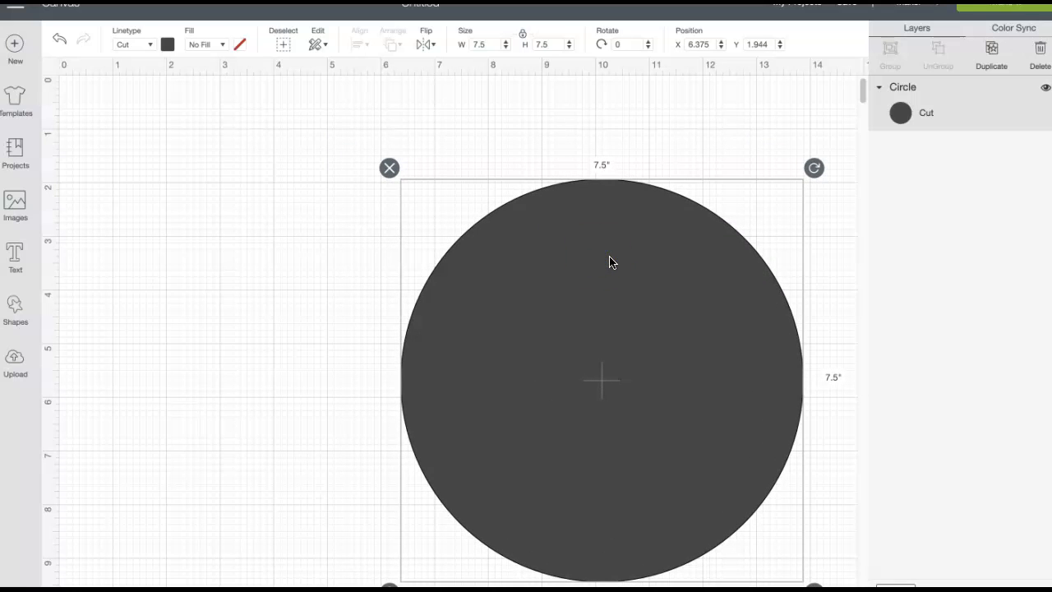
- Add the text "mittens" and place it in the empty canvas area left of the circle
left_click(14, 257)
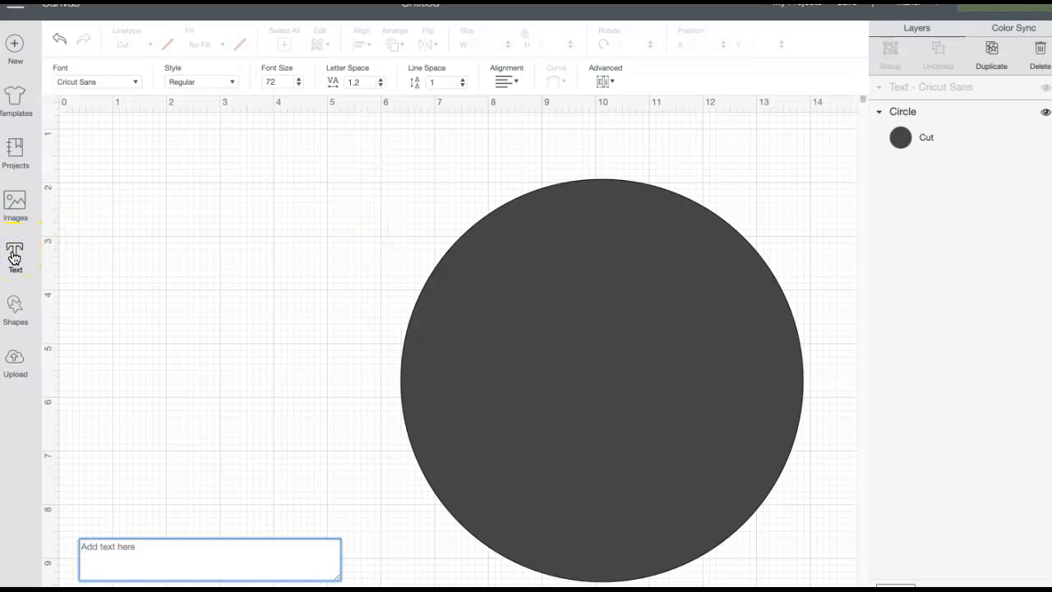
type("mittens")
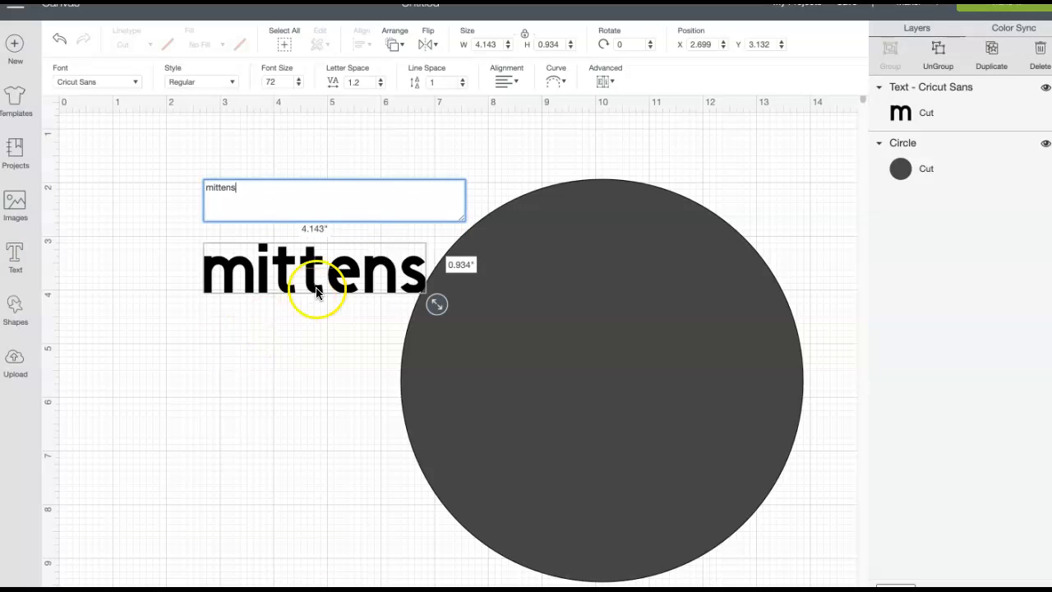
left_click_drag(315, 288, 234, 228)
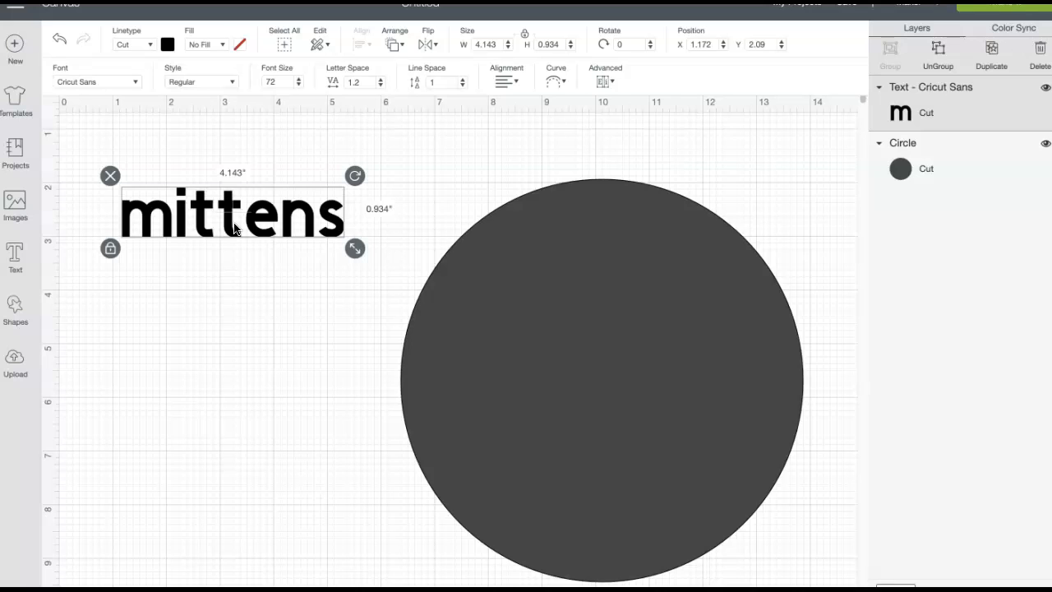
- Change the mittens text's font to Cricut Keystone and shrink it to about 4.4 inches wide near the canvas's upper-left area
left_click(210, 239)
left_click(137, 84)
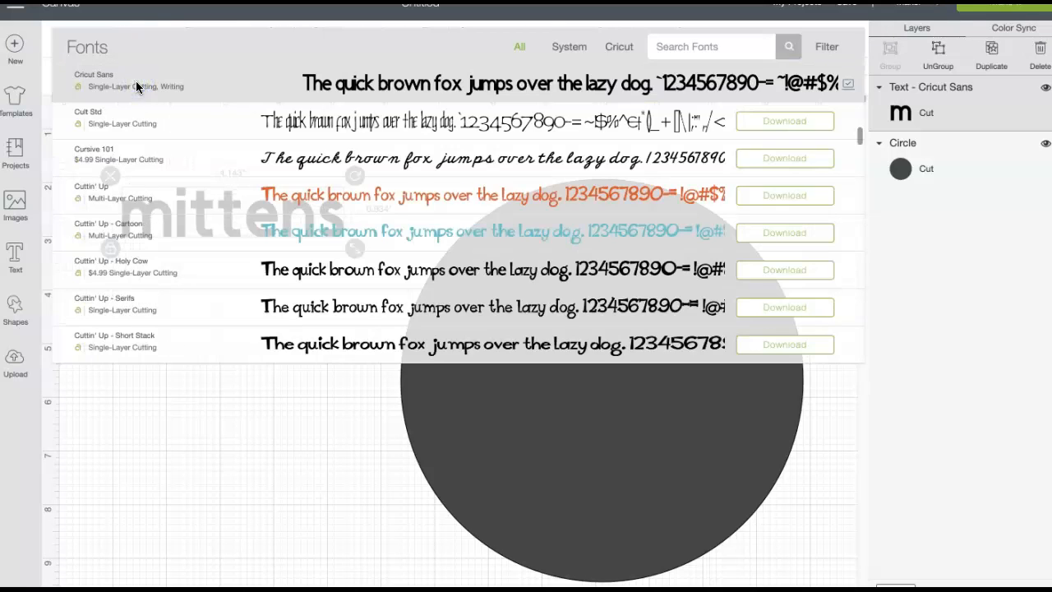
left_click(728, 46)
type("keystone")
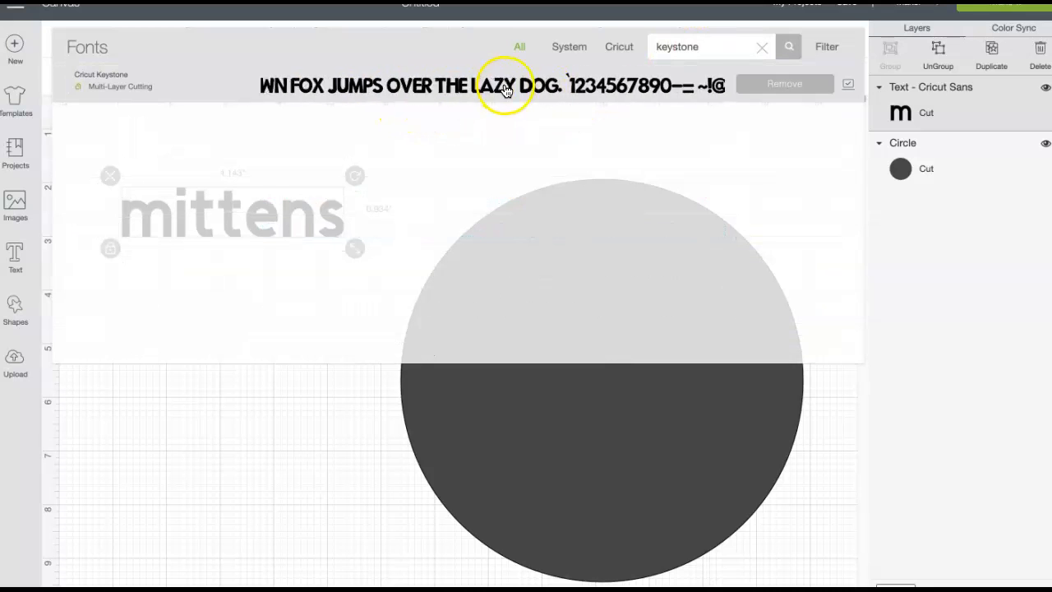
left_click(352, 94)
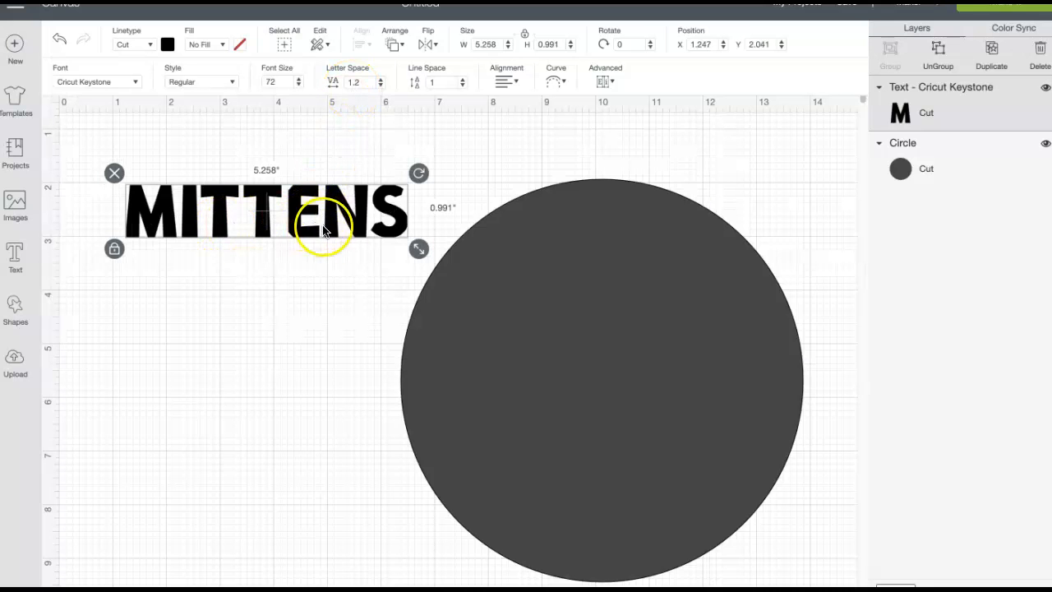
left_click_drag(418, 249, 320, 244)
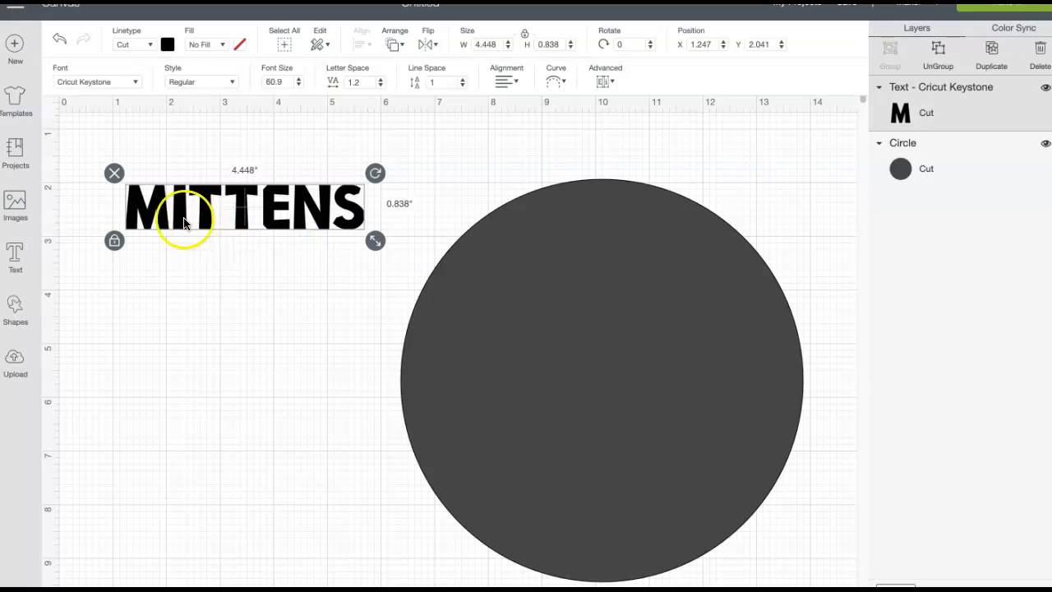
left_click_drag(239, 222, 206, 215)
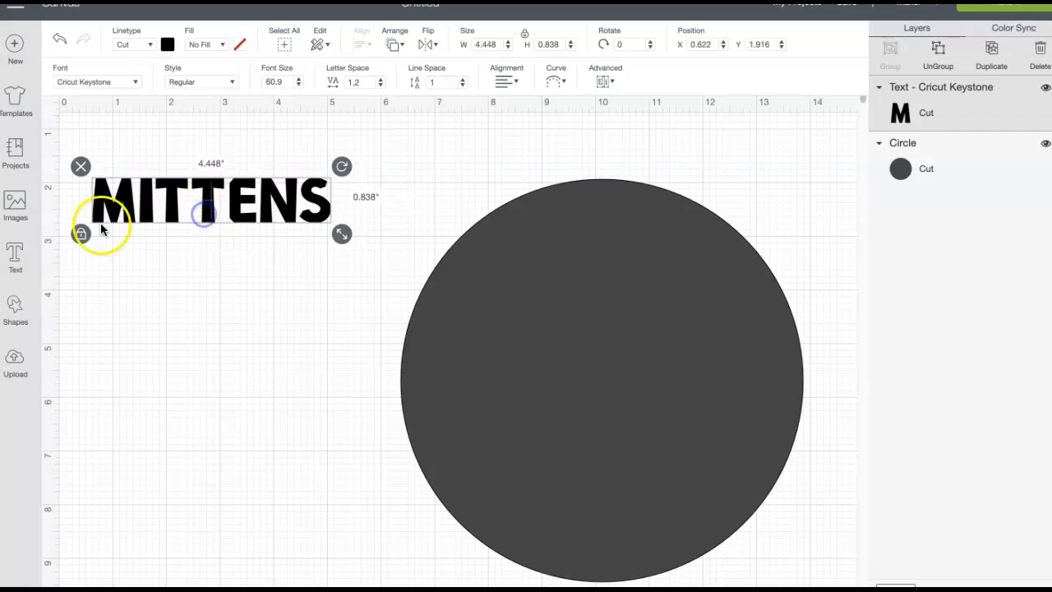
- Add the text "snowflakes" below mittens and shrink it to about 6 inches wide so it clears the circle
left_click(14, 260)
type("s")
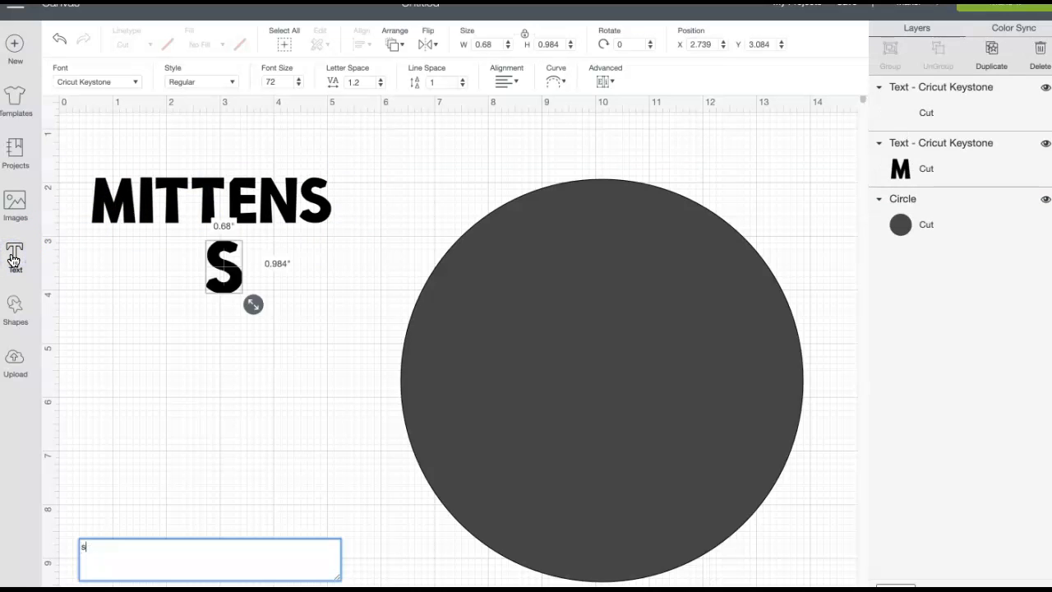
type("nowflakes")
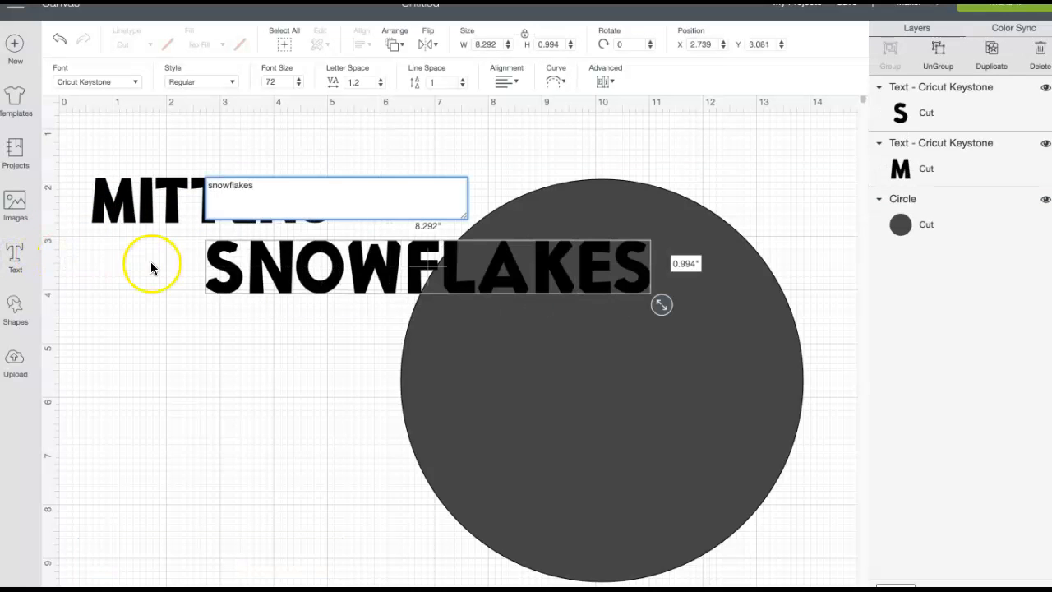
left_click_drag(402, 282, 271, 276)
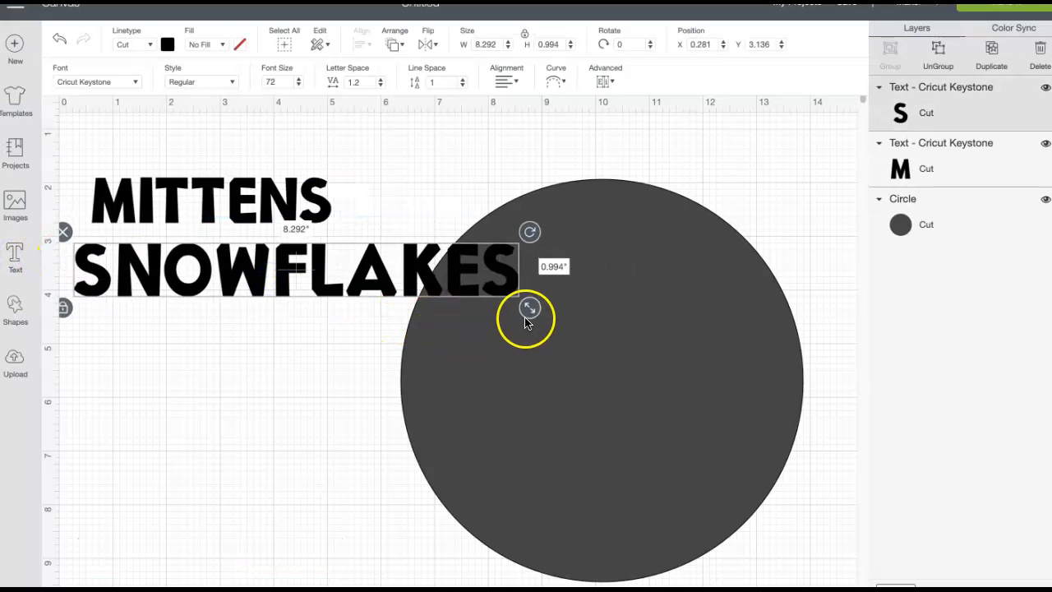
left_click_drag(406, 308, 327, 298)
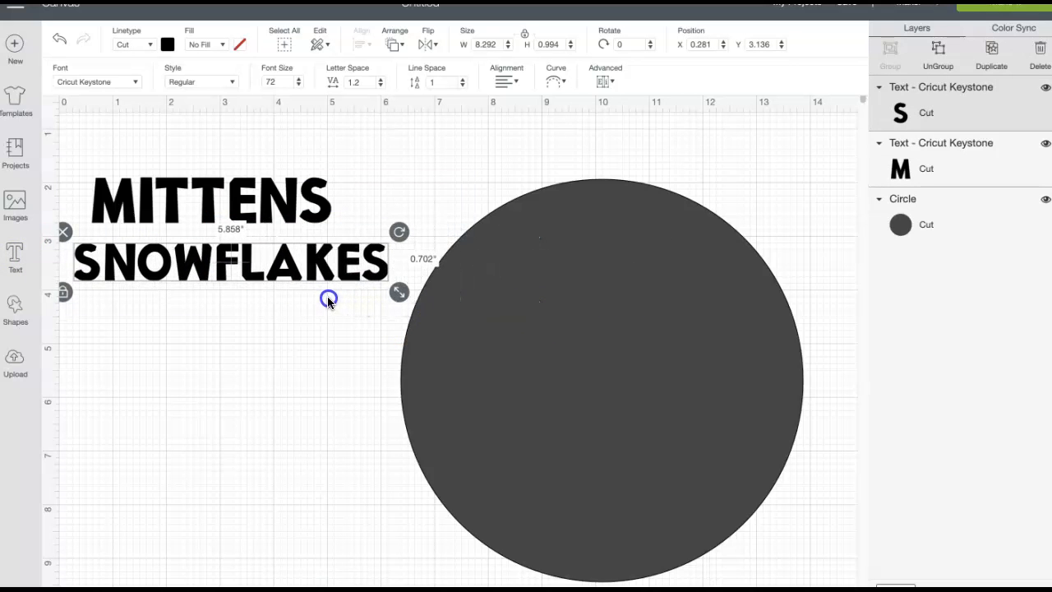
- Add the text "sweaters" below snowflakes and shrink it to about 5.1 inches wide
left_click(15, 255)
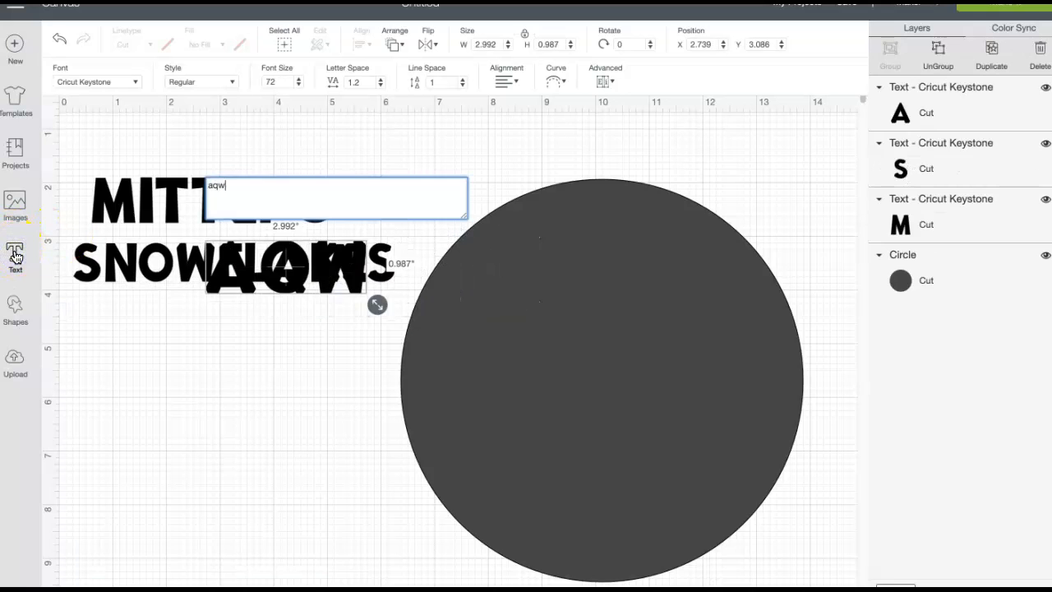
type("swe")
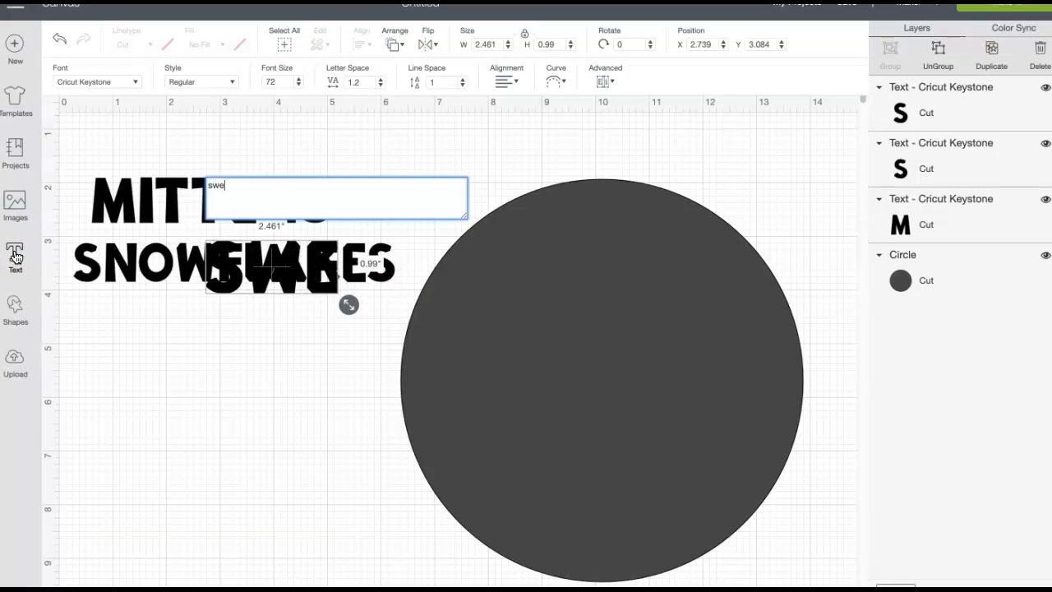
type("aters")
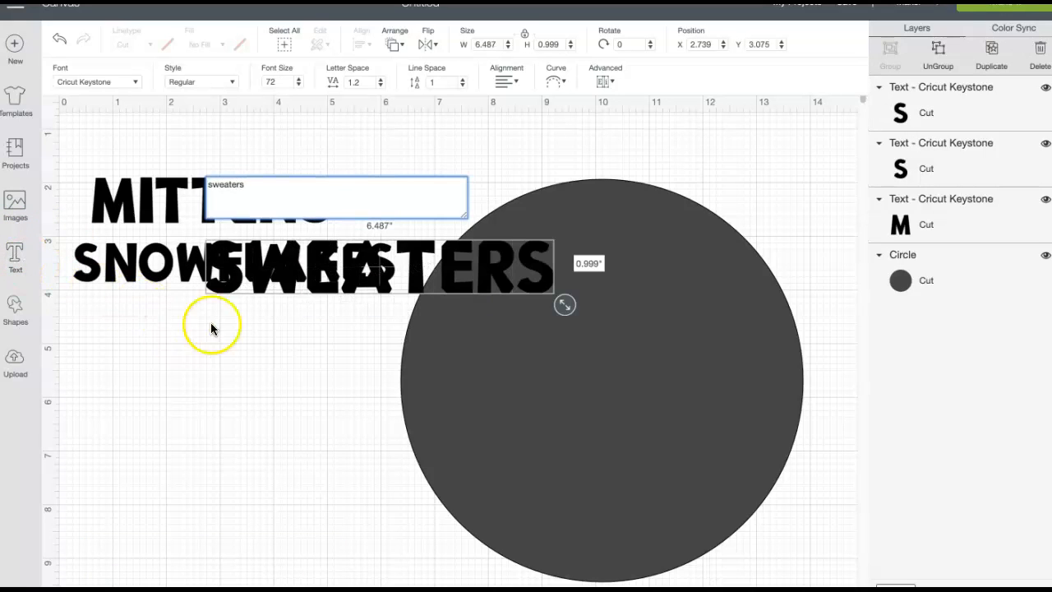
left_click_drag(377, 280, 254, 348)
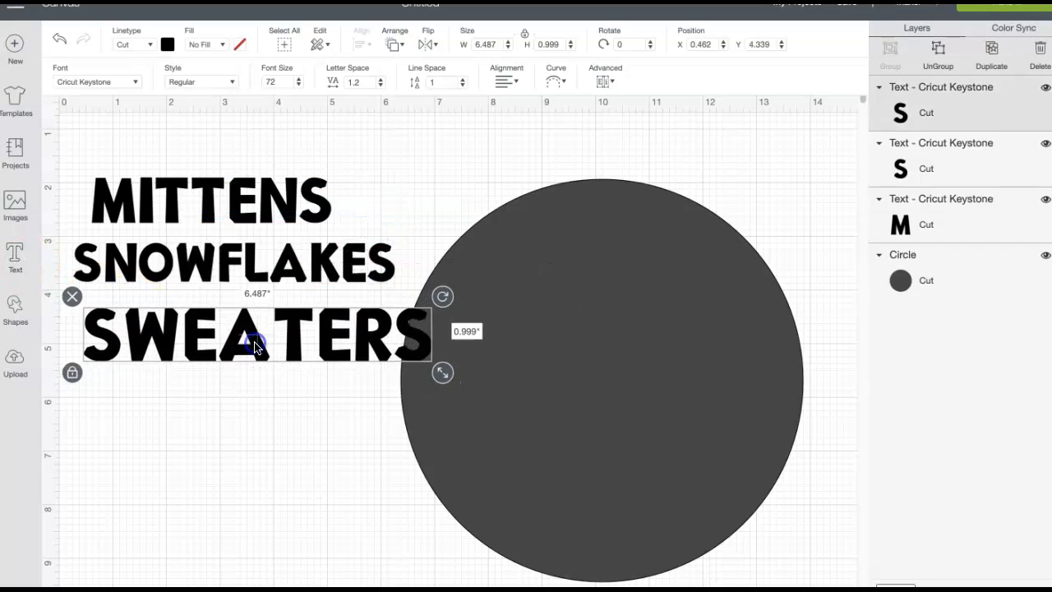
left_click_drag(465, 385, 365, 361)
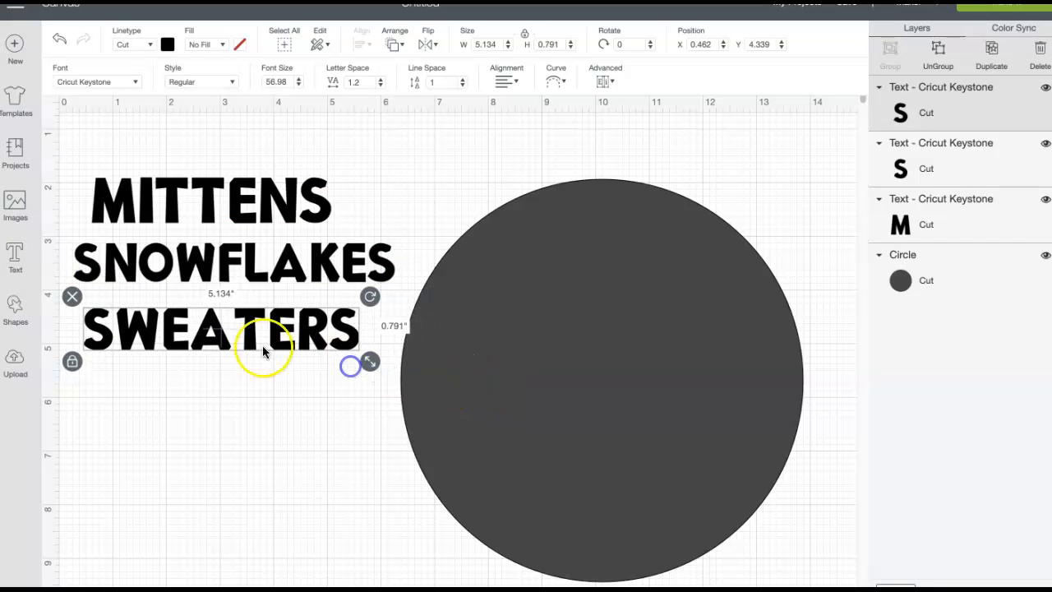
- Add the texts "boots" and "scarves" as separate objects, stacked in that order below sweaters
left_click(15, 258)
type("boots")
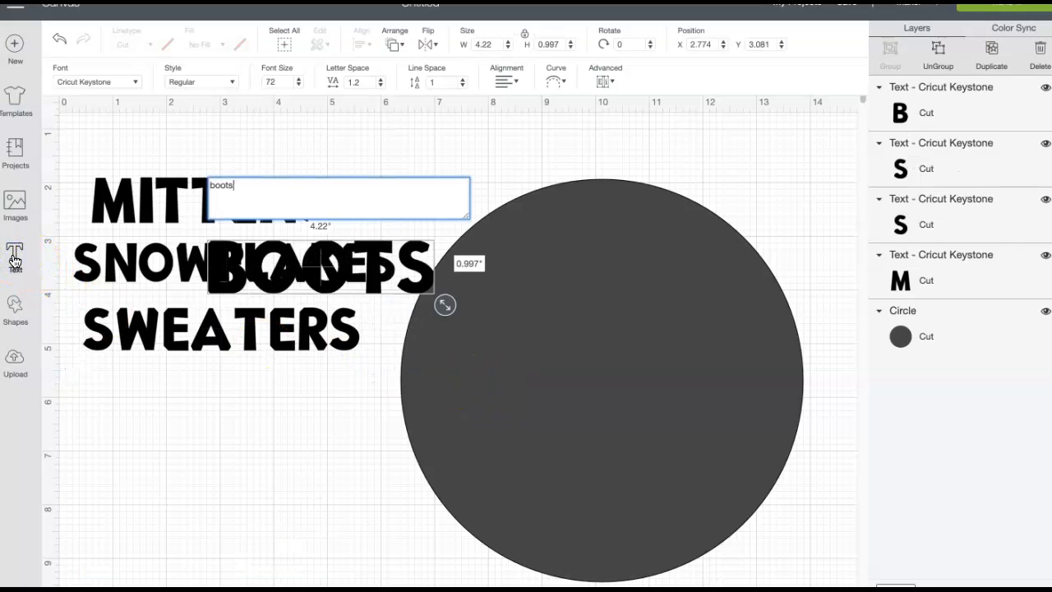
left_click_drag(327, 284, 215, 401)
left_click(15, 259)
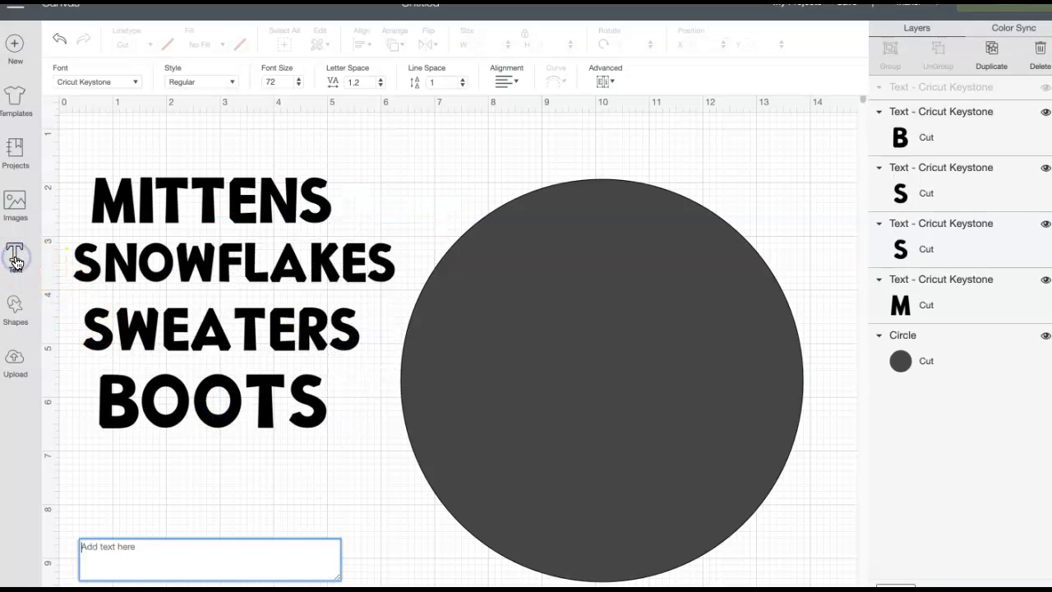
type("scarves")
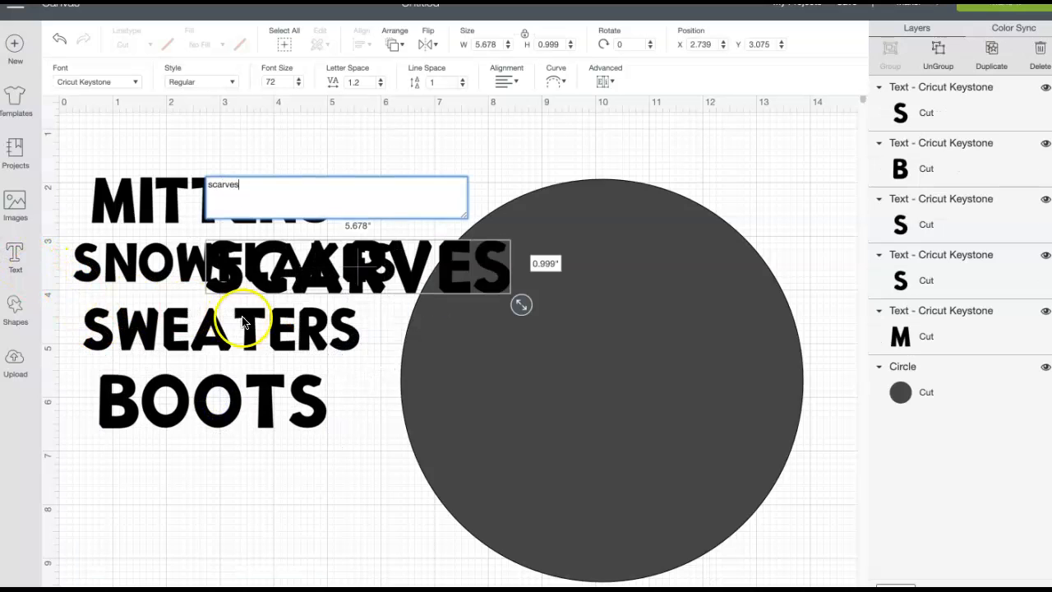
left_click_drag(373, 259, 251, 477)
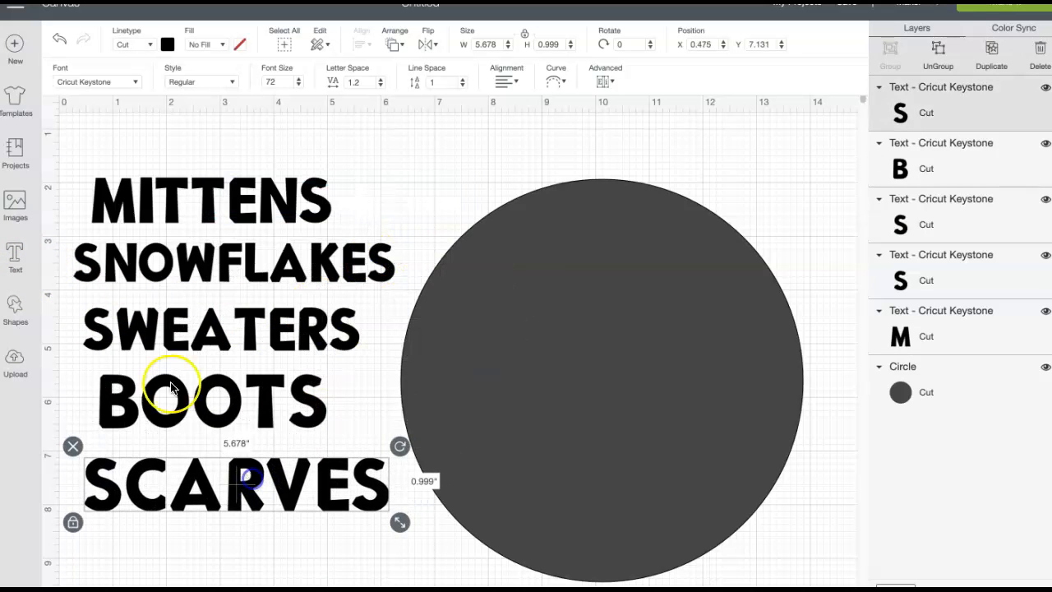
- Add the texts "cocoa" and "sledding" as separate objects, continuing the word column below scarves
left_click(14, 257)
type("cocoa")
left_click_drag(293, 270, 208, 549)
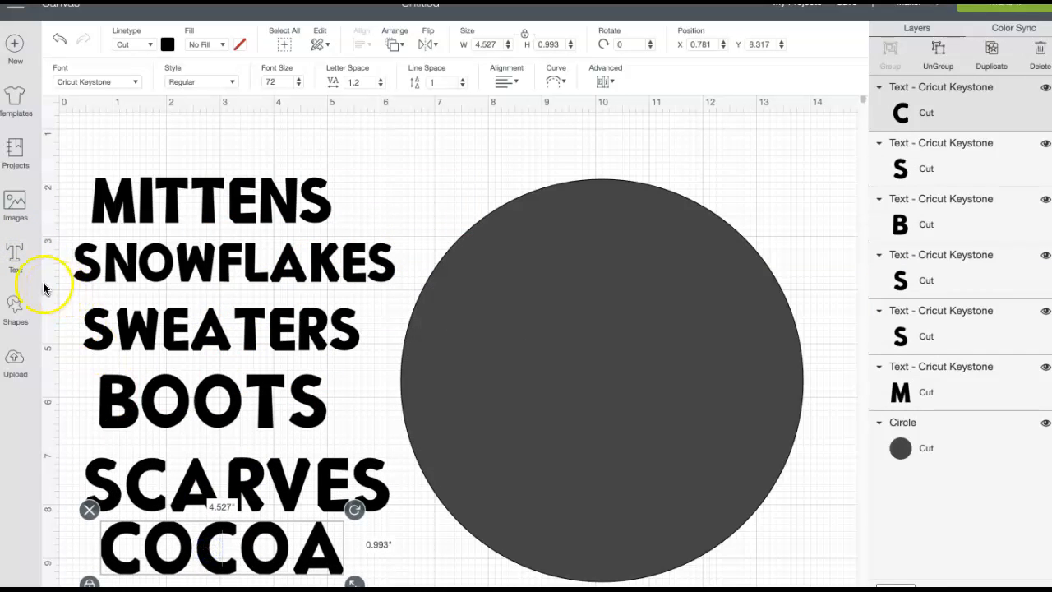
left_click(18, 259)
type("sledding")
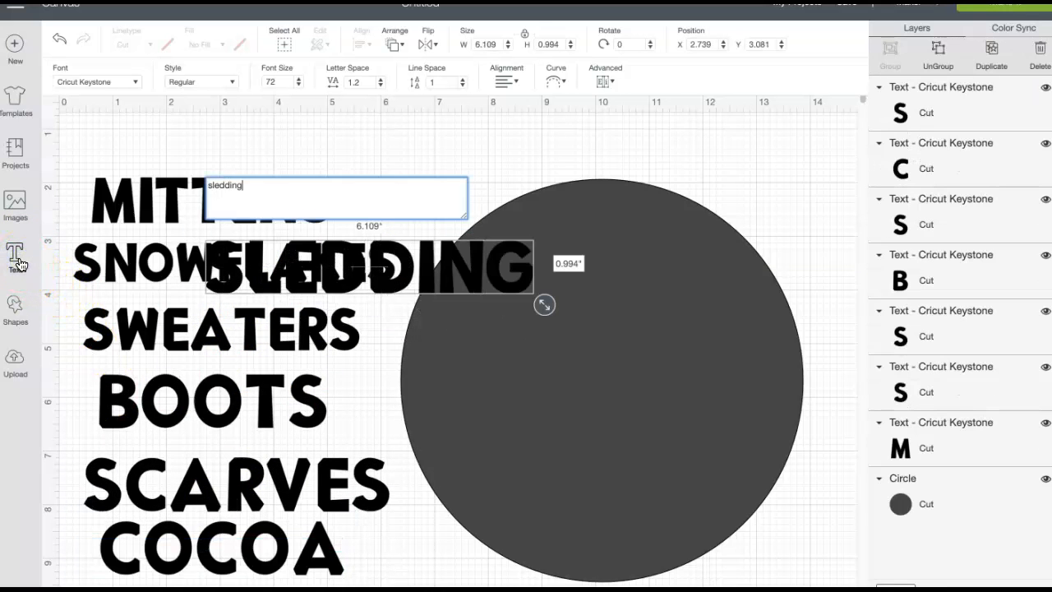
left_click_drag(357, 247, 301, 587)
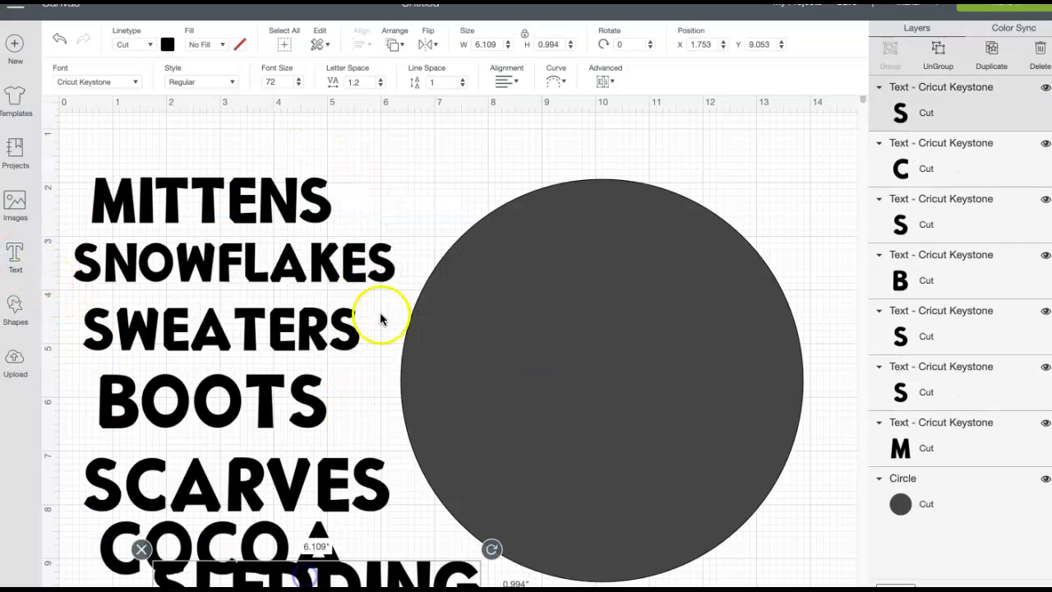
scroll(400, 223, "down", 2)
left_click_drag(314, 519, 244, 551)
- Move the circle slightly right to about X 6.9 and nudge the words from mittens through cocoa to space out the column
left_click_drag(536, 345, 566, 351)
scroll(418, 157, "up", 2)
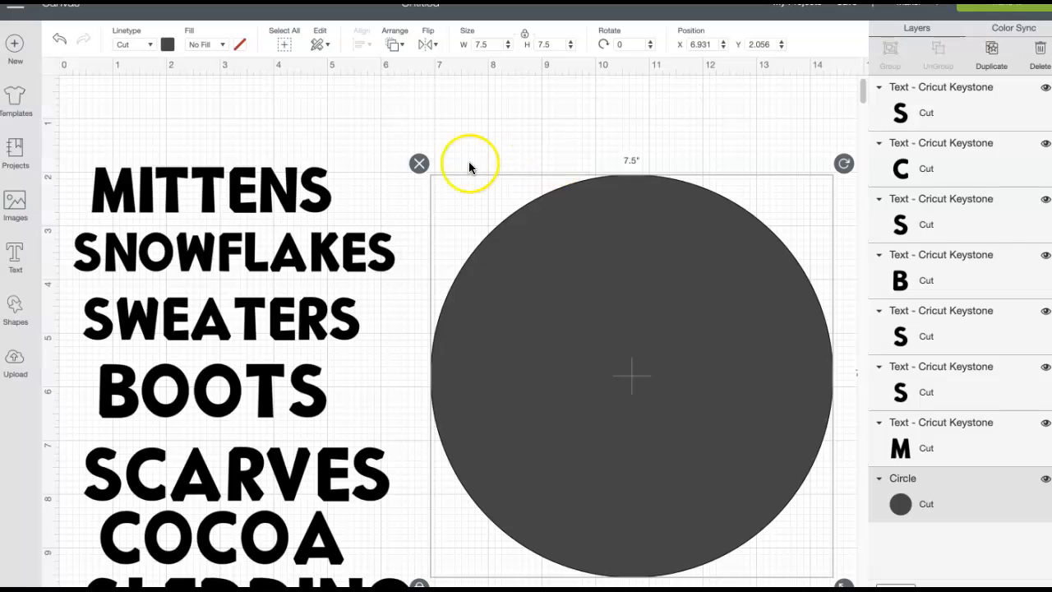
mouse_move(271, 189)
left_mouse_down()
mouse_move(277, 165)
mouse_move(282, 179)
left_mouse_up()
left_click_drag(263, 254, 260, 253)
left_click_drag(242, 317, 240, 309)
left_click_drag(225, 391, 216, 387)
left_click_drag(215, 477, 212, 467)
left_click_drag(206, 535, 208, 528)
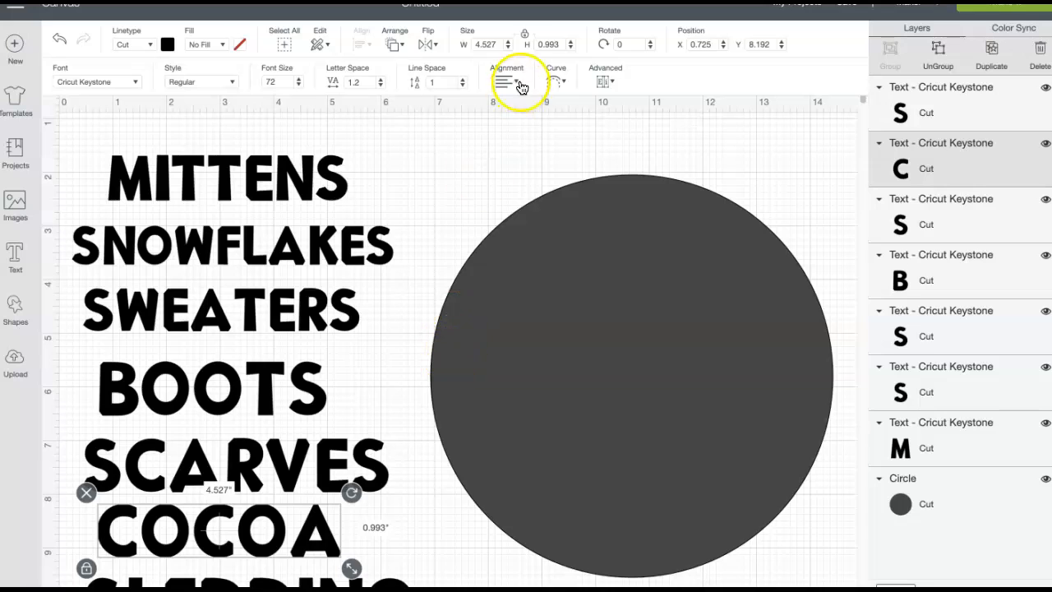
- Set the heights of the cocoa and mittens texts to 0.4 inches each, keeping their proportions locked
left_click(560, 43)
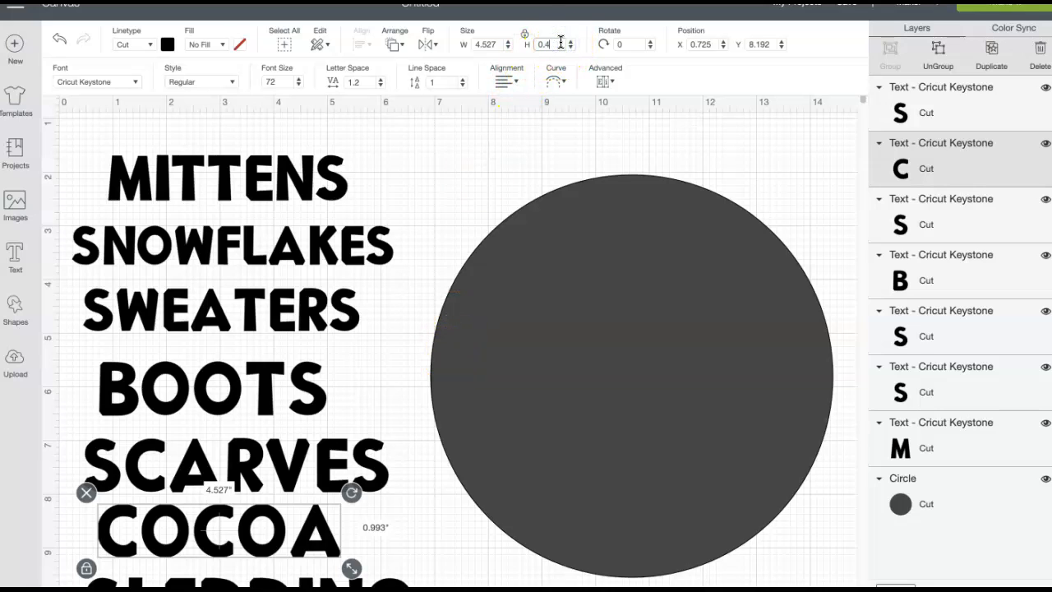
type("0.4")
key("Return")
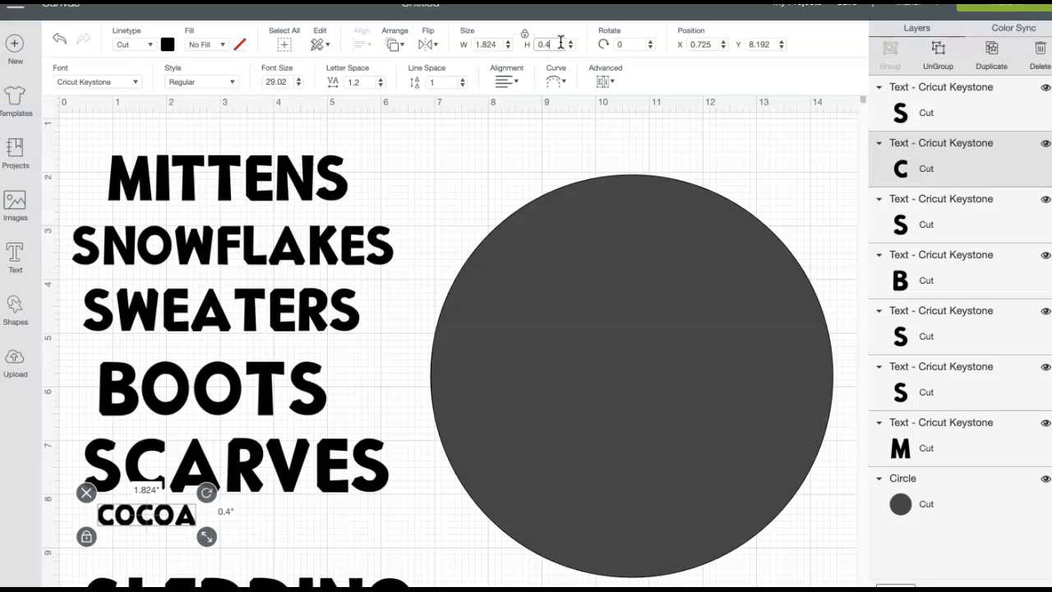
left_click(278, 171)
double_click(560, 44)
type("0.838")
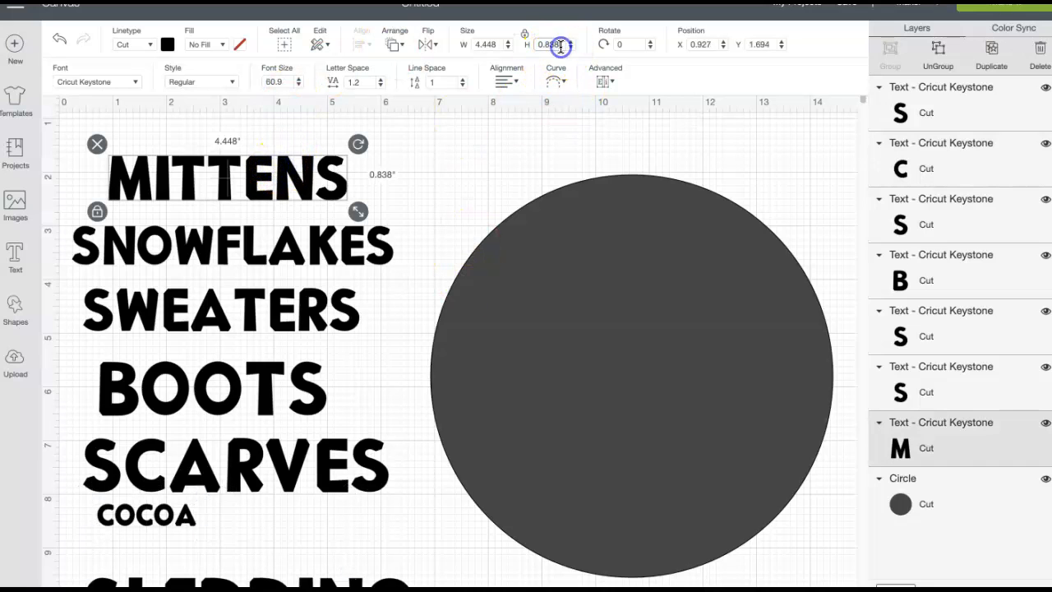
key("Return")
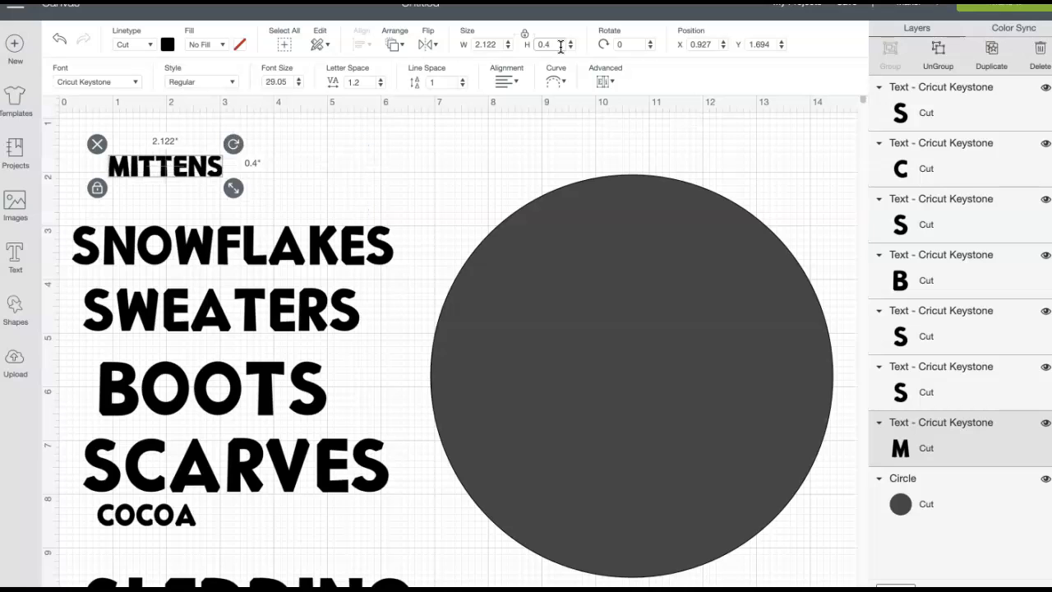
- Enlarge the mittens text to 0.414 inches high, set snowflakes to the same height and move it just below mittens
left_click_drag(203, 171, 244, 188)
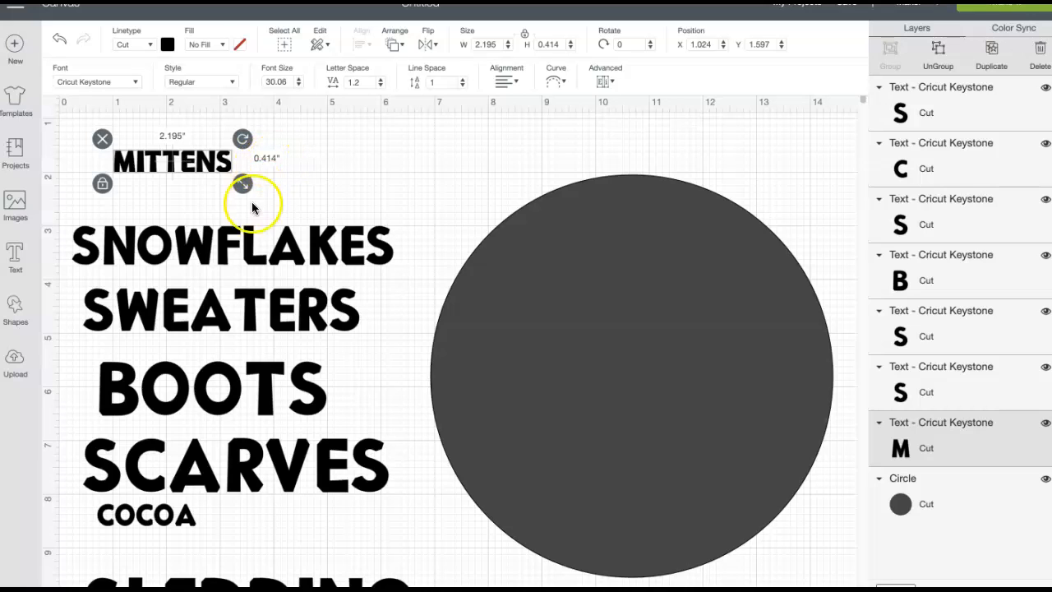
left_click(228, 251)
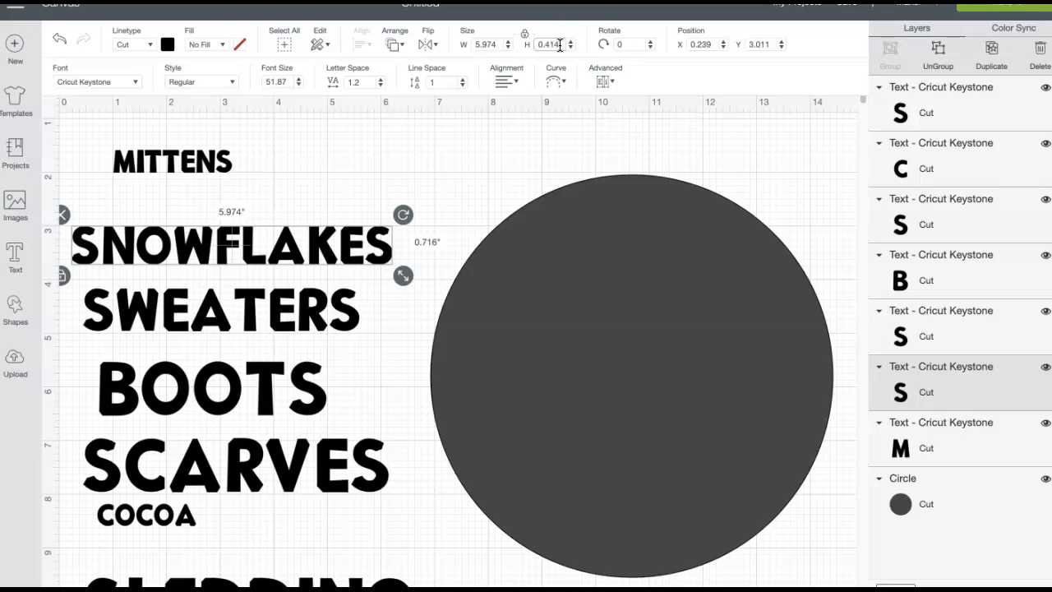
left_click(559, 45)
type("0.414")
key("Return")
left_click_drag(190, 250, 230, 214)
- Set the heights of the sweaters and boots texts to 0.414 inches and stack them below snowflakes
left_click(212, 309)
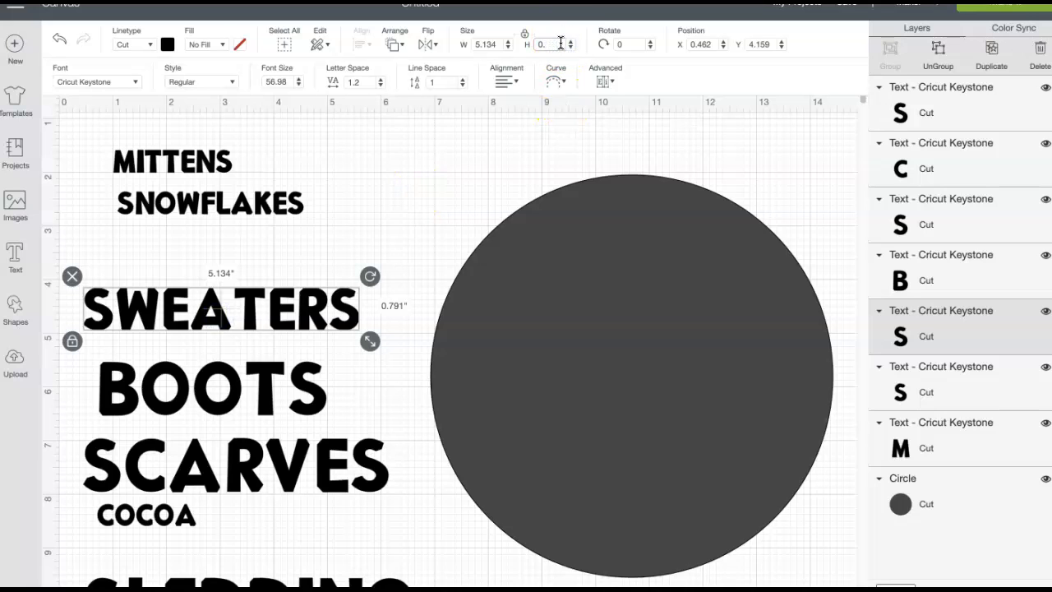
key("Return")
left_click_drag(173, 306, 213, 256)
left_click_drag(205, 384, 205, 301)
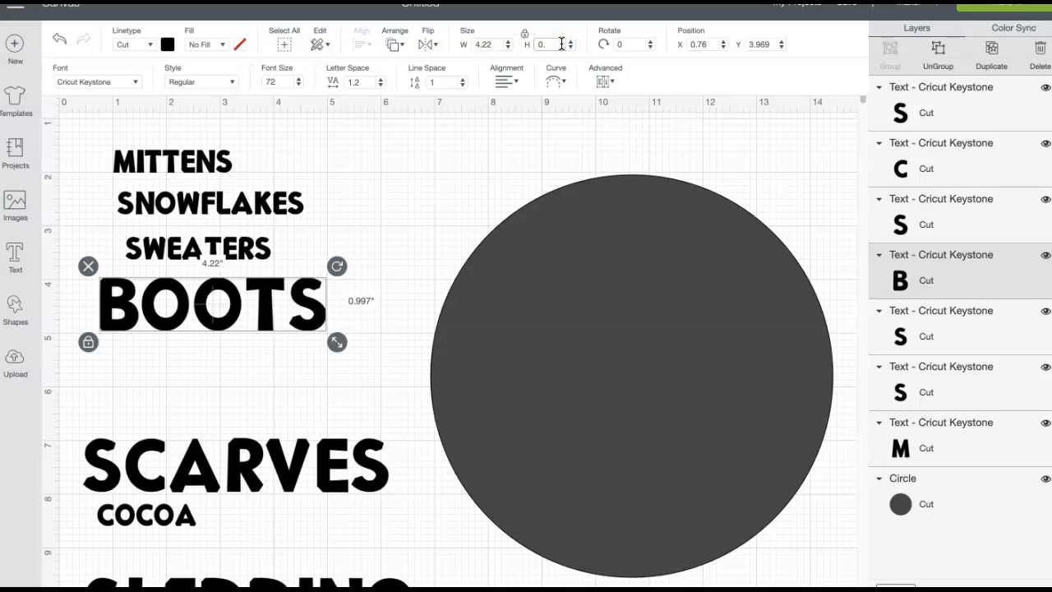
left_click(561, 44)
type("0.414")
key("Return")
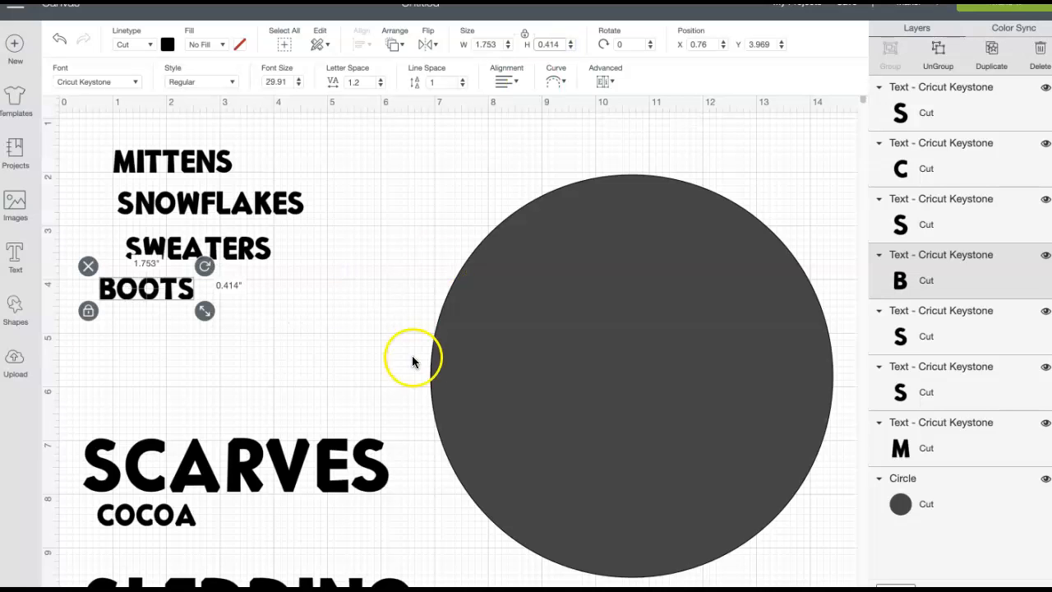
- Move the scarves and cocoa texts up below boots and set their heights to 0.414 inches
left_click_drag(282, 458, 282, 345)
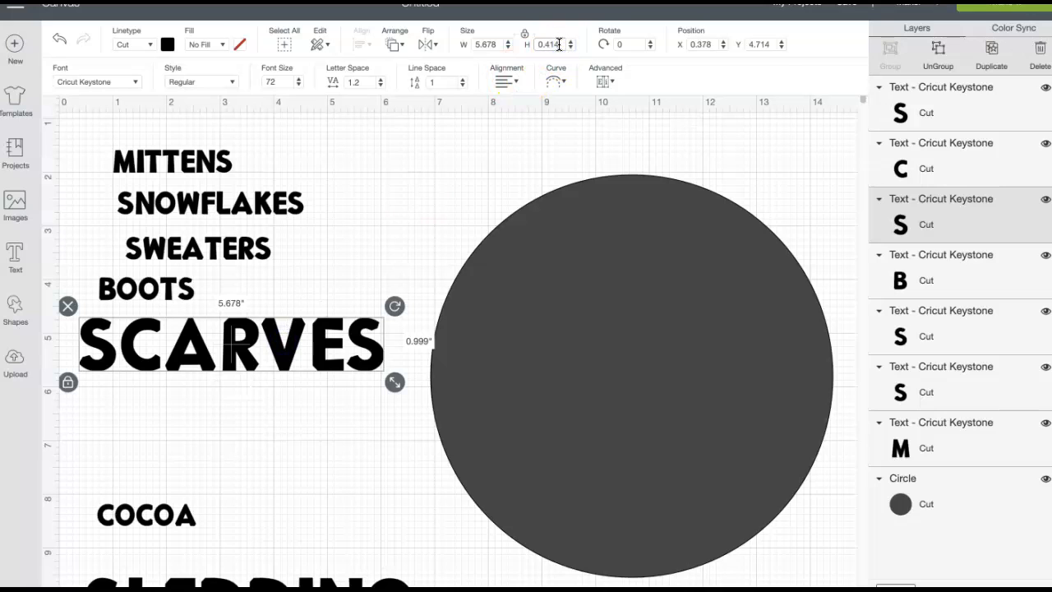
key("Return")
left_click_drag(110, 513, 124, 383)
left_click(555, 46)
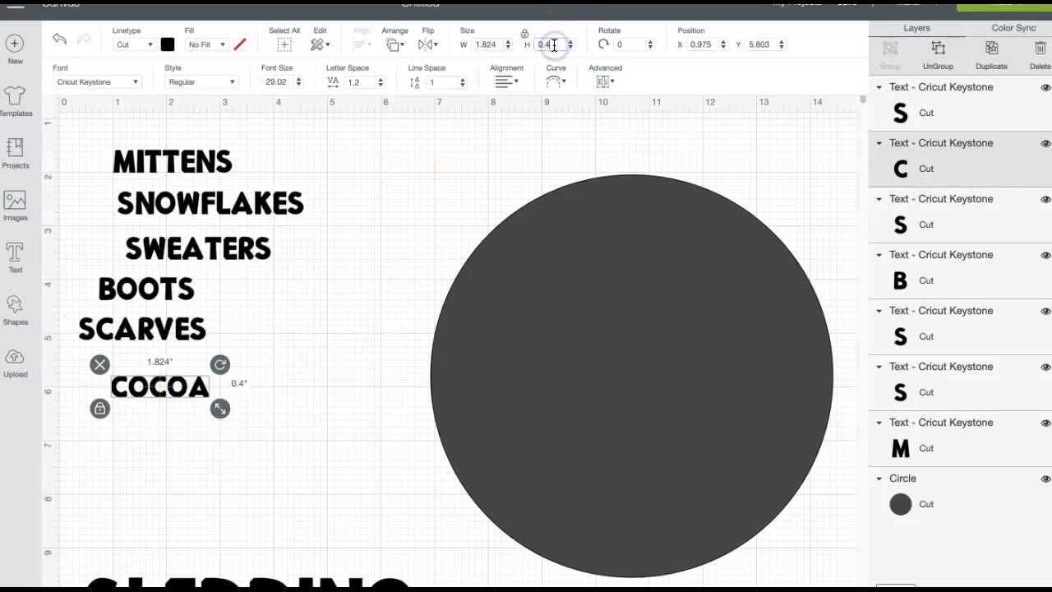
type("0.414")
key("Return")
- Set the sledding text's height to 0.414 inches and place it below cocoa at the end of the word column
left_click_drag(270, 571, 257, 440)
left_click(562, 45)
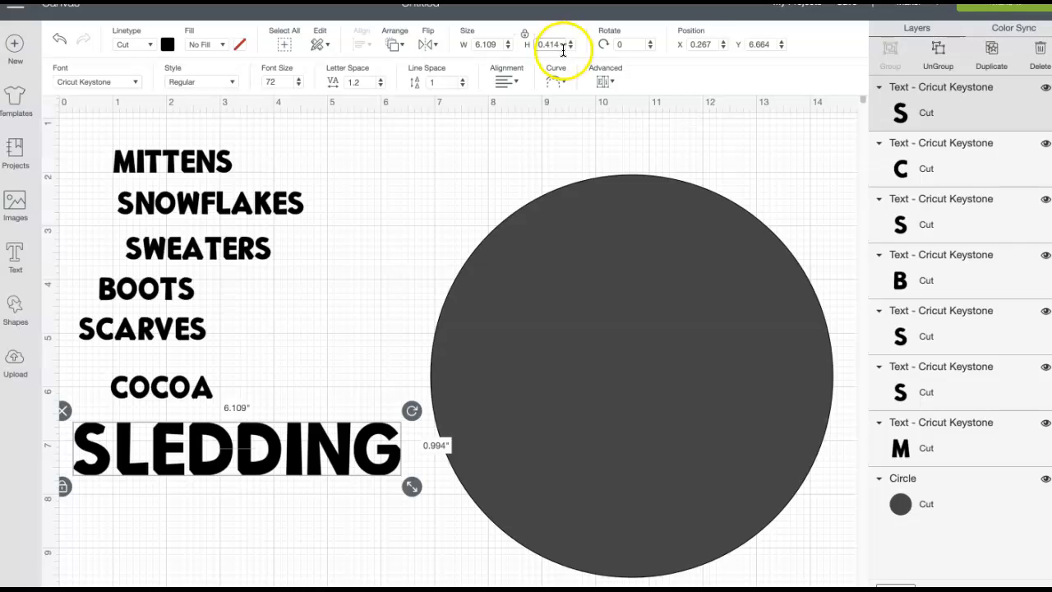
type("0.414")
key("Return")
left_click_drag(195, 446, 239, 478)
- Space out the words from snowflakes through sledding lower in the column and move mittens out toward the circle's upper left
left_click_drag(181, 390, 183, 406)
left_click_drag(176, 463, 150, 462)
mouse_move(146, 344)
left_mouse_down()
mouse_move(150, 336)
mouse_move(157, 352)
left_mouse_up()
left_click_drag(161, 278, 163, 307)
left_click_drag(178, 246, 162, 278)
left_click_drag(188, 204, 167, 233)
left_click_drag(174, 167, 387, 180)
- Move the circle slightly down and left, and lower the words from cocoa up through snowflakes in the column
left_click_drag(559, 298, 545, 319)
left_click_drag(170, 407, 171, 420)
left_click_drag(171, 370, 177, 387)
left_click_drag(177, 321, 177, 332)
left_click_drag(185, 276, 188, 296)
left_click_drag(197, 235, 199, 261)
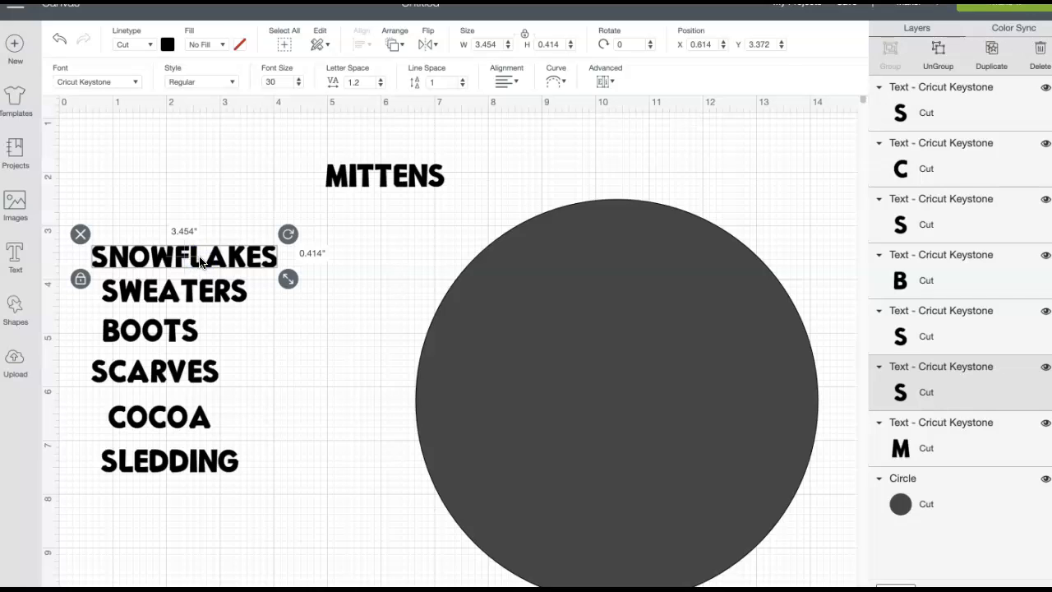
- Shift the mittens text to about X 5.34, Y 2.06 and curve it with a diameter of about 5.419
left_click_drag(389, 186, 411, 196)
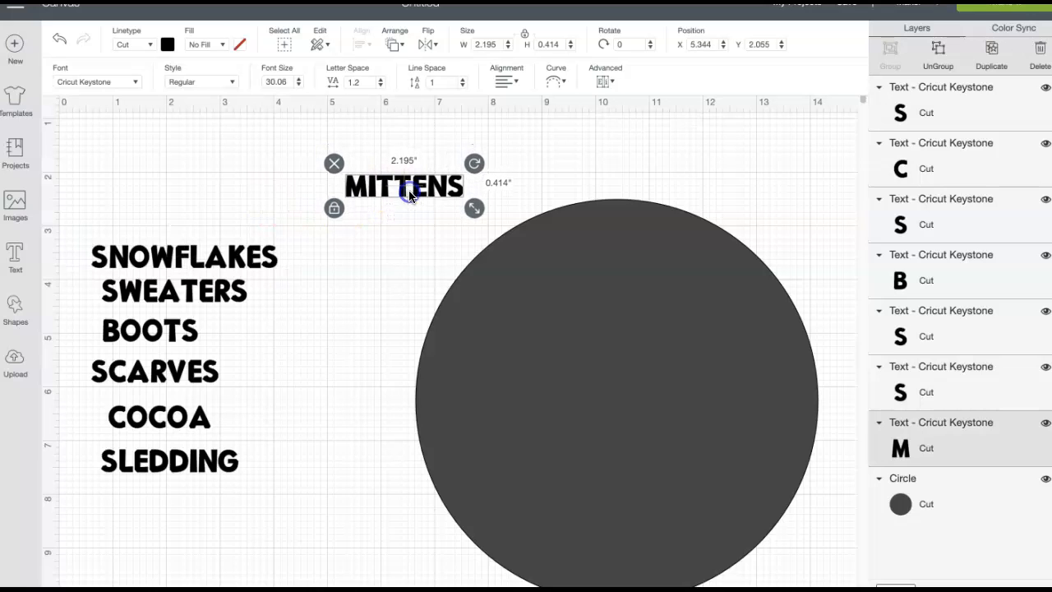
left_click(556, 82)
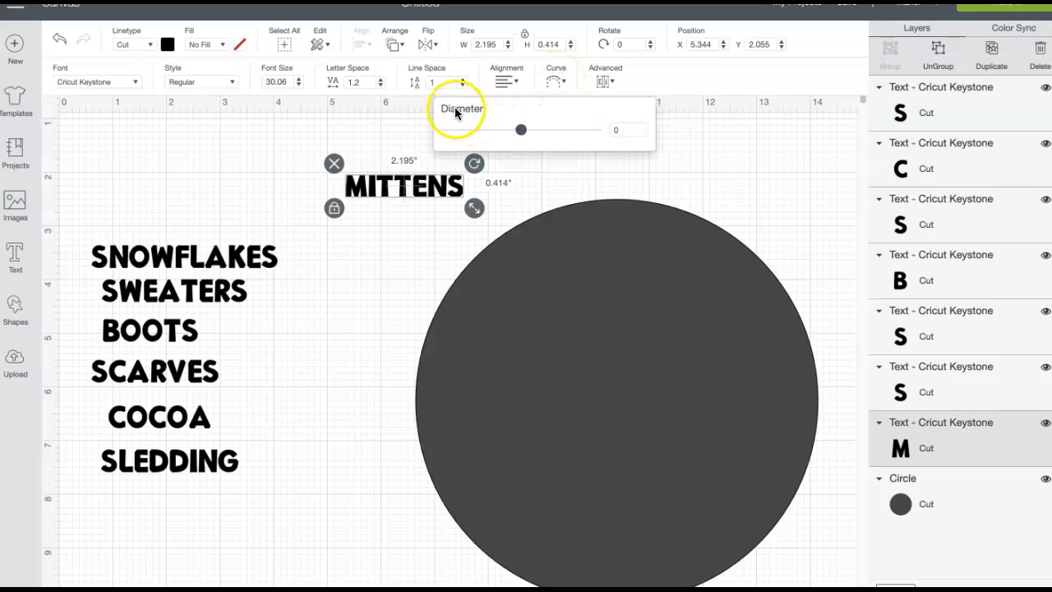
left_click_drag(516, 134, 557, 147)
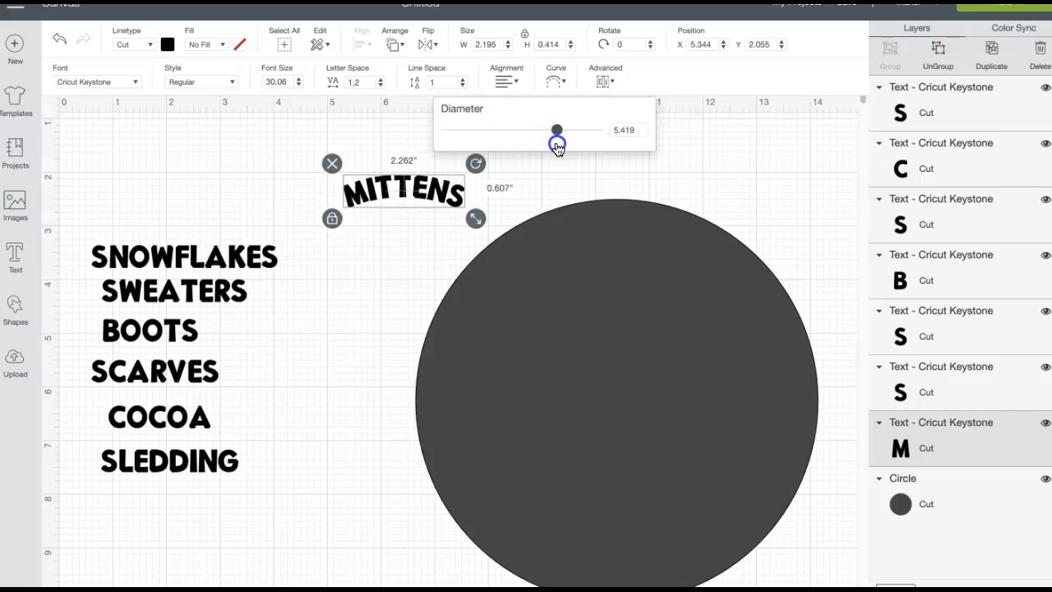
- Place the curved mittens text along the circle's left edge, rotated to about 275.55° at about X 6.15, Y 4.76
left_click_drag(416, 191, 436, 223)
left_click_drag(497, 196, 445, 174)
left_click_drag(433, 220, 426, 323)
left_click_drag(474, 268, 439, 275)
left_click_drag(418, 336, 415, 401)
left_click_drag(453, 322, 437, 308)
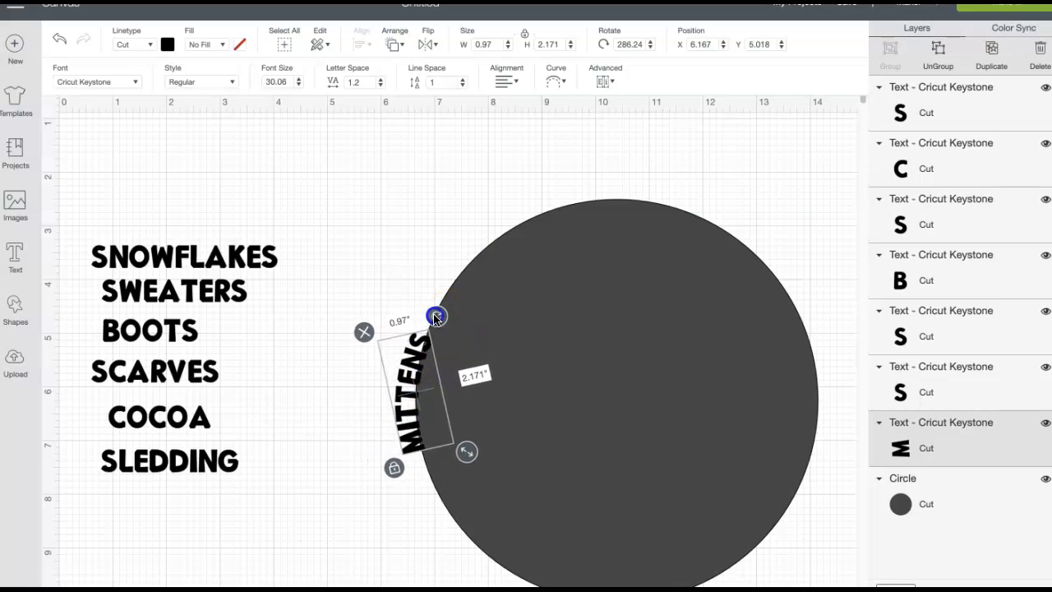
left_click(411, 378)
mouse_move(411, 378)
left_mouse_down()
mouse_move(405, 366)
mouse_move(397, 372)
left_mouse_up()
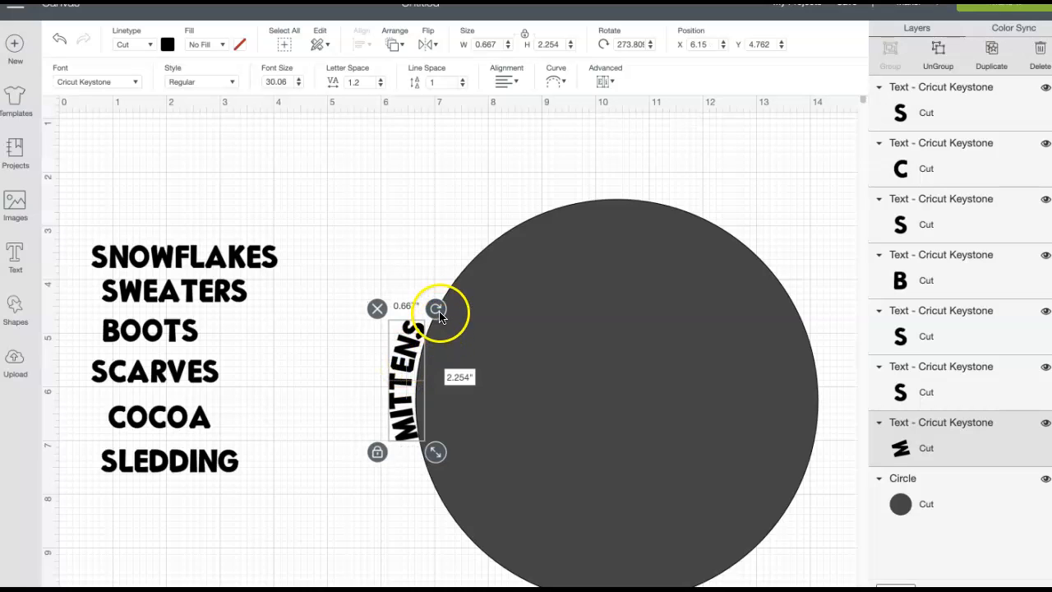
left_click_drag(439, 313, 441, 313)
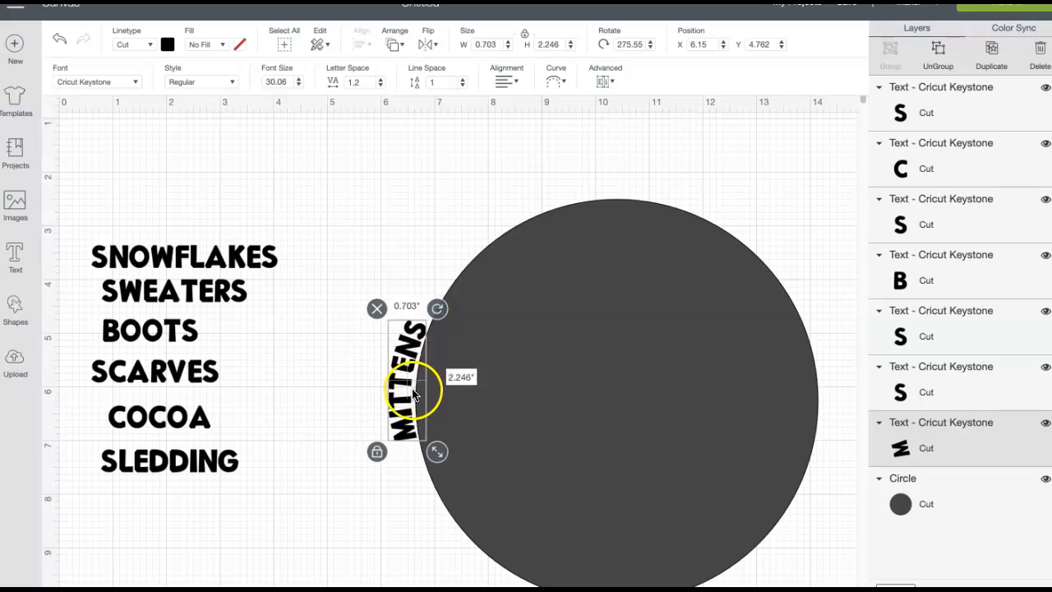
- Flatten the mittens curve to a diameter of 6.811 and nudge the word against the circle at about X 6.21, Y 4.77
left_click(555, 82)
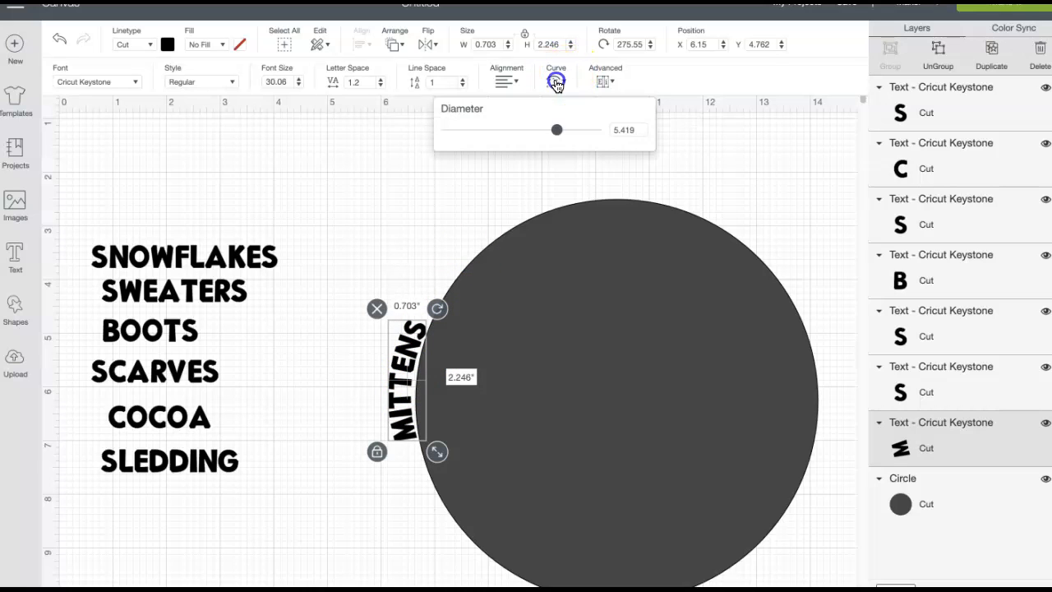
left_click(557, 132)
left_click_drag(556, 131, 553, 133)
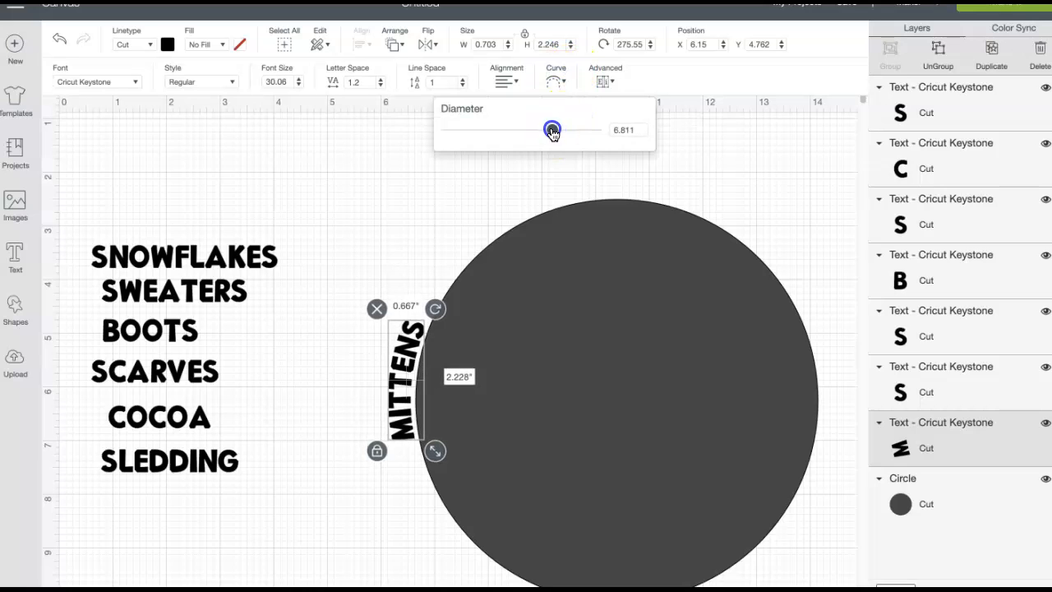
left_click_drag(408, 357, 411, 362)
left_click(419, 401)
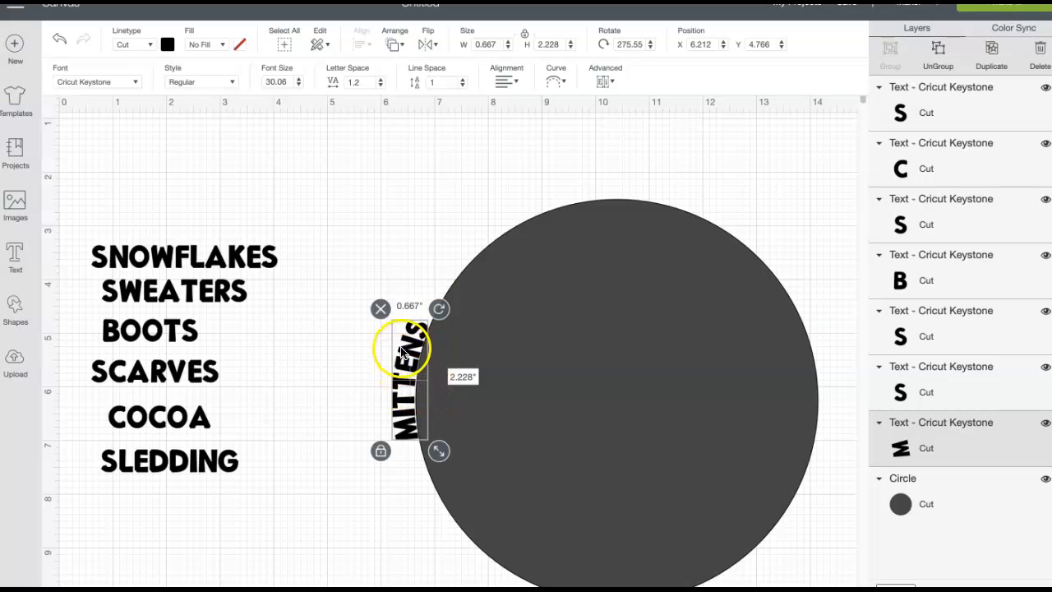
- Move the snowflakes text to the open area above the circle's left side and curve it with a diameter of 6.811
left_click(556, 81)
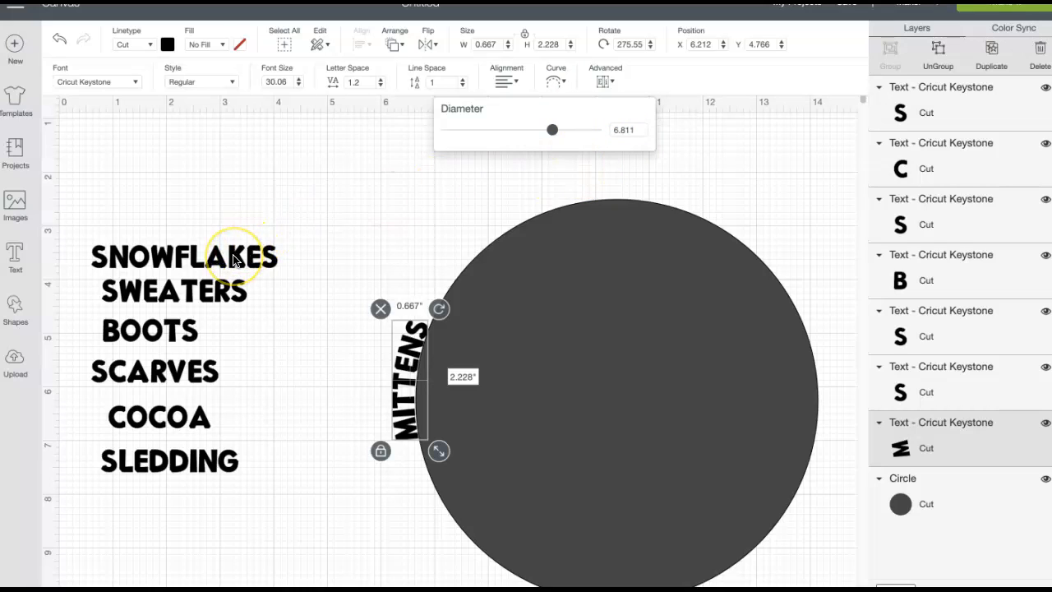
left_click(332, 183)
left_click_drag(205, 248, 403, 183)
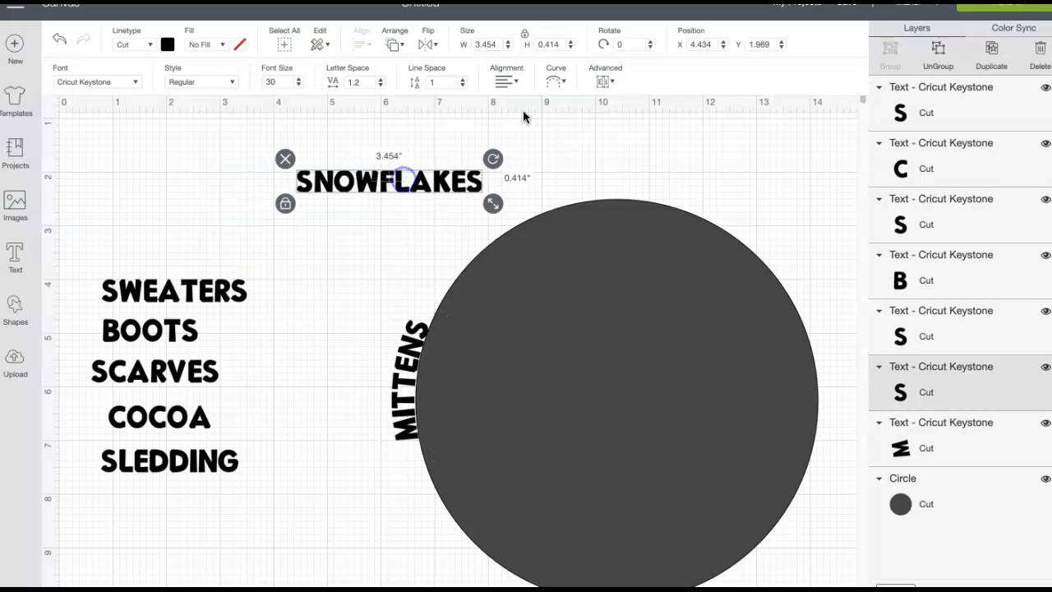
left_click(554, 83)
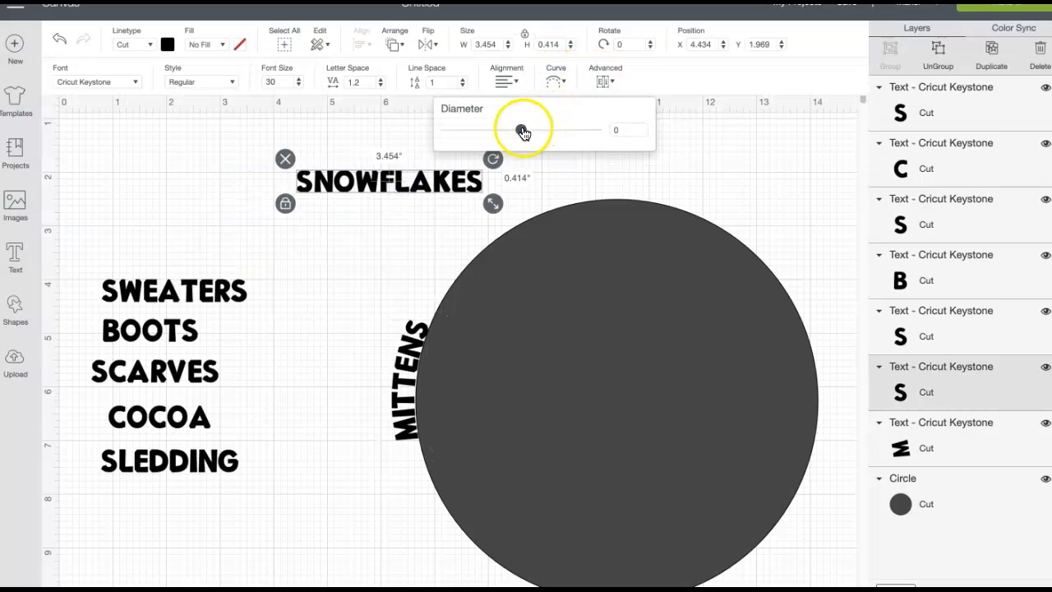
left_click_drag(530, 133, 557, 132)
left_click(649, 132)
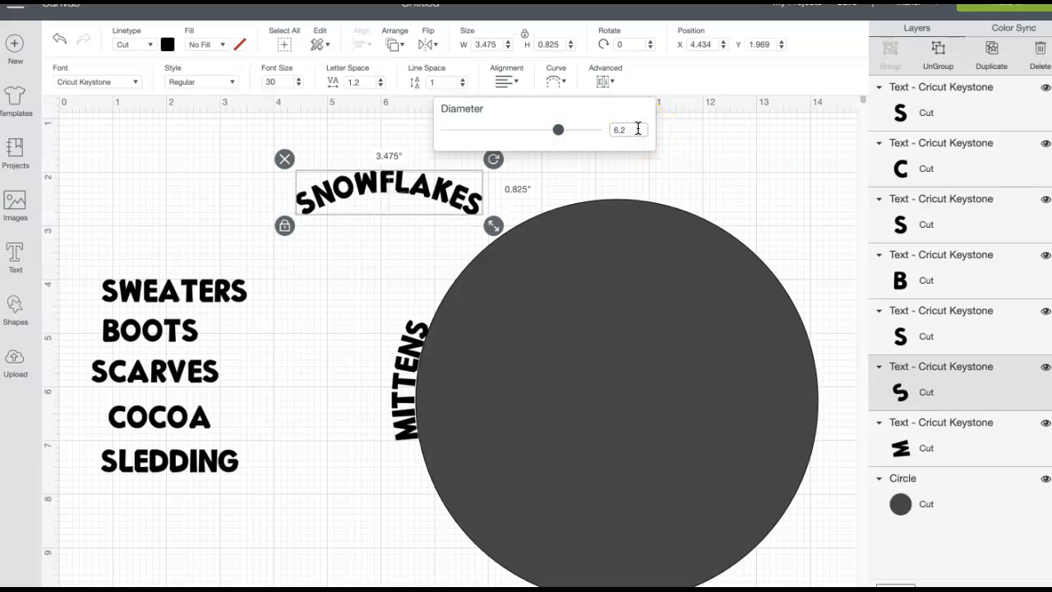
key("Return")
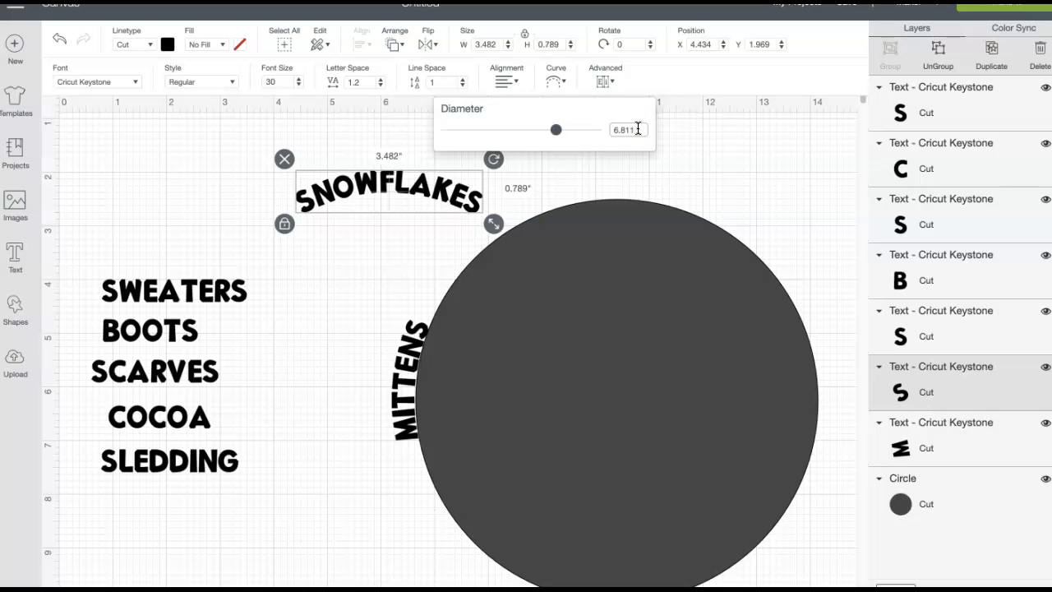
- Fit snowflakes along the circle's upper-left edge after mittens, rotated to about 324.21° at about X 6.82, Y 2.15
left_click_drag(413, 192, 526, 253)
left_click_drag(605, 221, 553, 182)
left_click_drag(504, 235, 498, 224)
left_click_drag(585, 177, 580, 174)
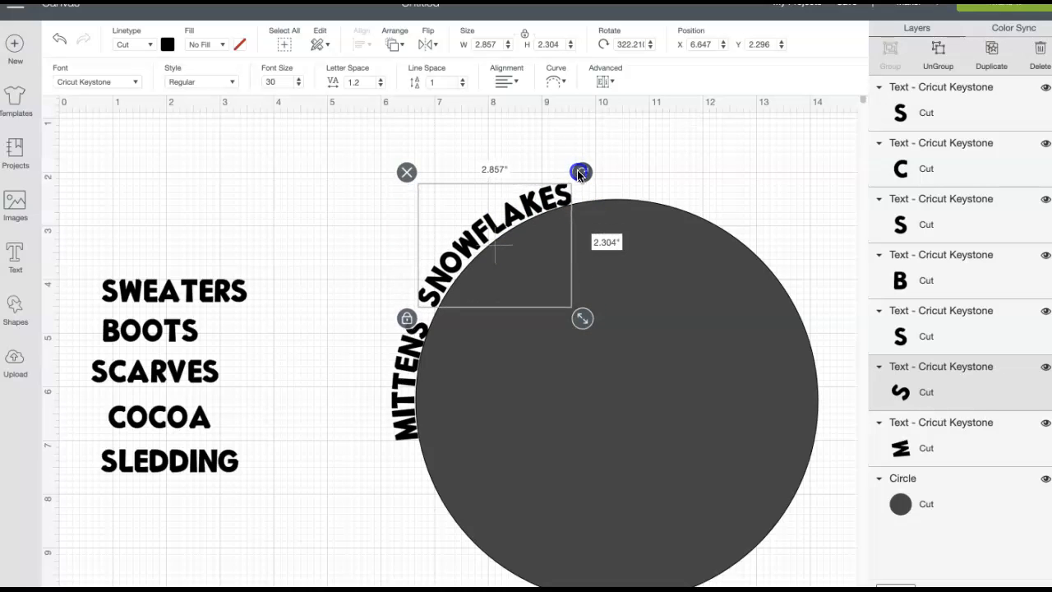
left_click_drag(516, 215, 517, 213)
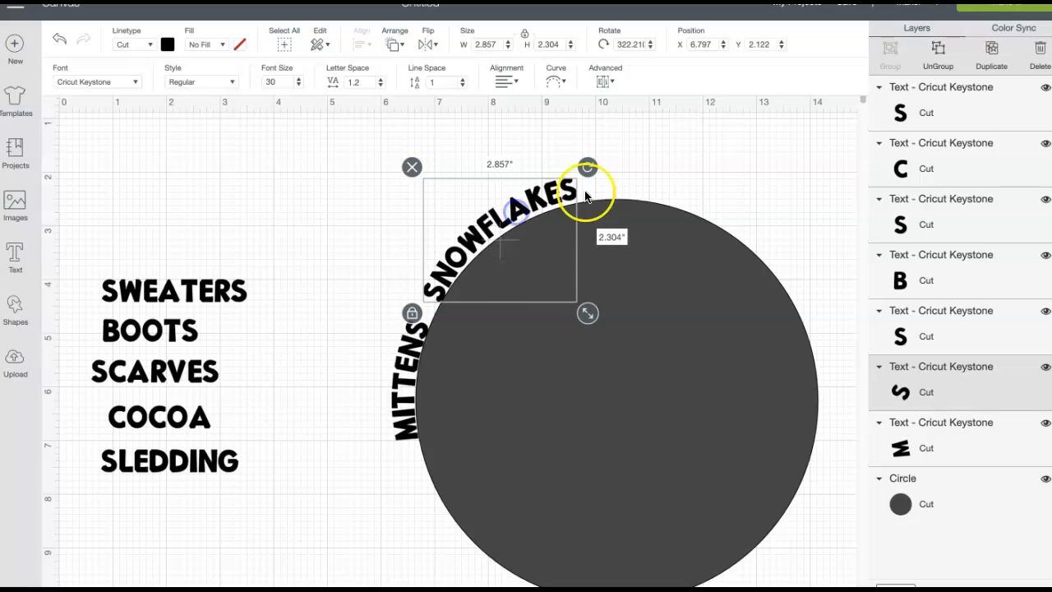
left_click_drag(588, 170, 590, 172)
left_click_drag(534, 211, 536, 208)
left_click_drag(586, 170, 587, 171)
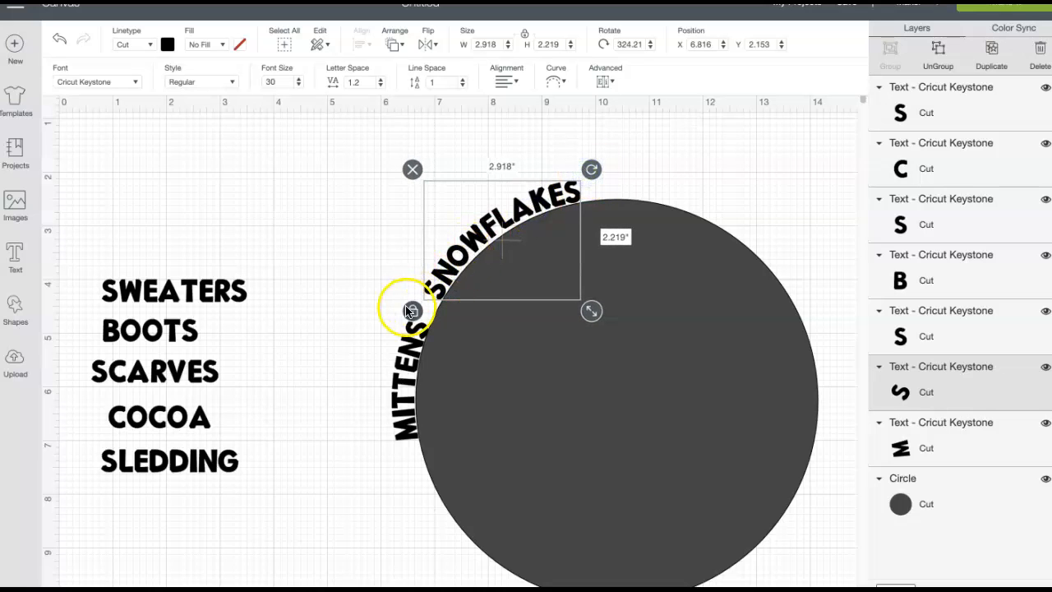
- Move the sweaters text above the word column to about X 3.46, Y 2.17 and curve it with a diameter of 6.811
left_click(258, 185)
left_click_drag(155, 287, 299, 189)
left_click(554, 82)
left_click(618, 127)
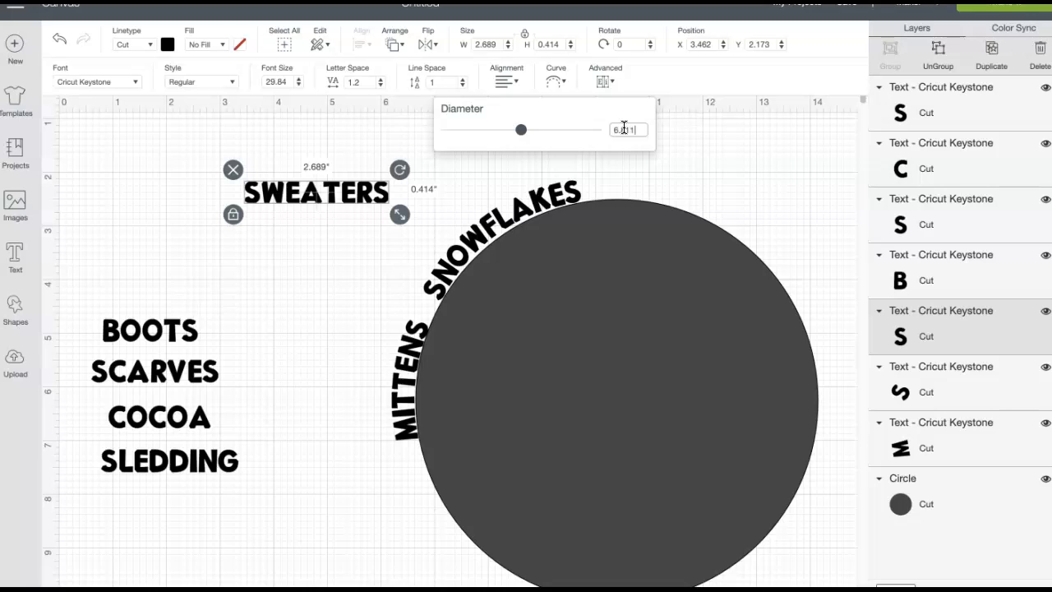
key("Return")
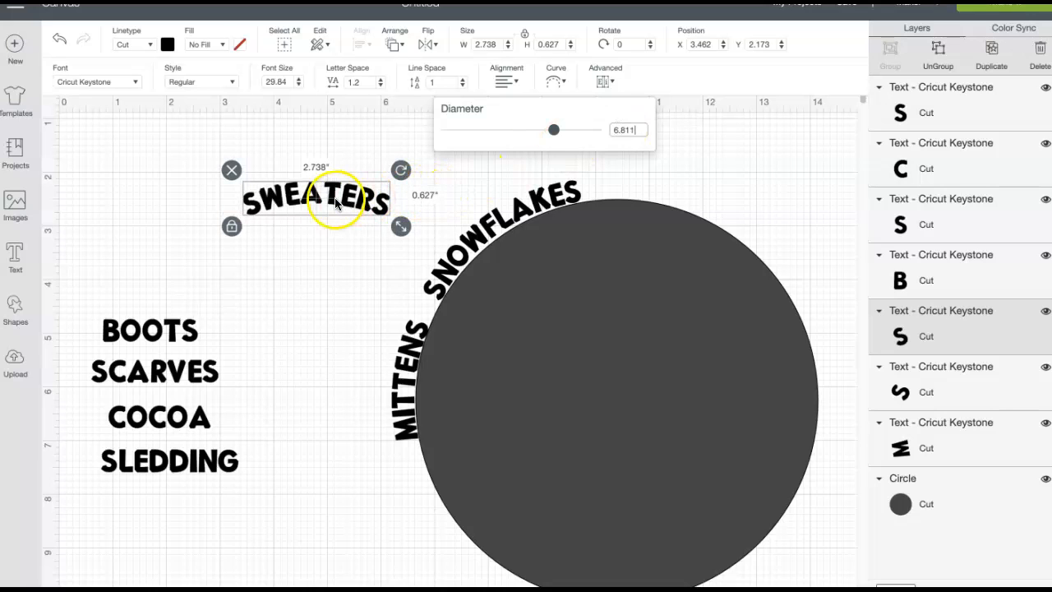
left_click(369, 140)
- Fit sweaters along the circle's top edge after snowflakes, rotated to about 16.68° at about X 10.19, Y 2.04
left_click_drag(329, 197, 684, 183)
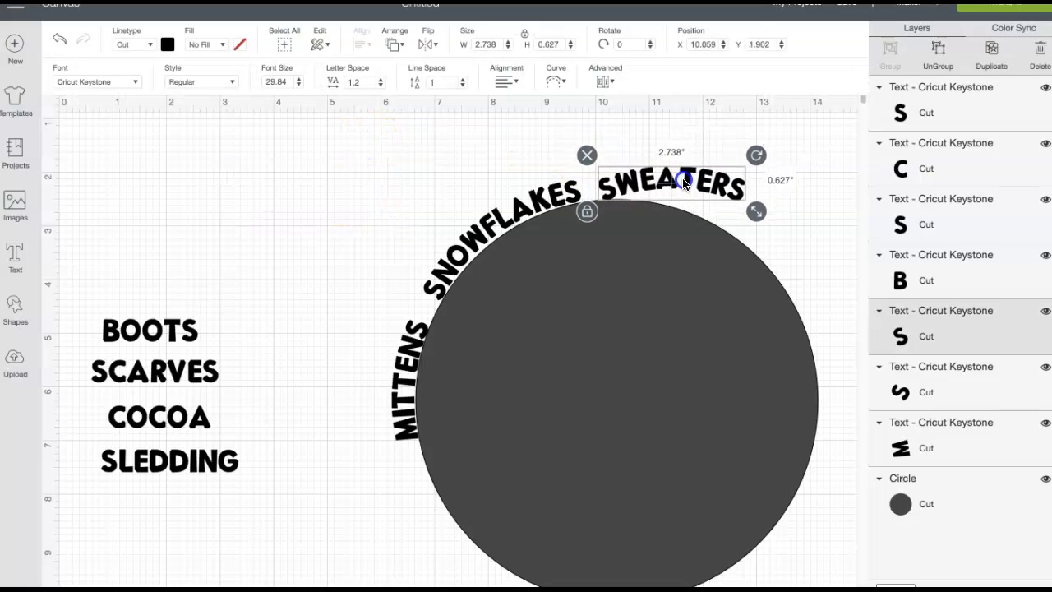
left_click_drag(757, 156, 764, 176)
mouse_move(695, 201)
left_mouse_down()
mouse_move(706, 215)
mouse_move(702, 203)
left_mouse_up()
left_click_drag(757, 163, 758, 166)
left_click_drag(689, 198, 692, 201)
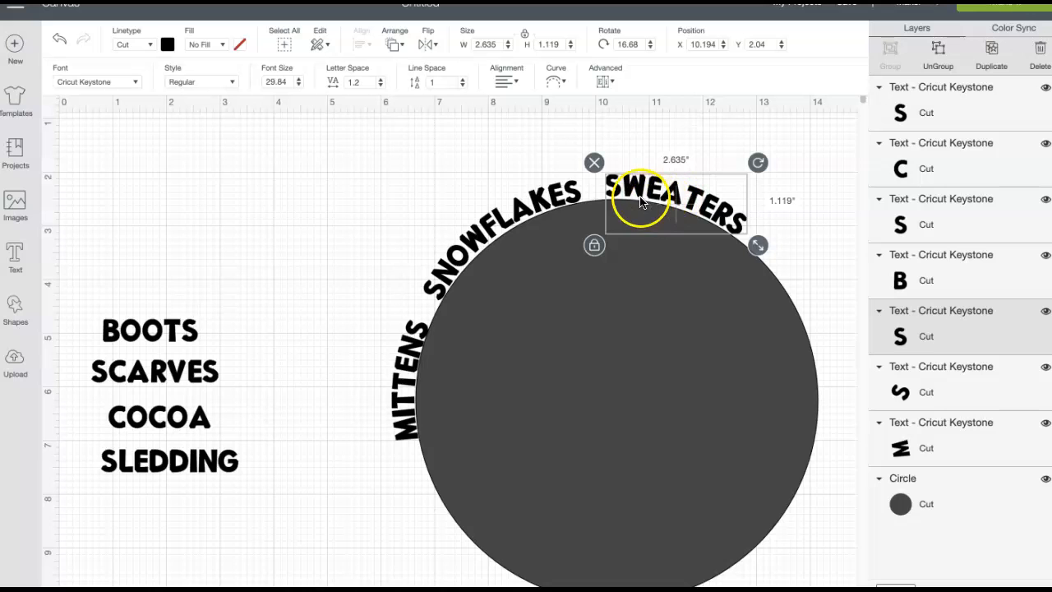
- Move the remaining boots, scarves, cocoa and sledding texts right toward the circle, with boots set apart above the others
scroll(816, 213, "right", 3)
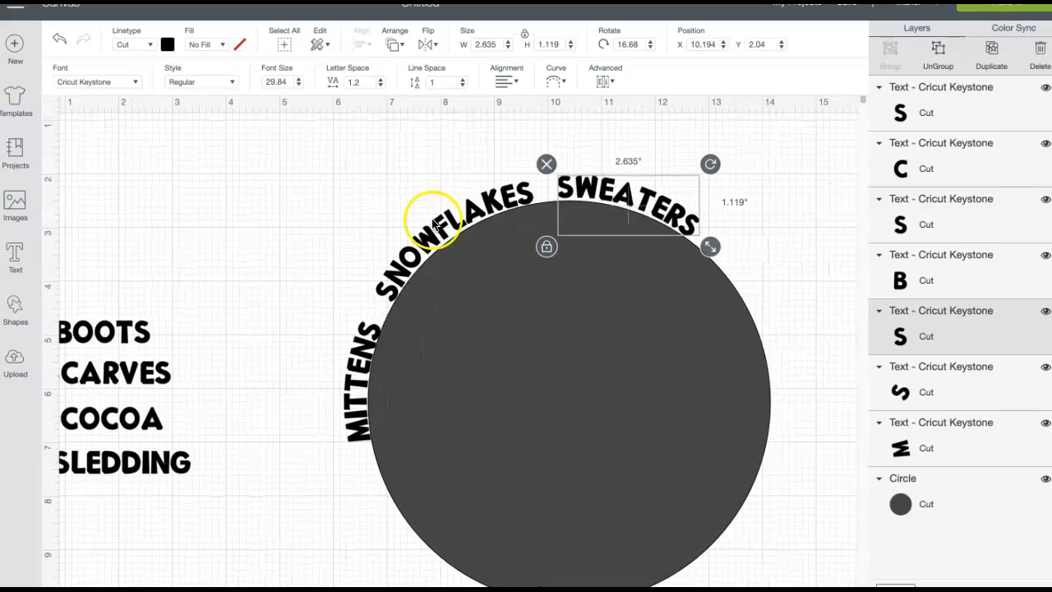
left_click_drag(86, 333, 204, 283)
left_click_drag(131, 363, 180, 356)
left_click_drag(132, 426, 196, 424)
left_click_drag(161, 469, 212, 463)
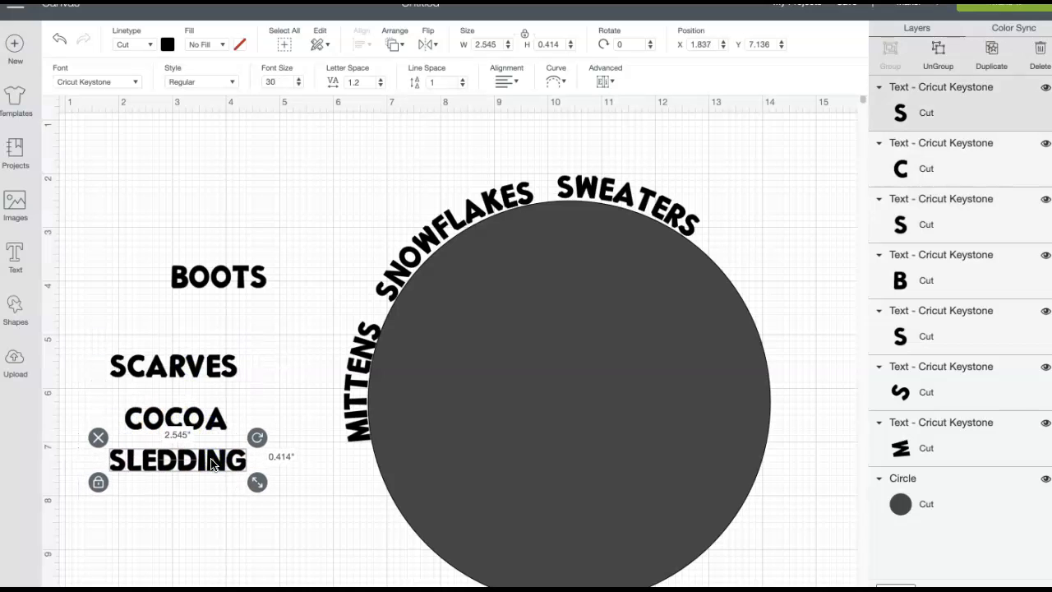
- Curve the boots text with a diameter of 6.811
left_click(222, 276)
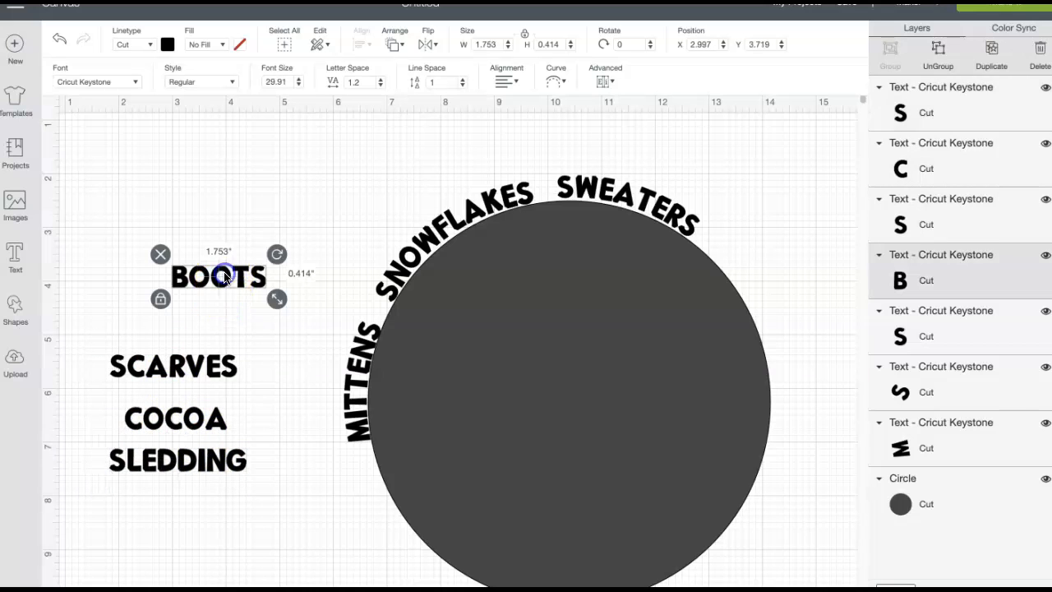
left_click(557, 80)
left_click(624, 130)
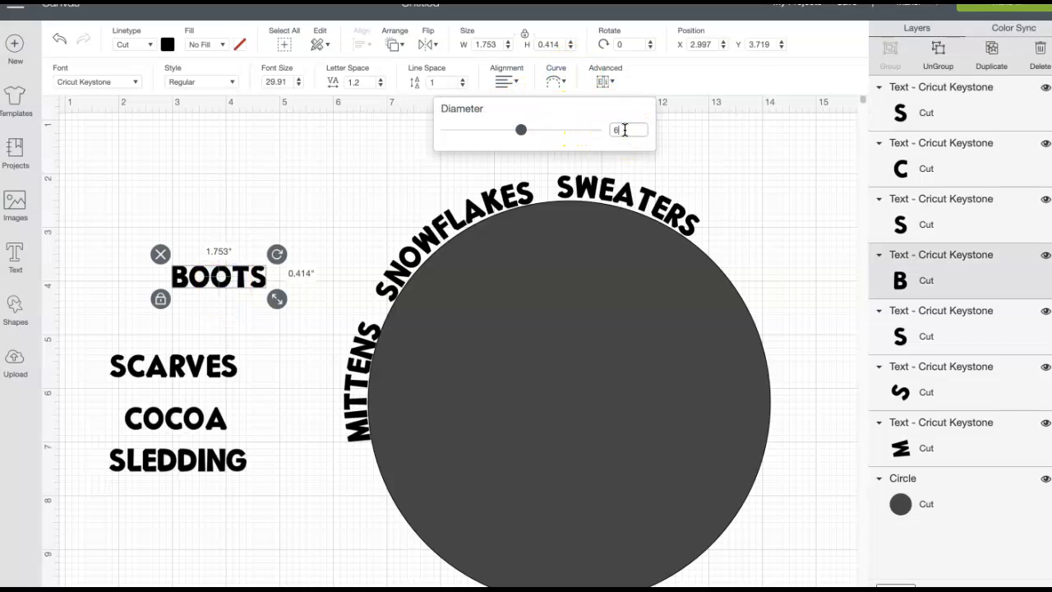
type("6.811")
key("Return")
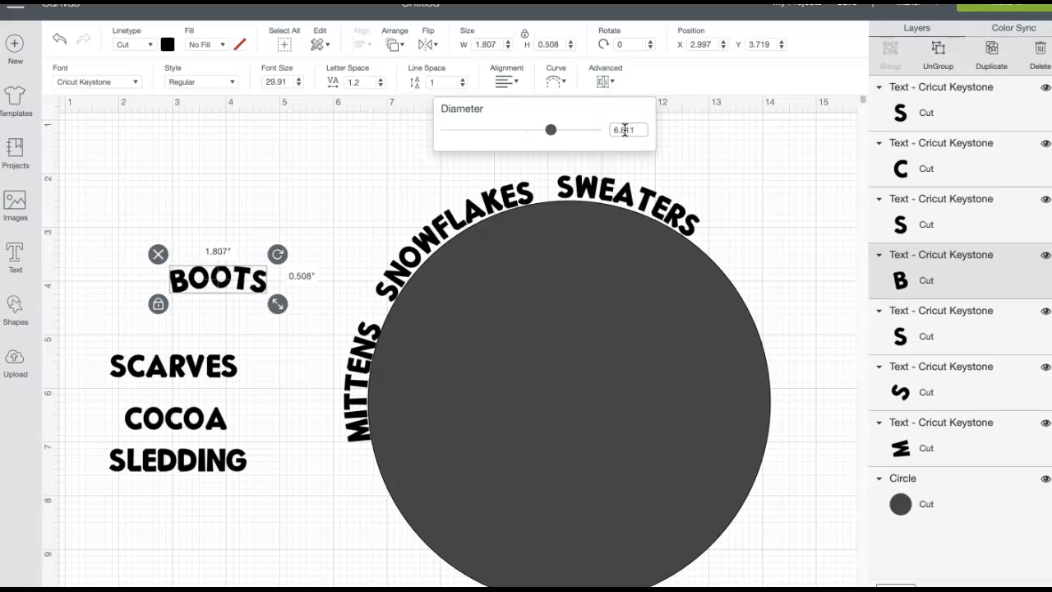
- Fit the boots text along the circle's right edge, rotated clockwise to follow the curve, level with mittens on the opposite side
left_click_drag(217, 283, 752, 355)
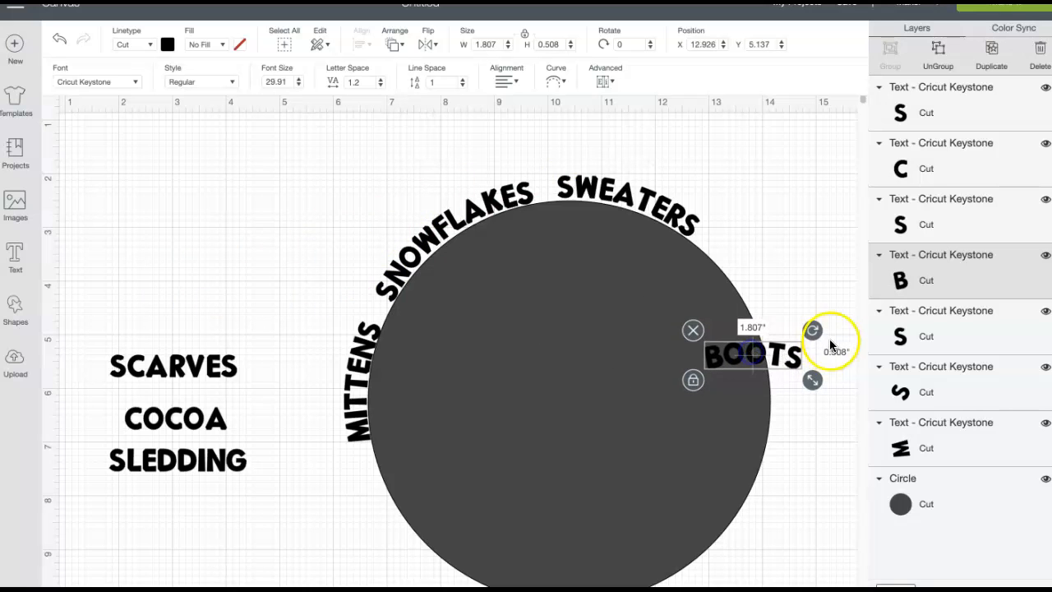
left_click_drag(812, 329, 782, 409)
left_click_drag(753, 353, 781, 384)
left_click_drag(817, 324, 817, 332)
left_click_drag(787, 371, 786, 381)
left_click_drag(810, 322, 809, 322)
left_click_drag(783, 366, 784, 396)
- Move the scarves text above the remaining words to about X 3.198, Y 2.992 and curve it with a diameter of 6.811
left_click_drag(187, 366, 261, 241)
left_click(561, 82)
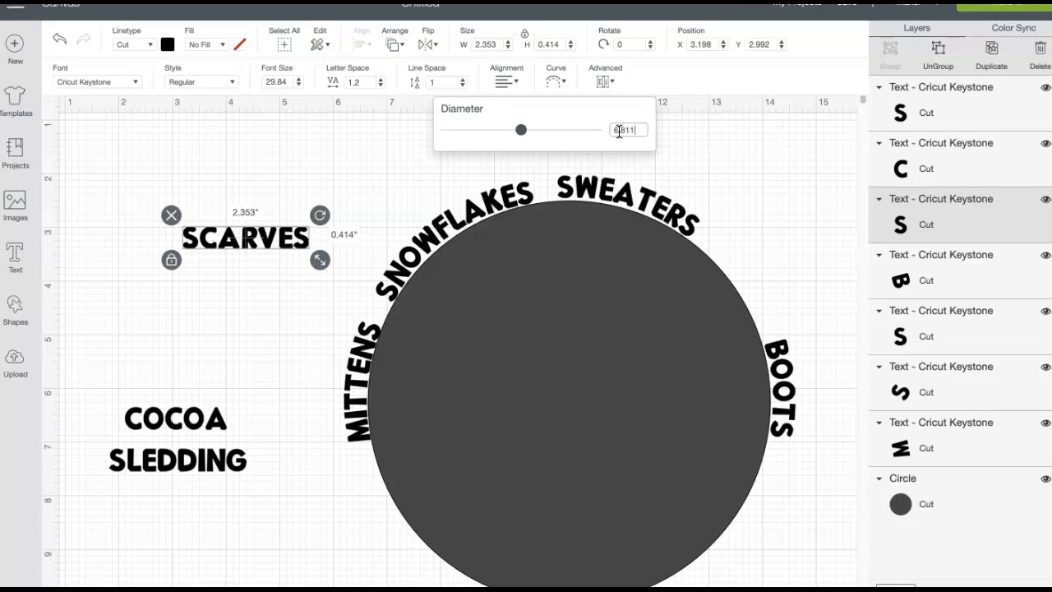
key("Return")
- Fit scarves along the circle's lower right edge after boots, rotated to about 125.92° at about X 12.671, Y 7.521
left_click(265, 245)
left_click_drag(265, 247, 835, 591)
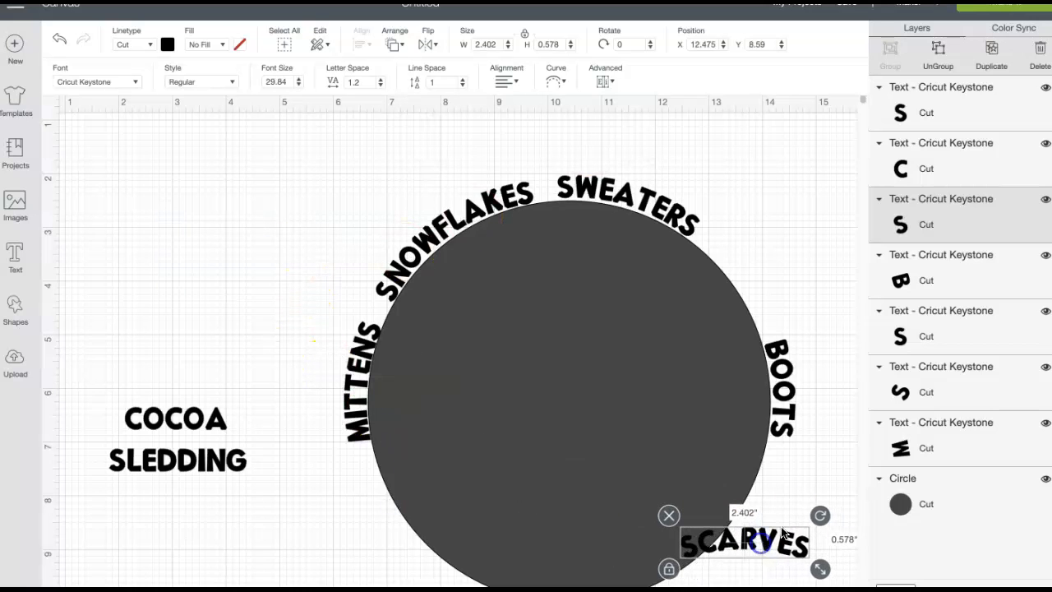
left_click_drag(821, 516, 761, 576)
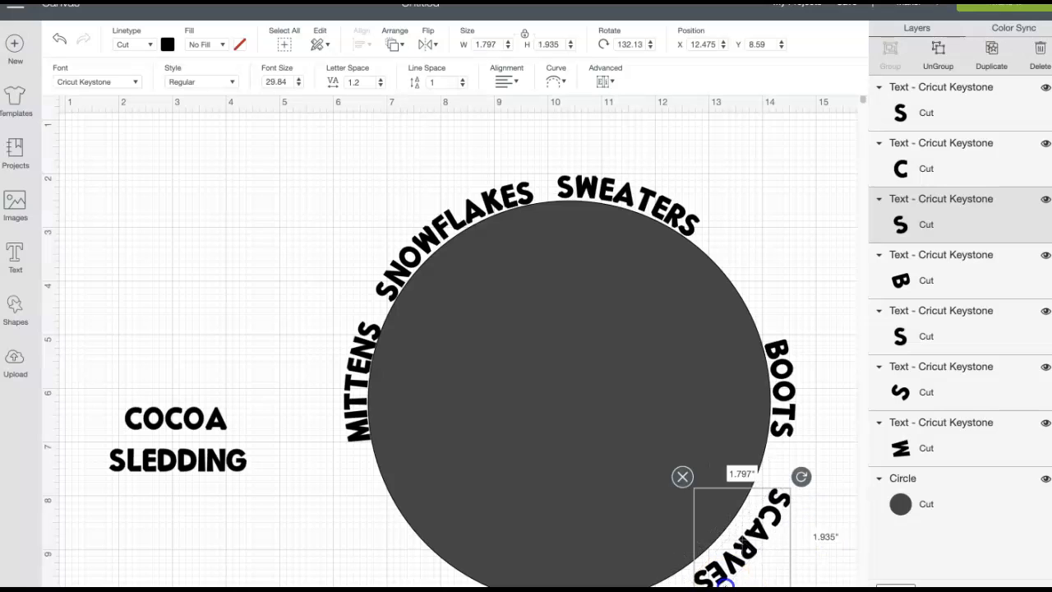
mouse_move(761, 532)
left_mouse_down()
mouse_move(759, 503)
mouse_move(757, 516)
left_mouse_up()
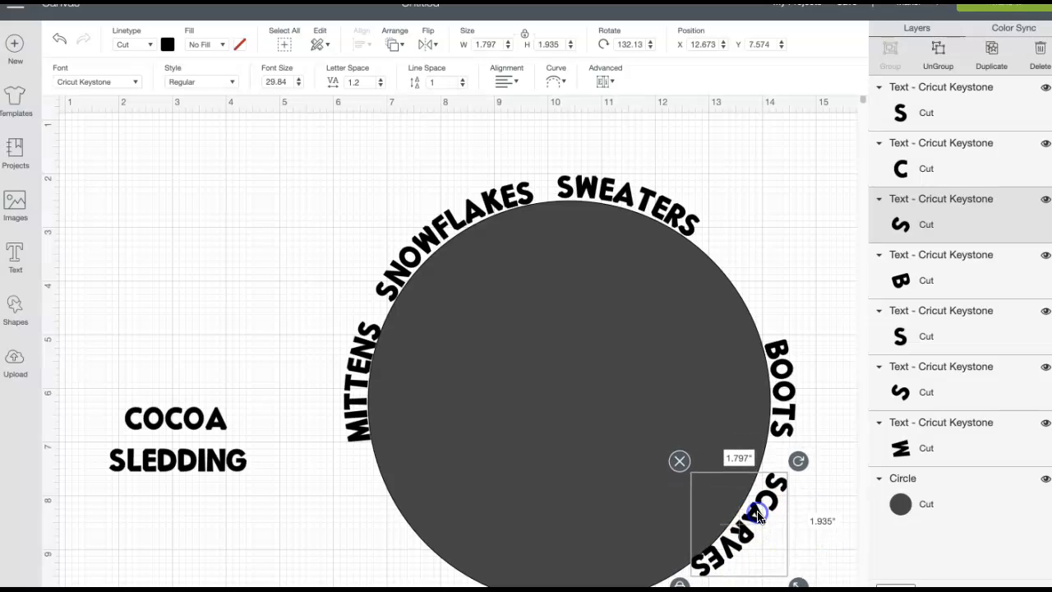
mouse_move(797, 465)
left_mouse_down()
mouse_move(786, 463)
mouse_move(794, 460)
left_mouse_up()
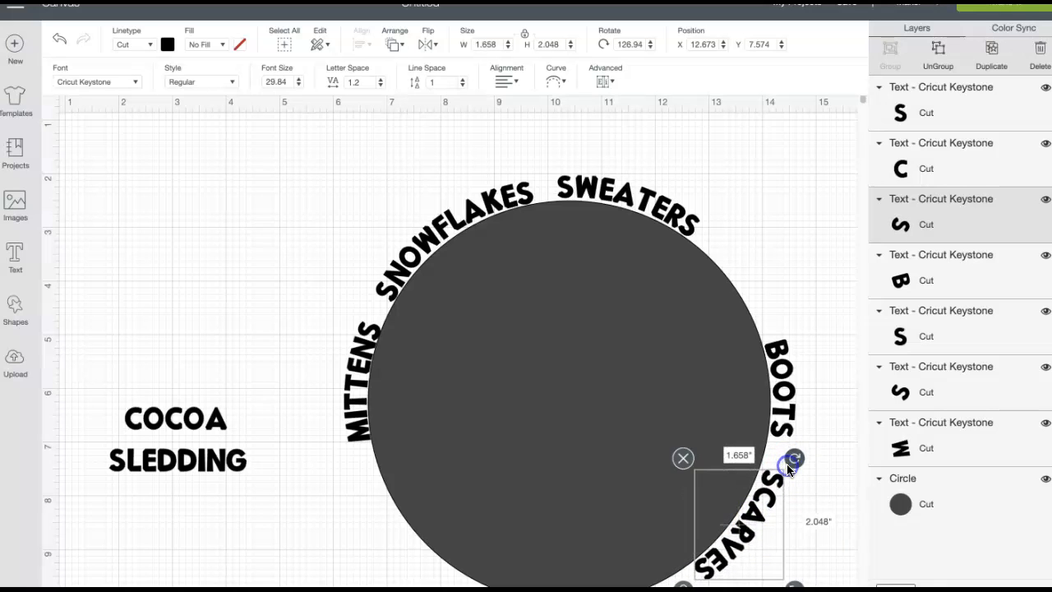
left_click_drag(757, 514, 753, 513)
left_click_drag(795, 462, 797, 463)
left_click_drag(764, 512, 760, 516)
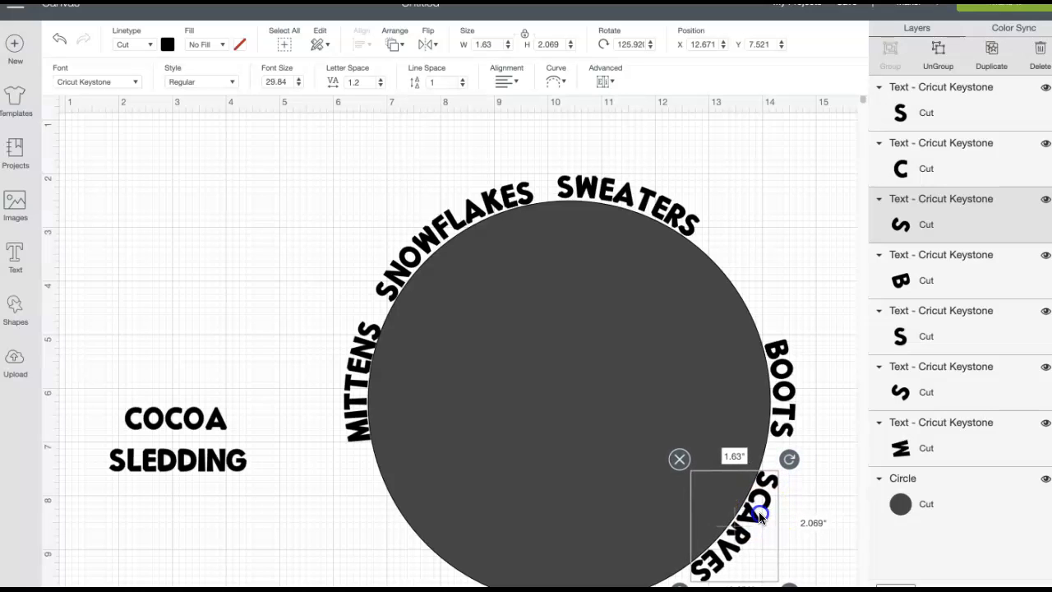
- Curve the cocoa text with a diameter of 6.811
left_click(170, 423)
left_click(553, 82)
left_click(619, 128)
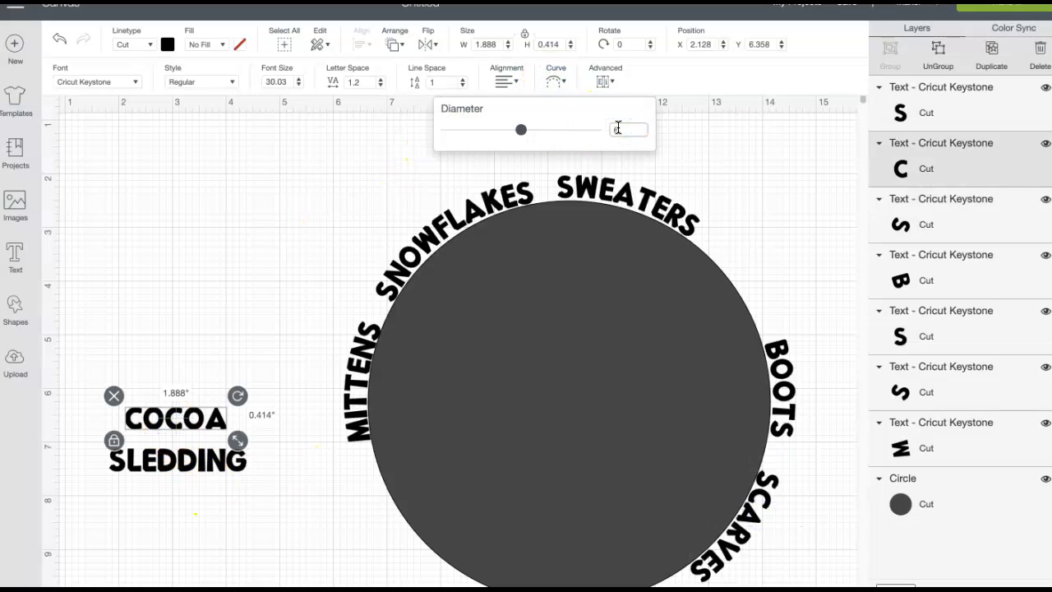
type("6.811")
key("Return")
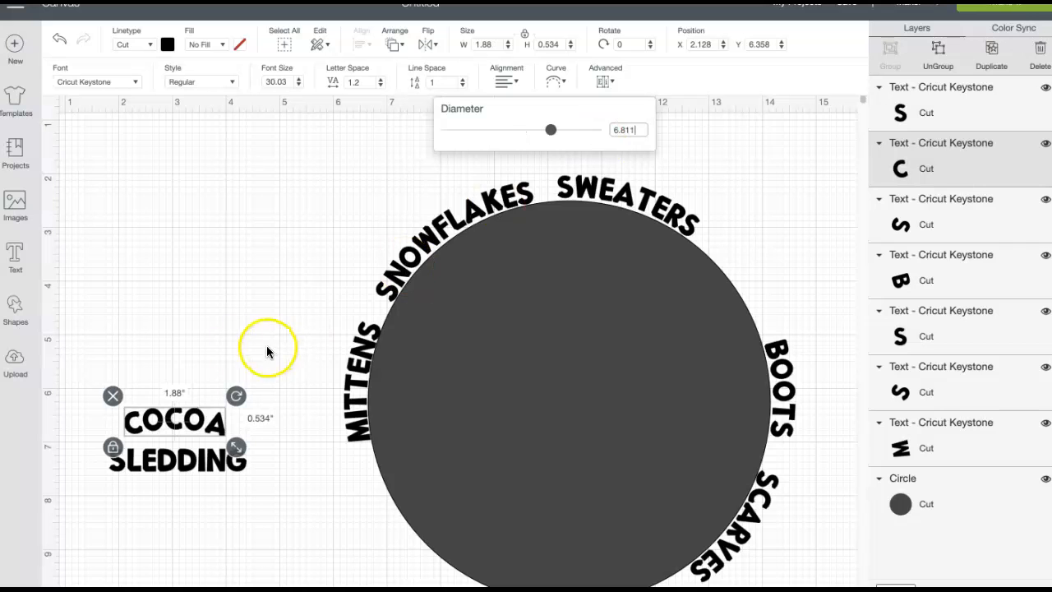
- Fit cocoa along the circle's bottom edge after scarves, rotated to about 163.98° at about X 10.471, Y 9.638
left_click_drag(186, 416, 573, 580)
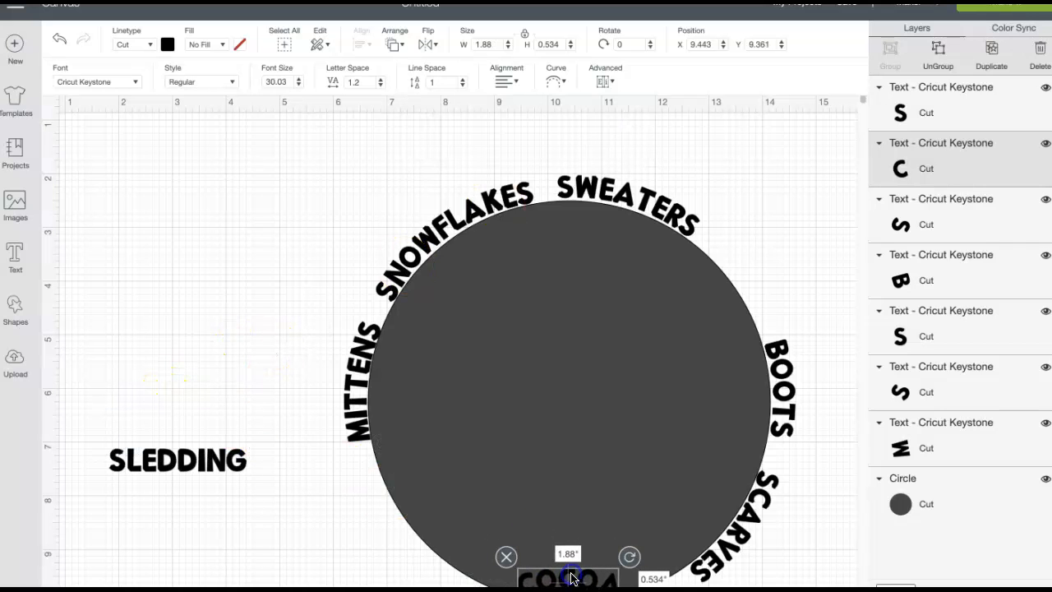
scroll(772, 227, "down", 3)
left_click(580, 485)
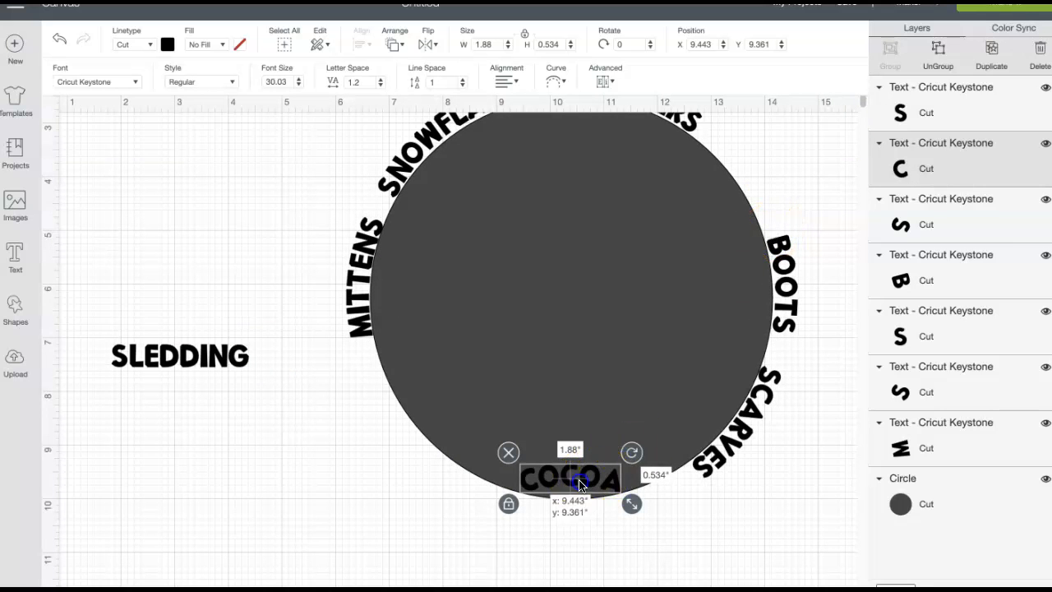
left_click_drag(579, 485, 617, 526)
left_click_drag(670, 494, 565, 547)
left_click_drag(630, 530, 648, 510)
left_click_drag(687, 468, 655, 506)
left_click_drag(685, 468, 683, 471)
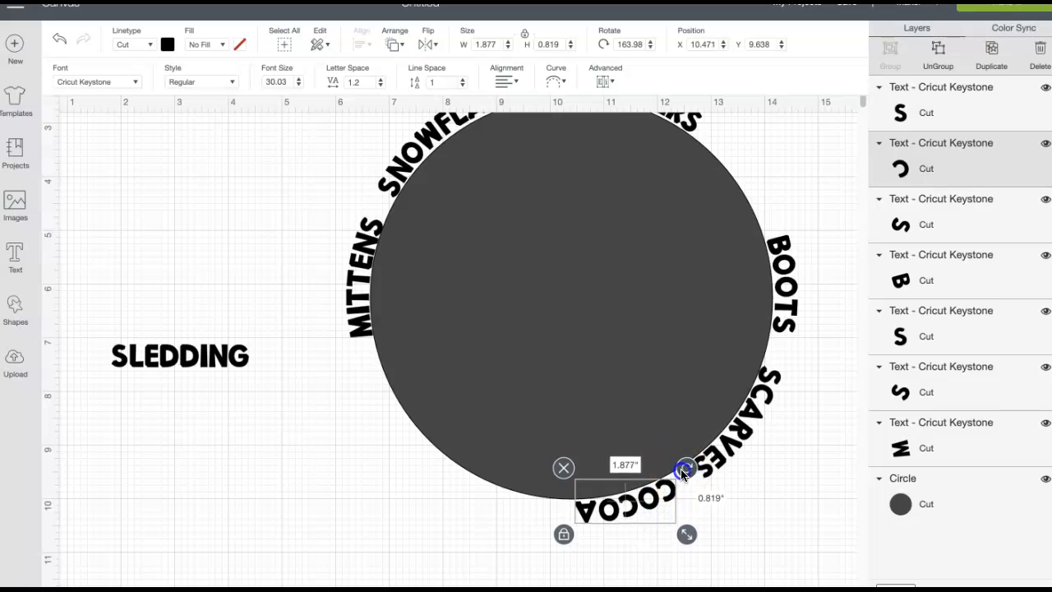
left_click(283, 469)
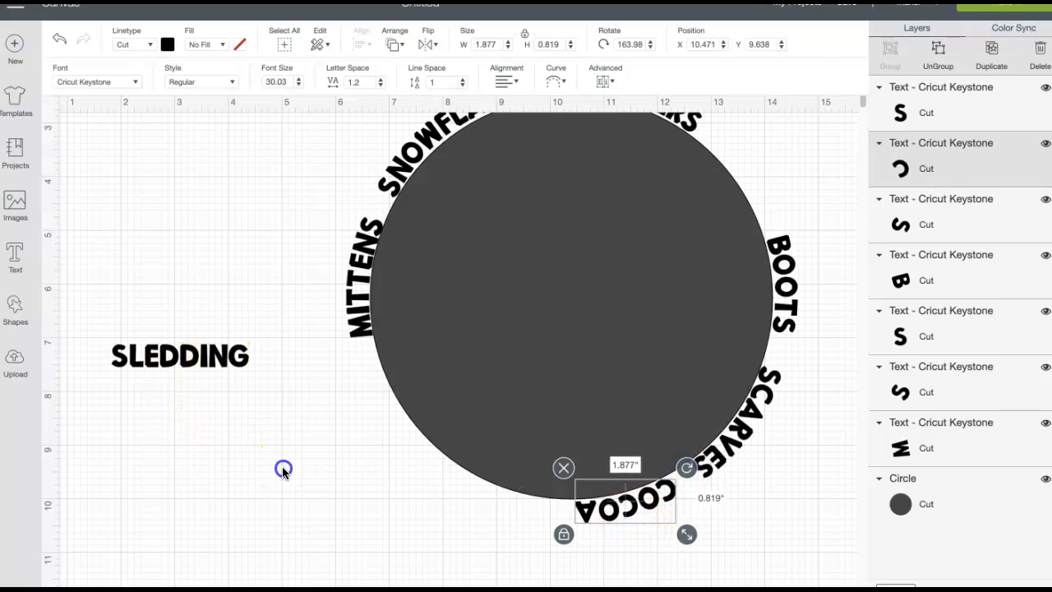
- Curve the sledding text with a diameter of 6.811
left_click(185, 362)
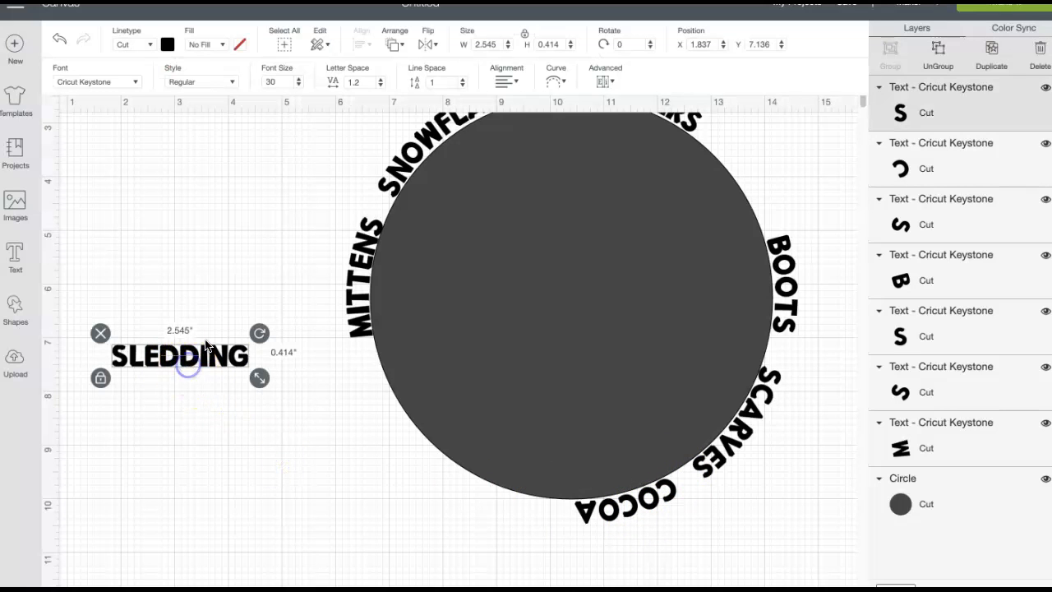
left_click(559, 83)
left_click(626, 128)
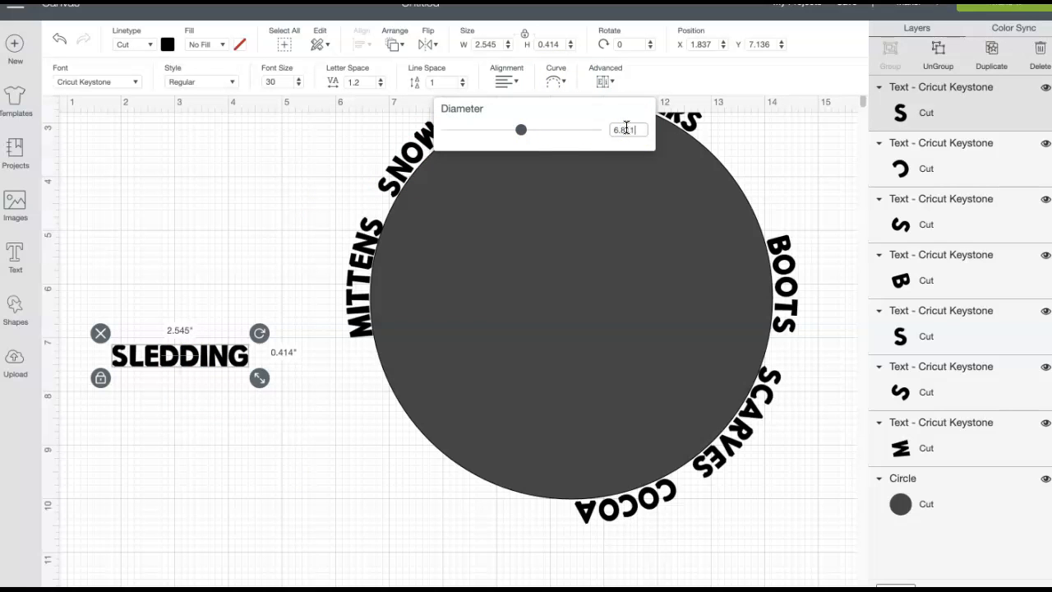
key("Return")
- Fit sledding along the circle's lower left edge after cocoa, rotated to about 205.75° at about X 7.506, Y 9.013
left_click_drag(236, 332, 466, 533)
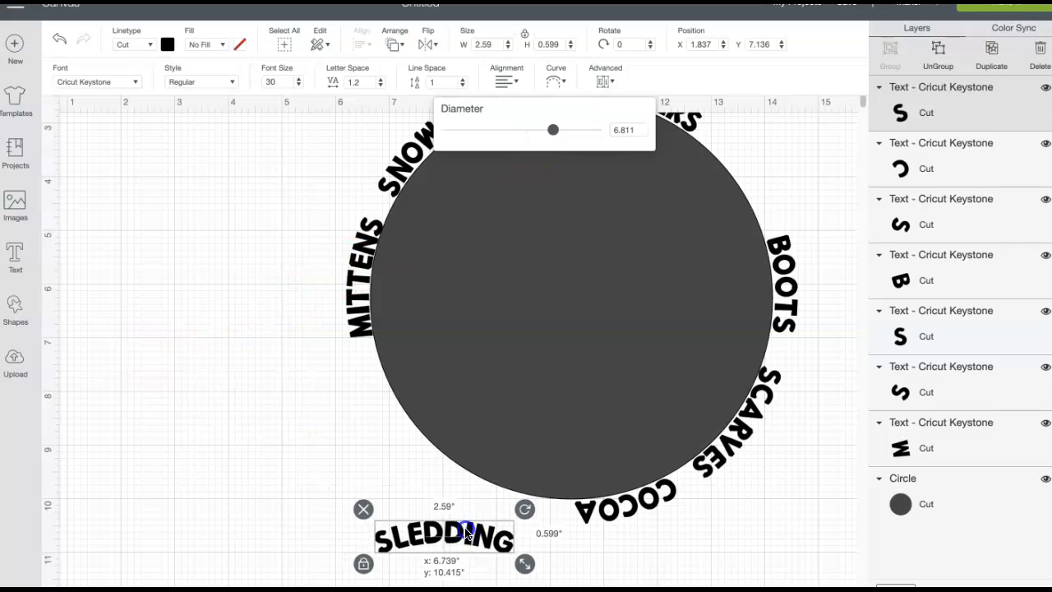
left_click_drag(525, 509, 345, 538)
left_click_drag(432, 542, 474, 496)
left_click_drag(564, 452, 568, 467)
left_click(481, 516)
left_click_drag(481, 516, 484, 507)
left_click_drag(559, 434, 560, 435)
left_click_drag(521, 501, 519, 504)
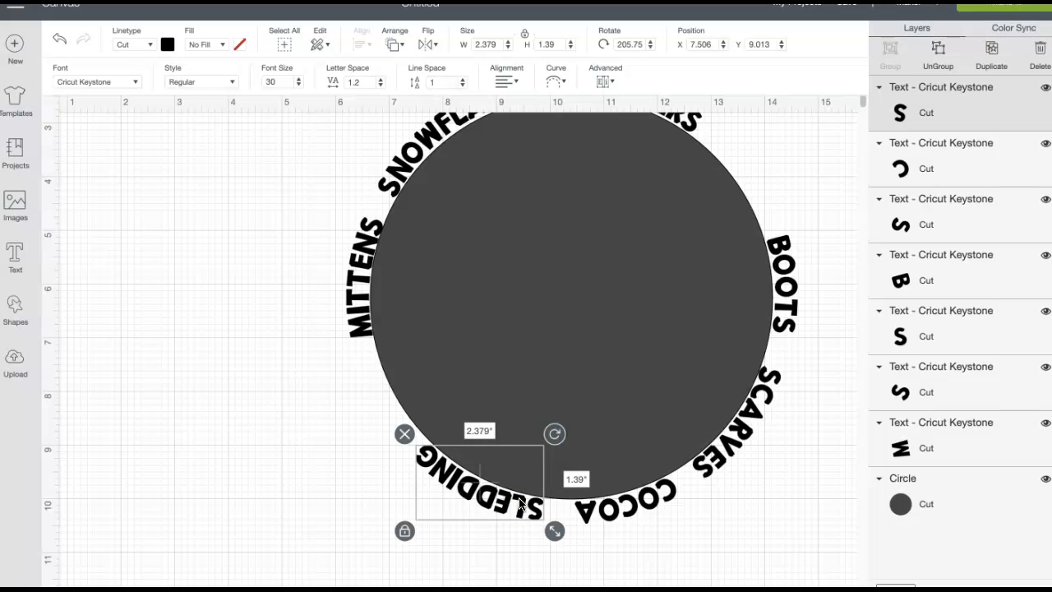
- Refine the snowflakes text against the circle's upper left edge, rotated to about 324.24° at about X 6.819, Y 2.135
scroll(832, 188, "up", 3)
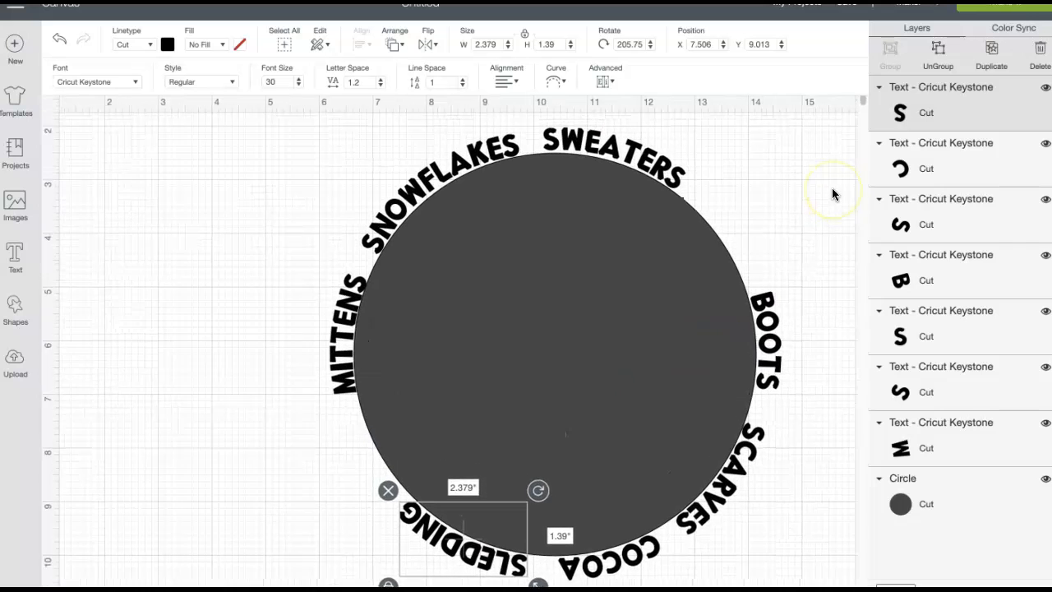
left_click_drag(455, 190, 454, 189)
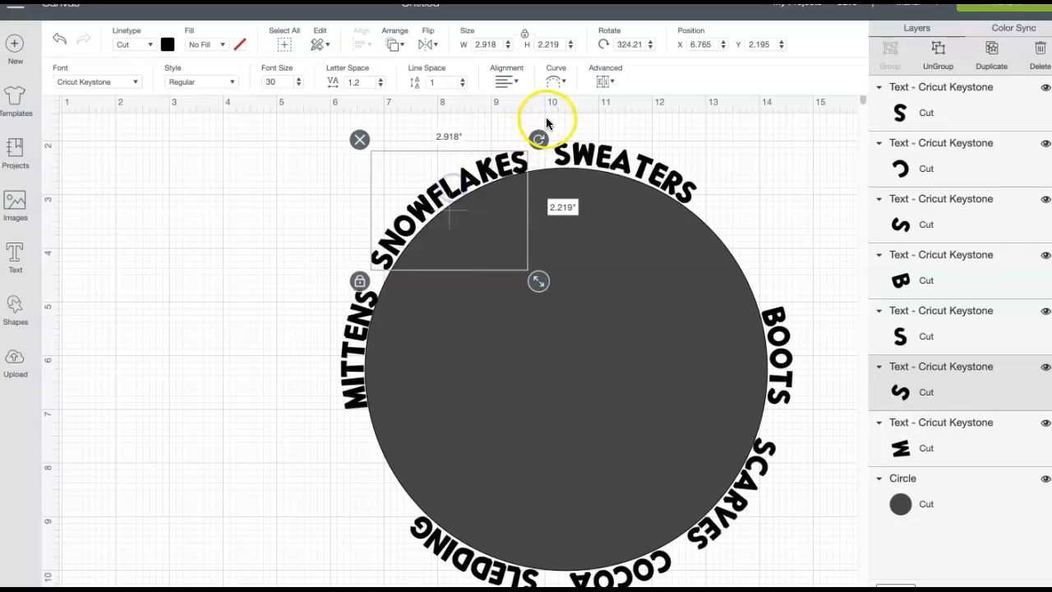
left_click_drag(536, 141, 536, 138)
left_click_drag(492, 169, 491, 163)
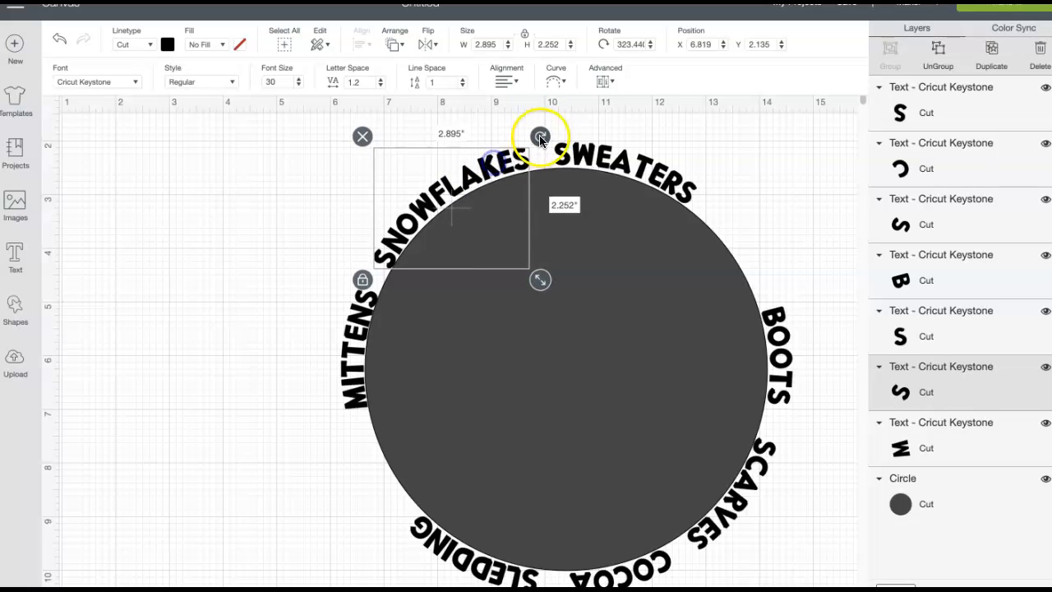
left_click_drag(543, 138, 543, 138)
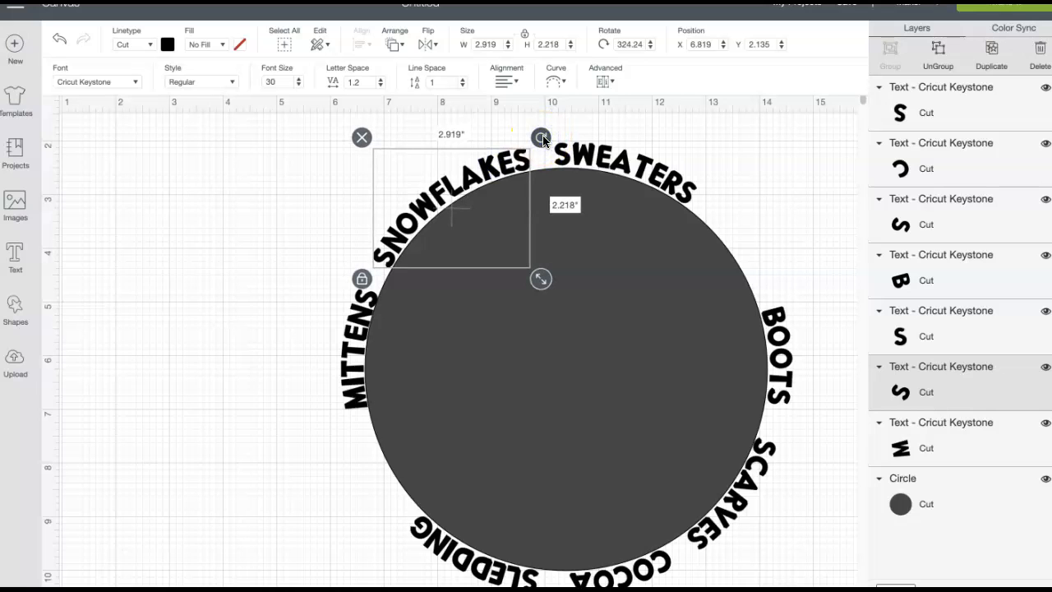
left_click(766, 198)
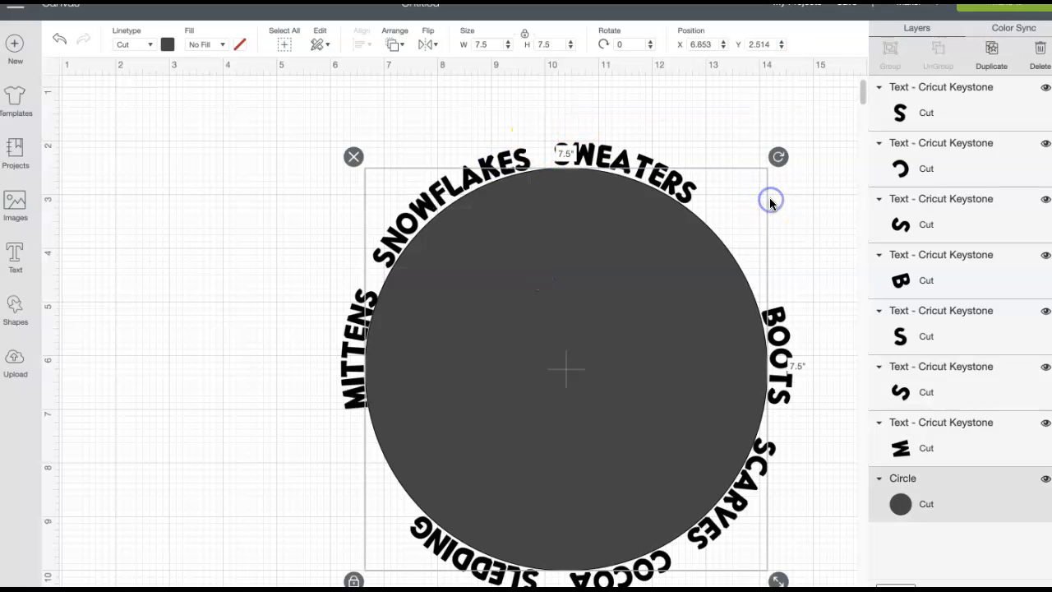
left_click(223, 232)
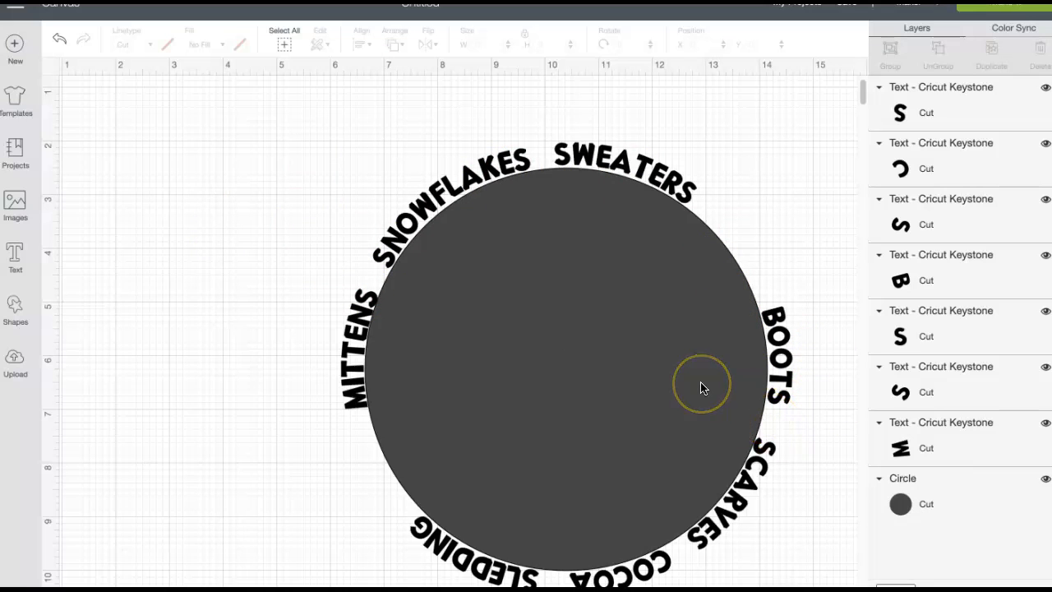
- Search the image library for snowflakes and insert the set of four blue snowflakes with cream and yellow details
left_click(14, 206)
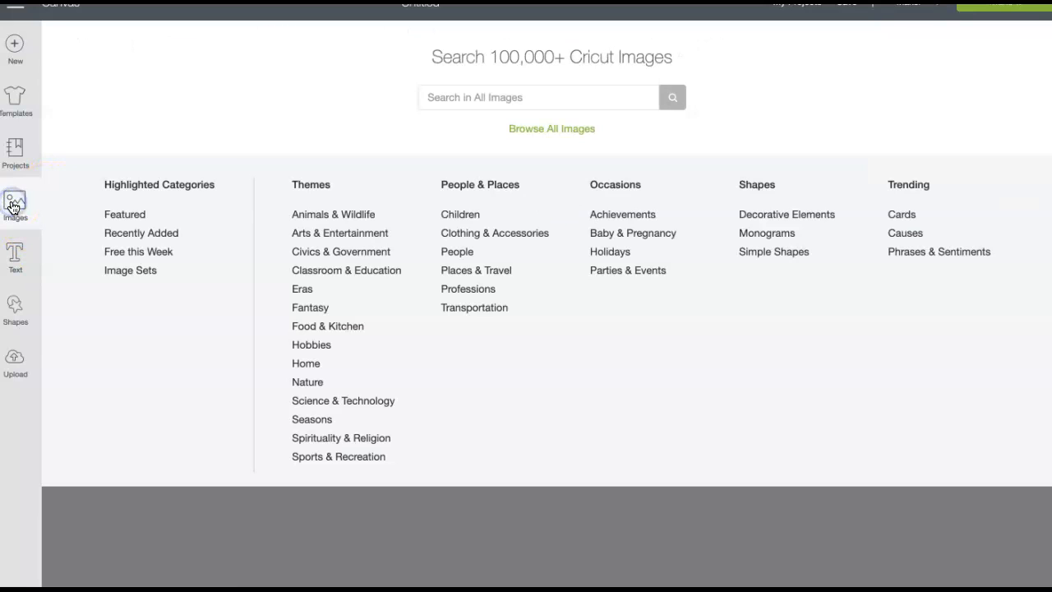
left_click(461, 98)
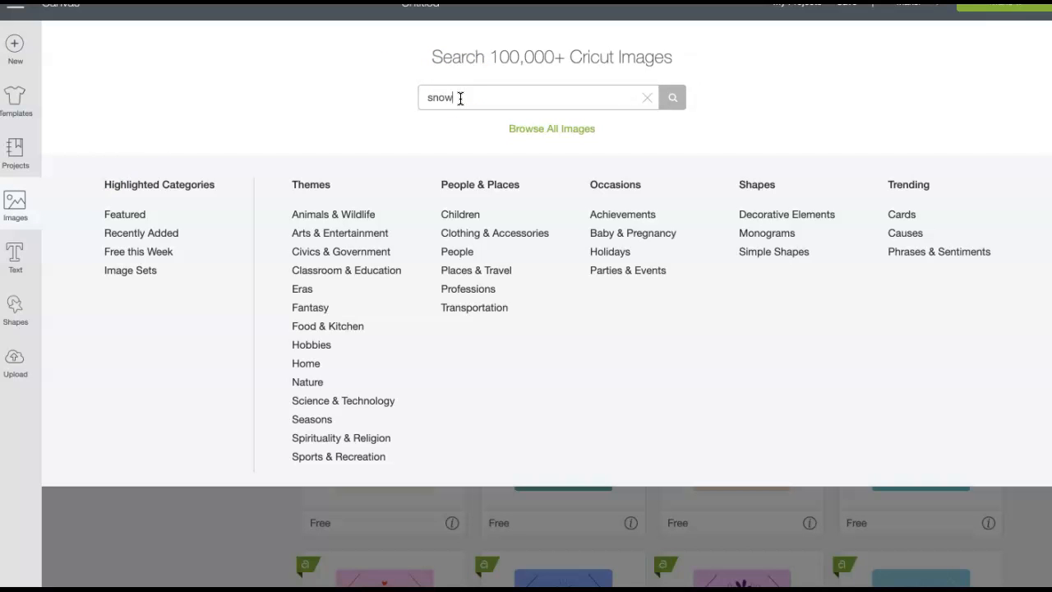
type("snowflakes")
key("Return")
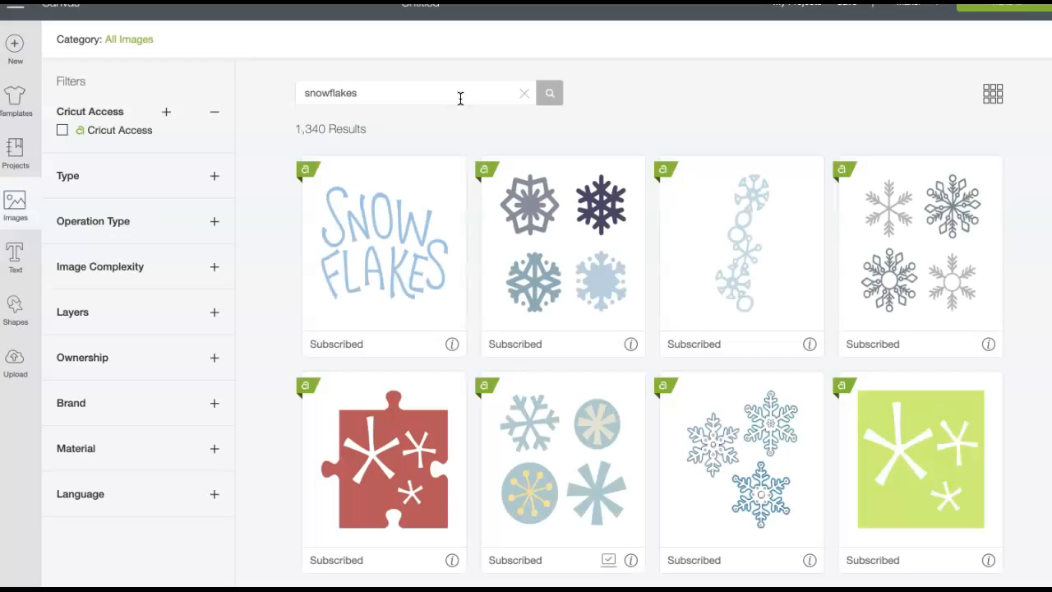
scroll(675, 301, "down", 3)
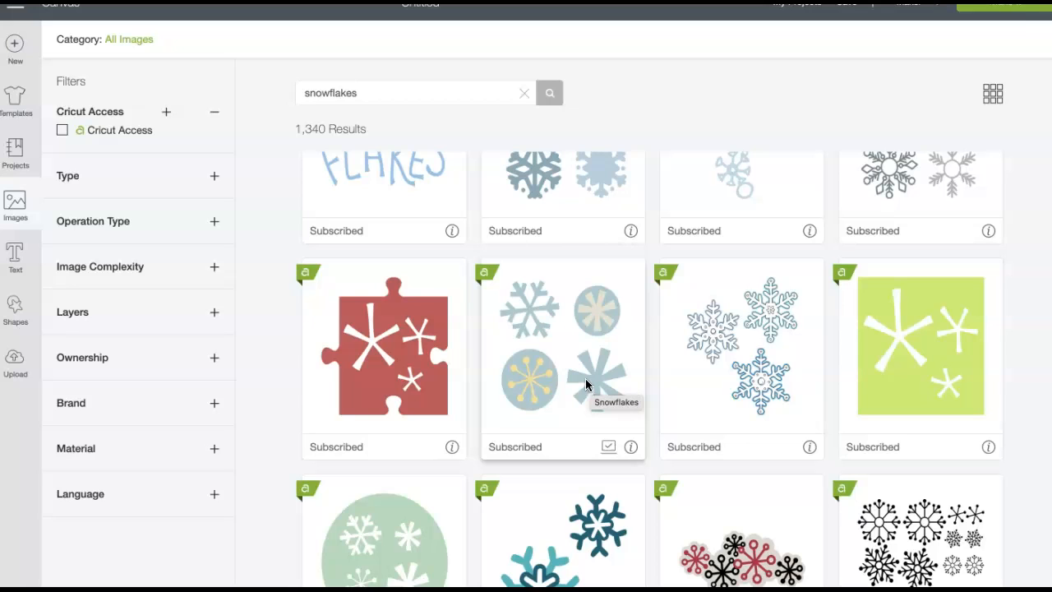
left_click(587, 382)
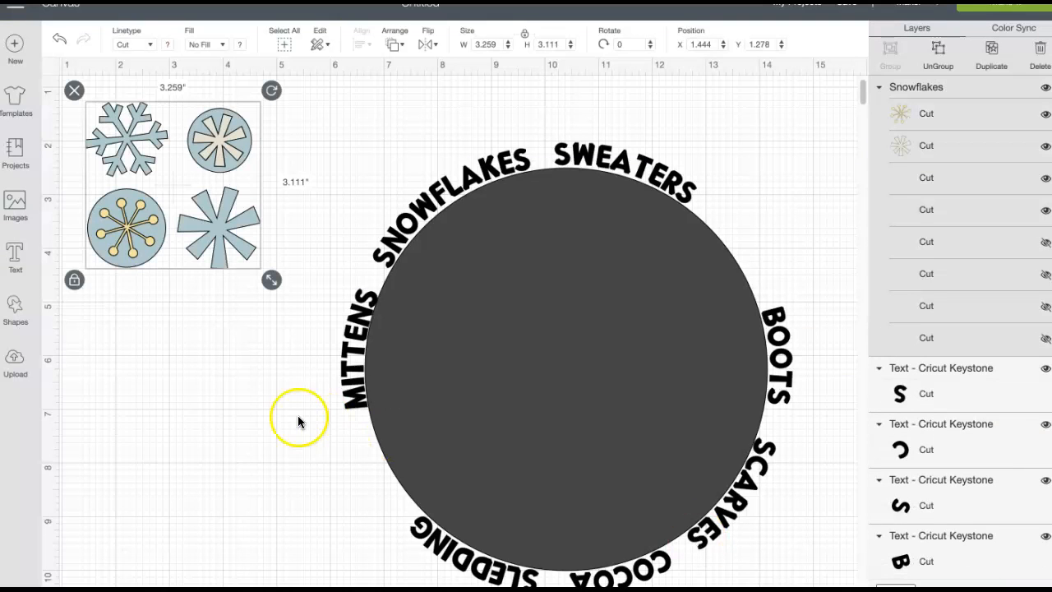
- Ungroup the inserted snowflake set and delete its blue layer and the yellow and brown dot-tipped snowflakes, keeping the cream one
left_click_drag(207, 217, 222, 260)
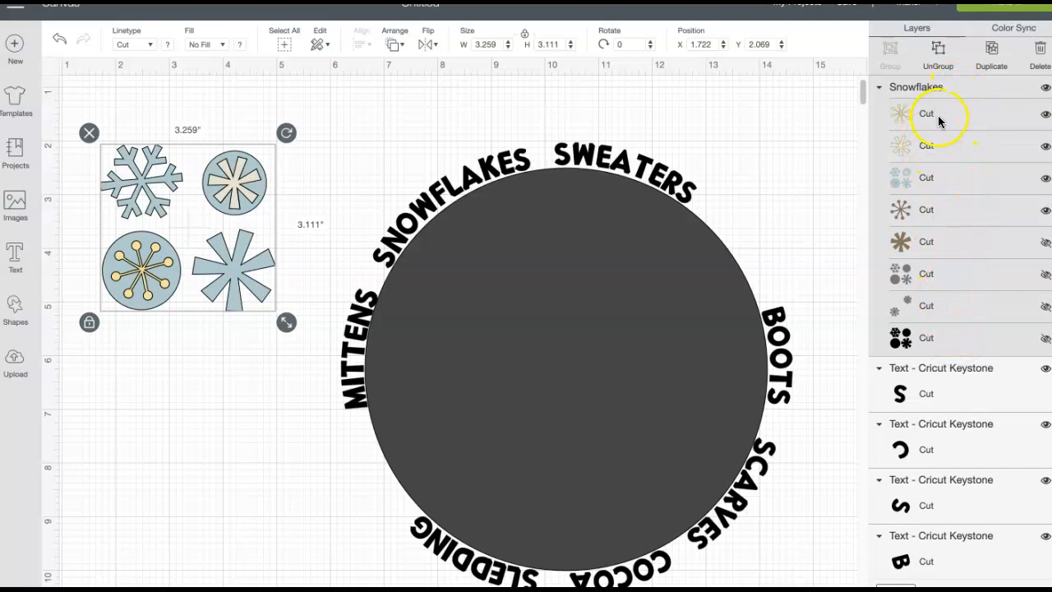
left_click(940, 54)
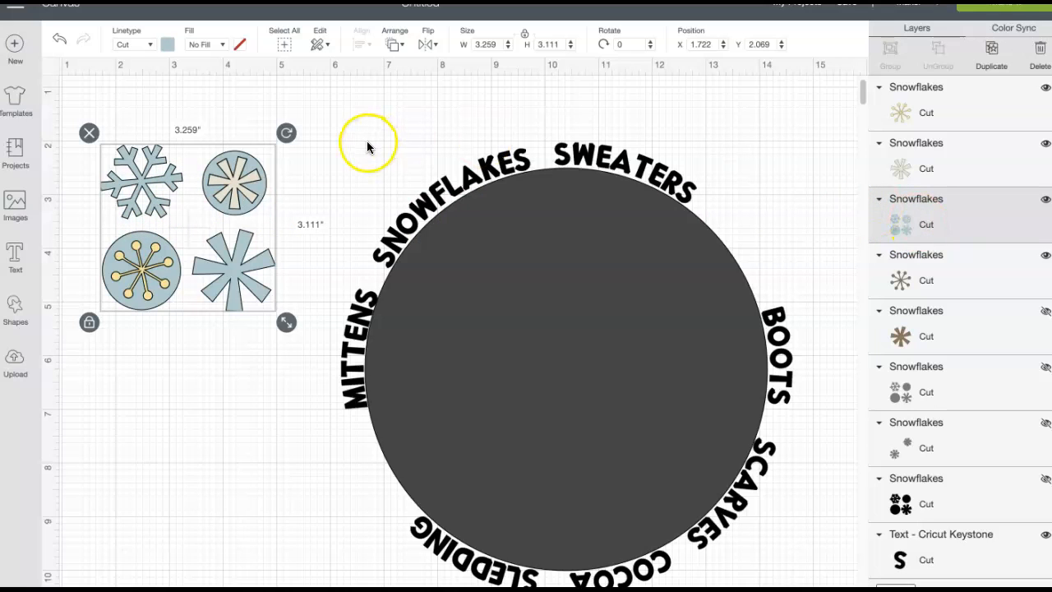
left_click(93, 137)
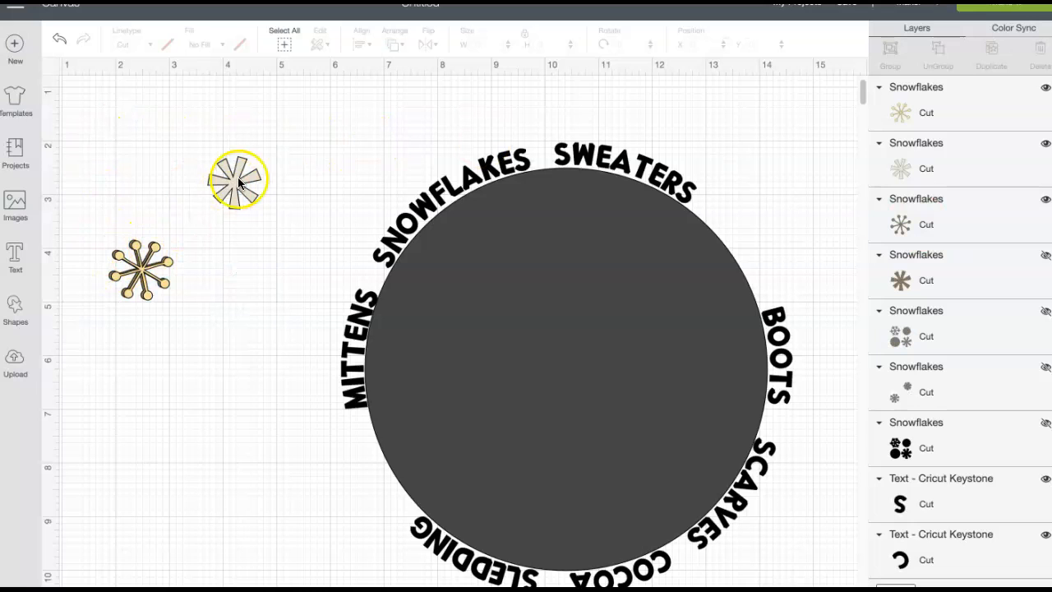
left_click(163, 267)
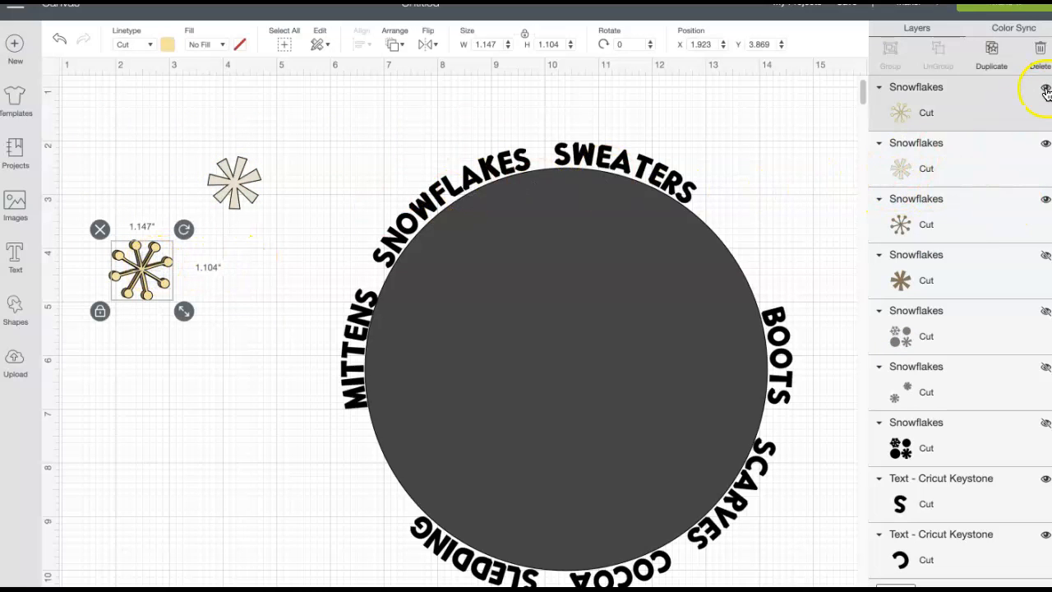
left_click_drag(103, 228, 174, 301)
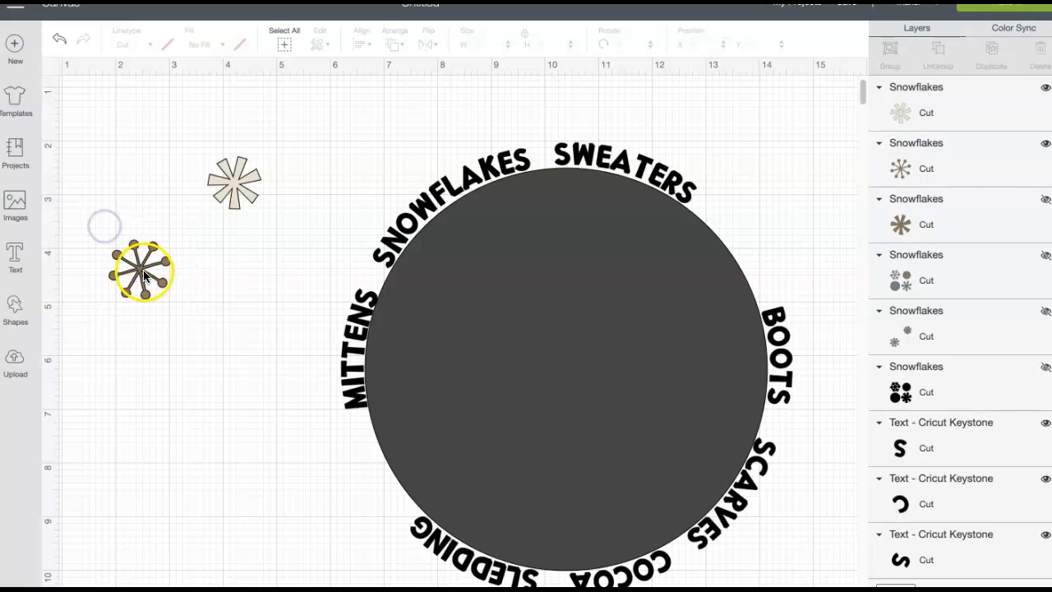
left_click(93, 229)
- Move the cream snowflake to about X 4.249, Y 3.133 and shrink it to about 0.328 by 0.323 inches
left_click(230, 189)
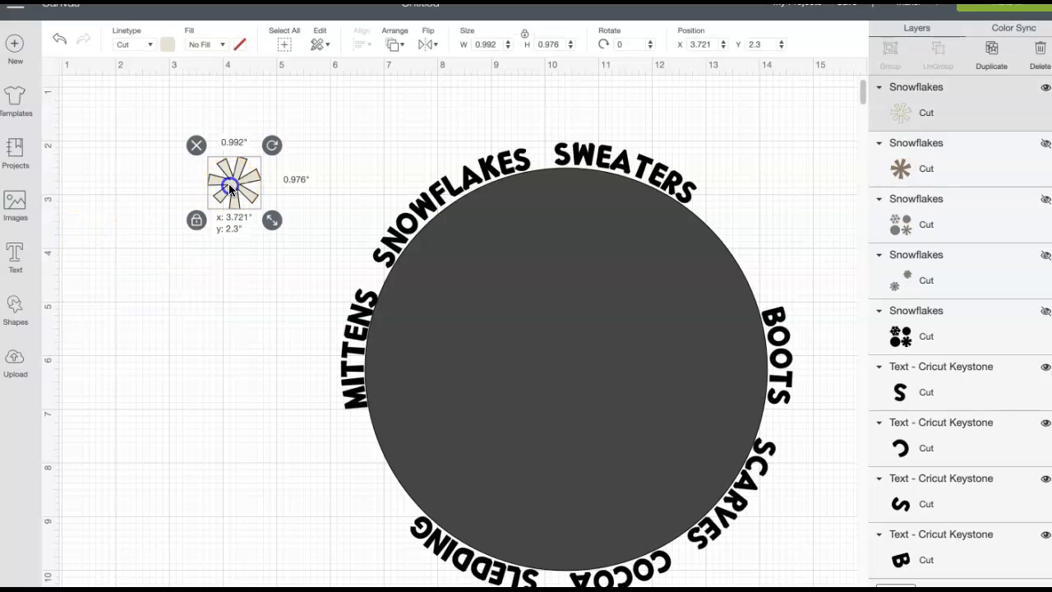
left_click_drag(230, 189, 260, 233)
left_click_drag(302, 265, 259, 238)
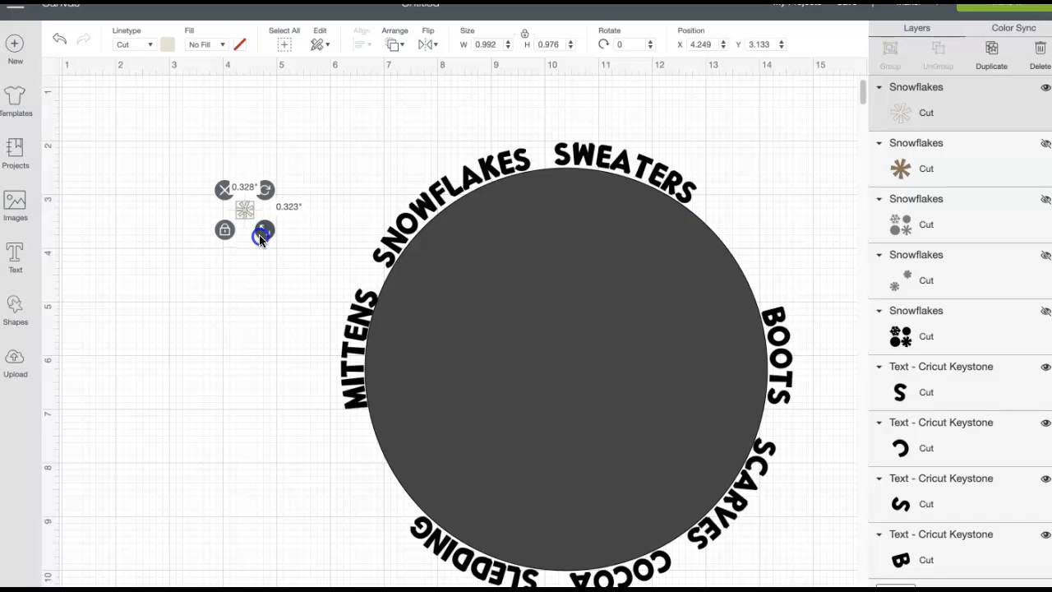
- Place the cream snowflake between MITTENS and SNOWFLAKES at about X 6.638, Y 4.369 and enlarge it to about 0.357 by 0.351 inches
left_click_drag(260, 238, 371, 278)
left_click(305, 263)
left_click(376, 282)
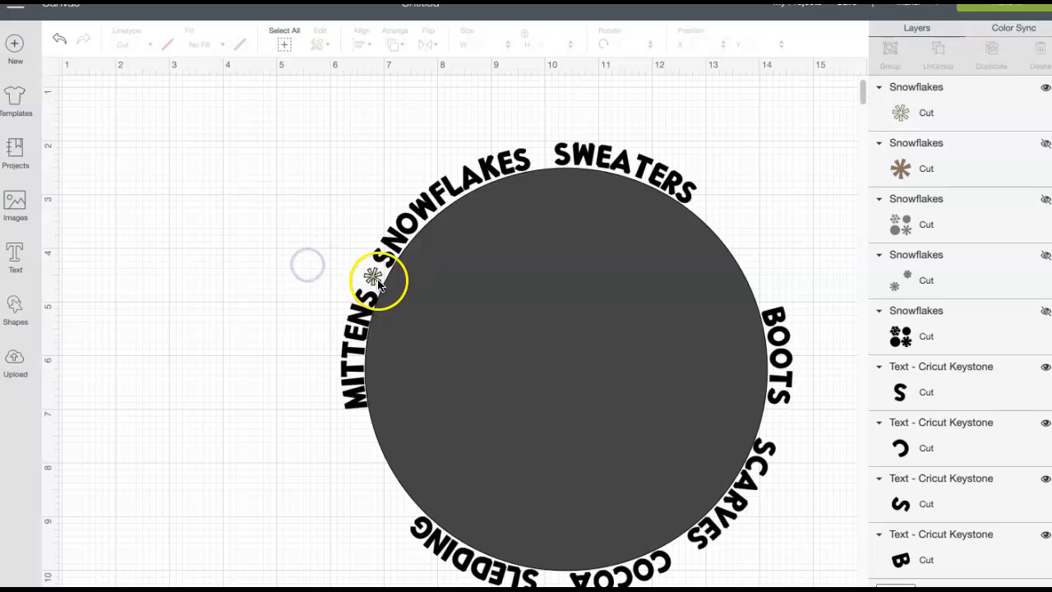
left_click(399, 298)
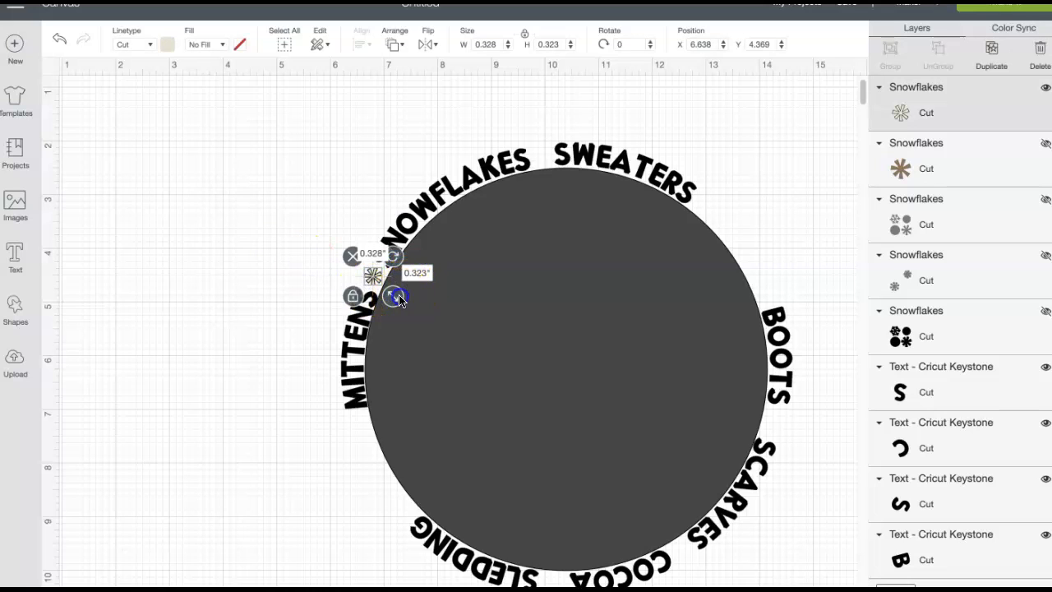
left_click(301, 274)
left_click(372, 281)
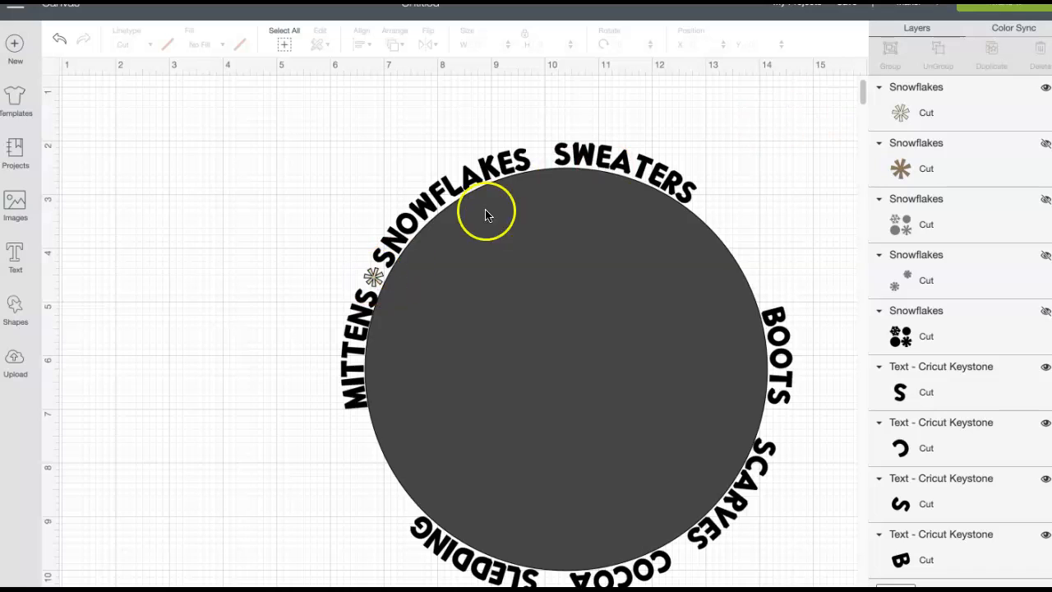
- Make four duplicates of the small cream snowflake between MITTENS and SNOWFLAKES
left_click(371, 278)
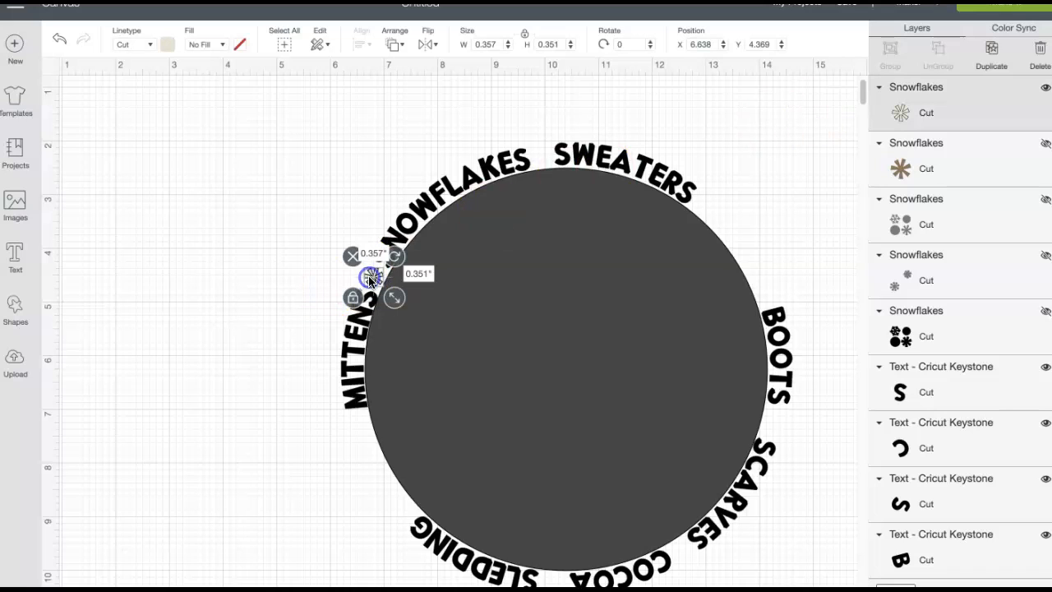
left_click(993, 54)
left_click(993, 54)
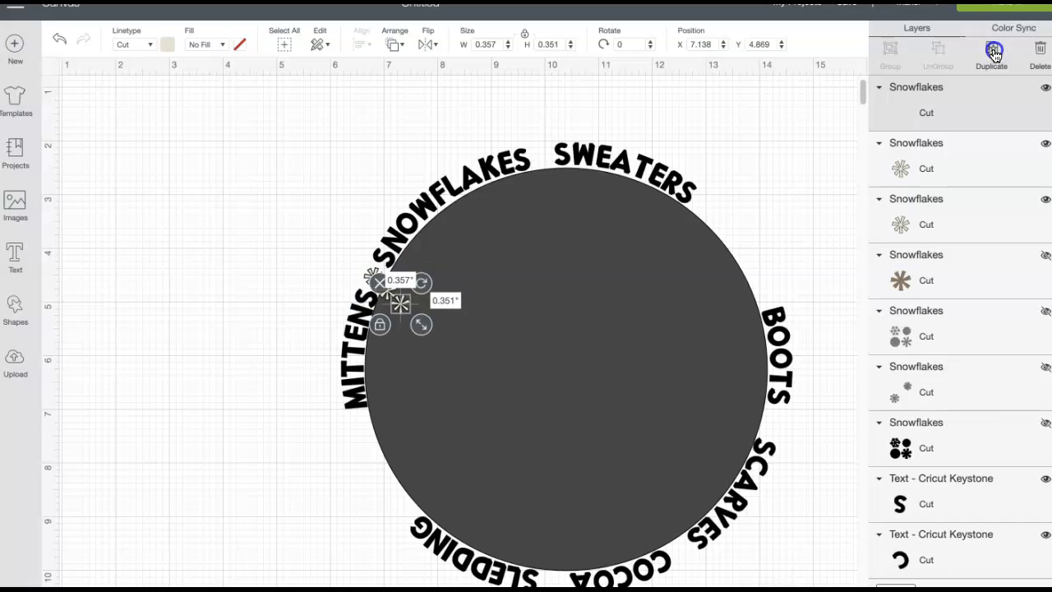
left_click(994, 55)
left_click(994, 54)
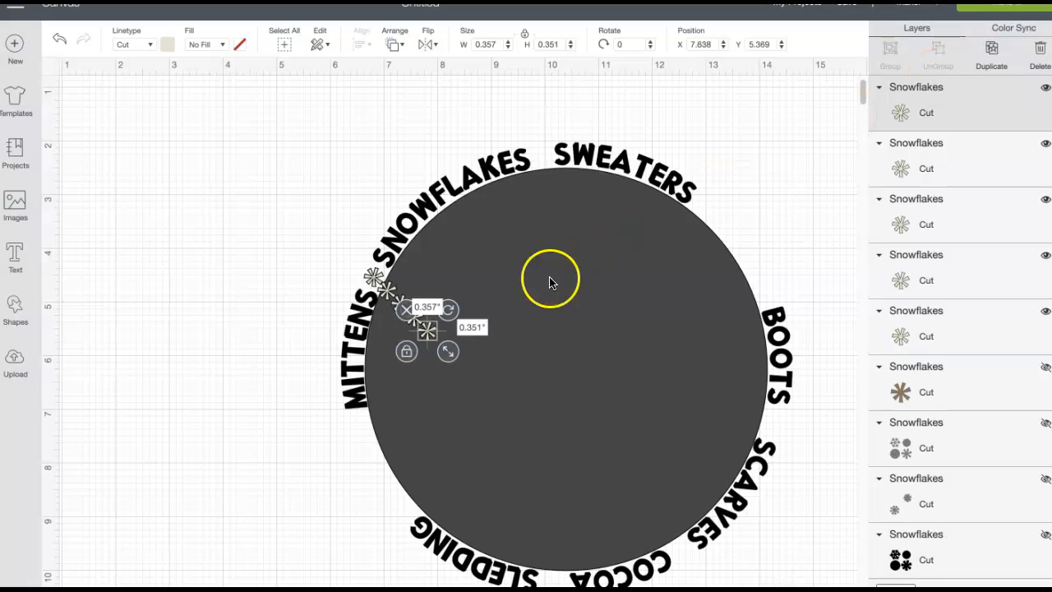
- Place the four snowflake copies in the gaps between SLEDDING and COCOA, COCOA and SCARVES, SNOWFLAKES and SWEATERS, and BOOTS and SCARVES
left_click_drag(428, 335, 555, 582)
left_click_drag(418, 319, 685, 555)
left_click_drag(400, 304, 543, 155)
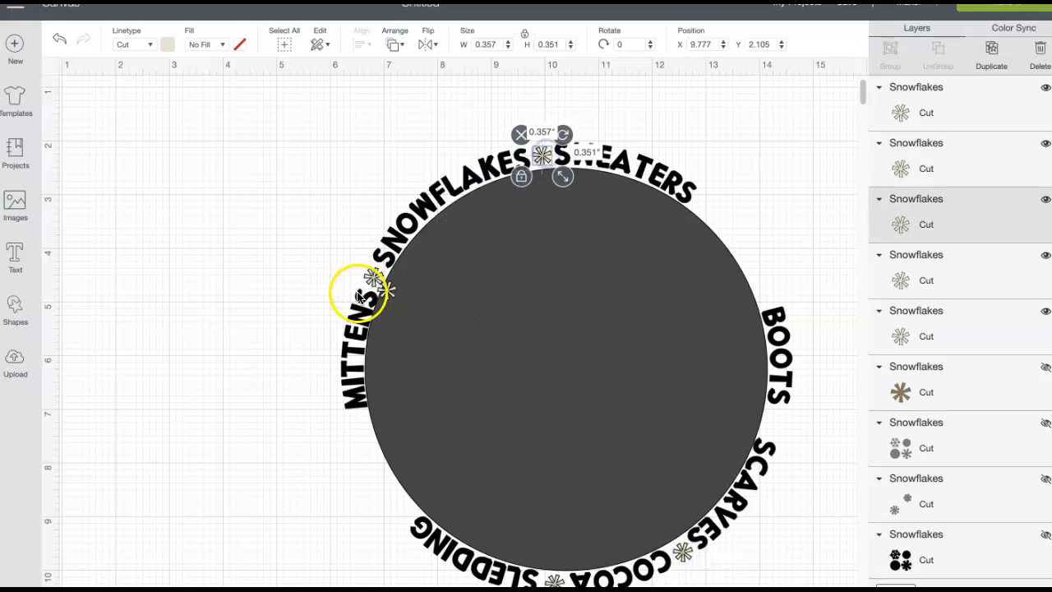
left_click_drag(390, 293, 777, 425)
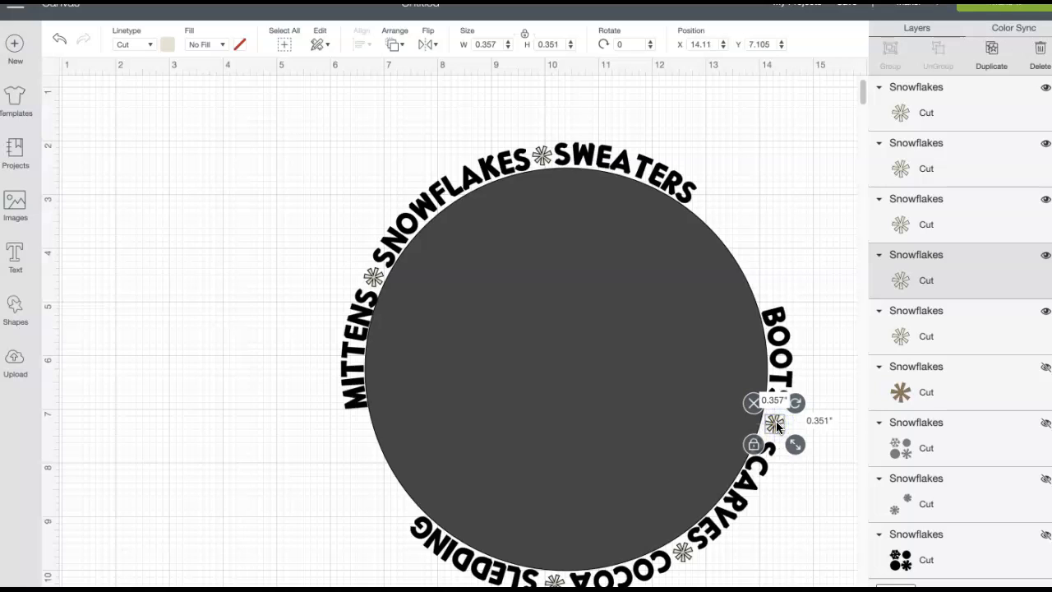
left_click(777, 539)
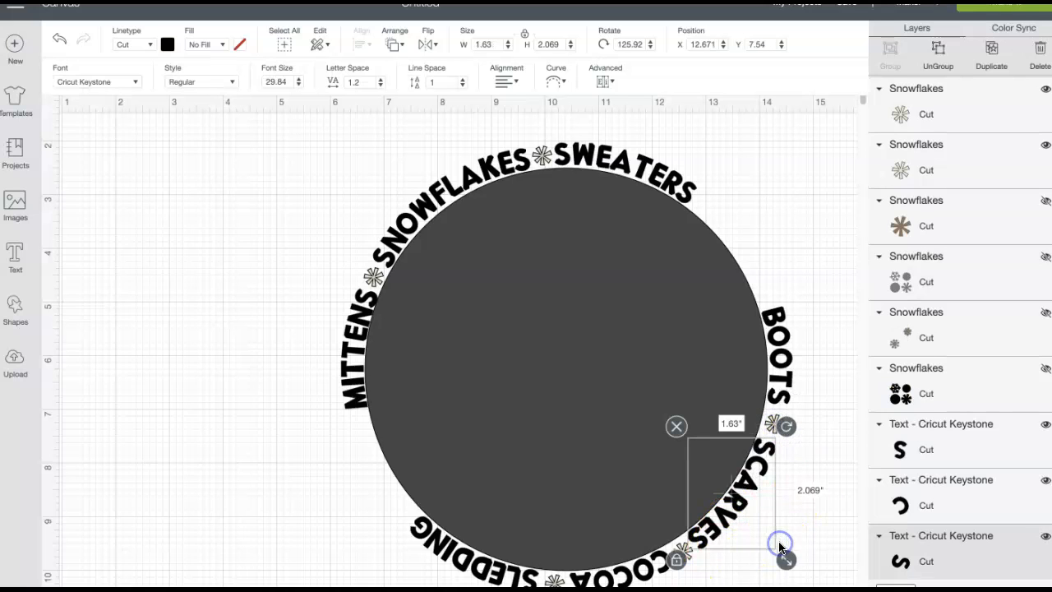
left_click(274, 535)
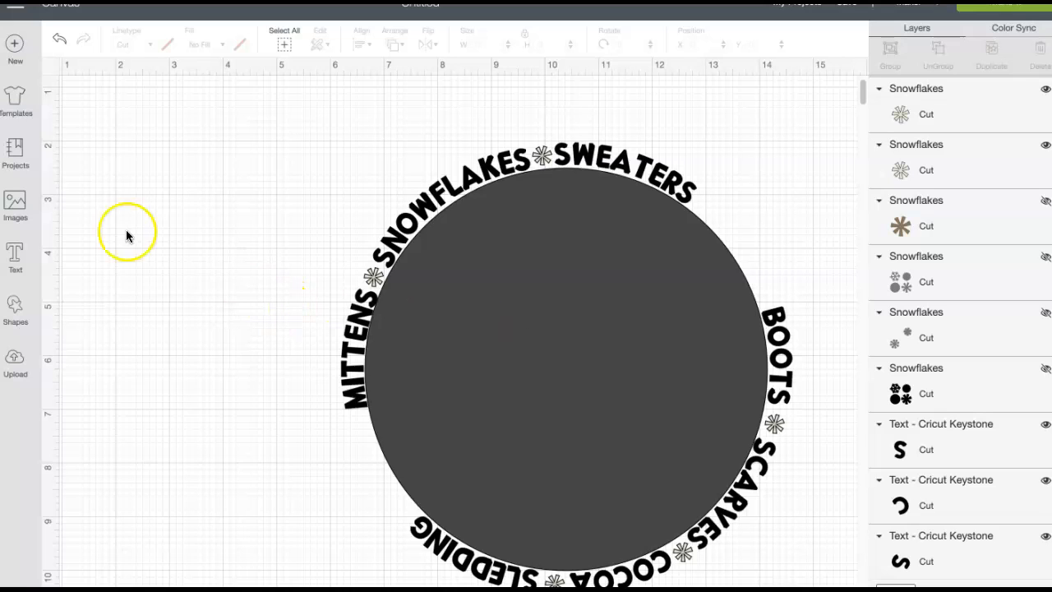
- Search the image library for "leaf wreath" and insert the plain brown wreath of overlapping rings without leaves
left_click(14, 208)
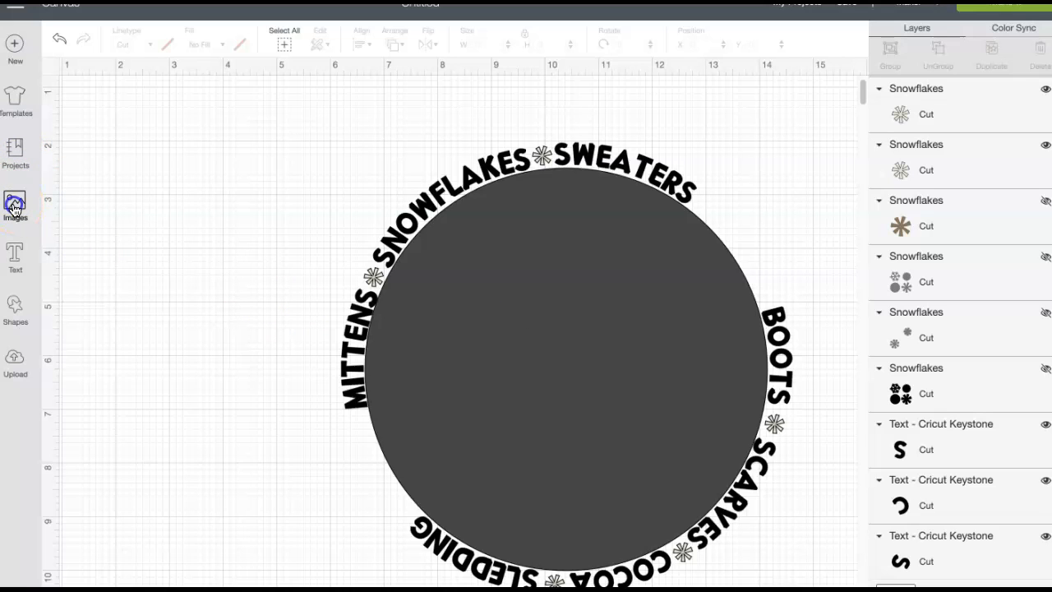
double_click(377, 94)
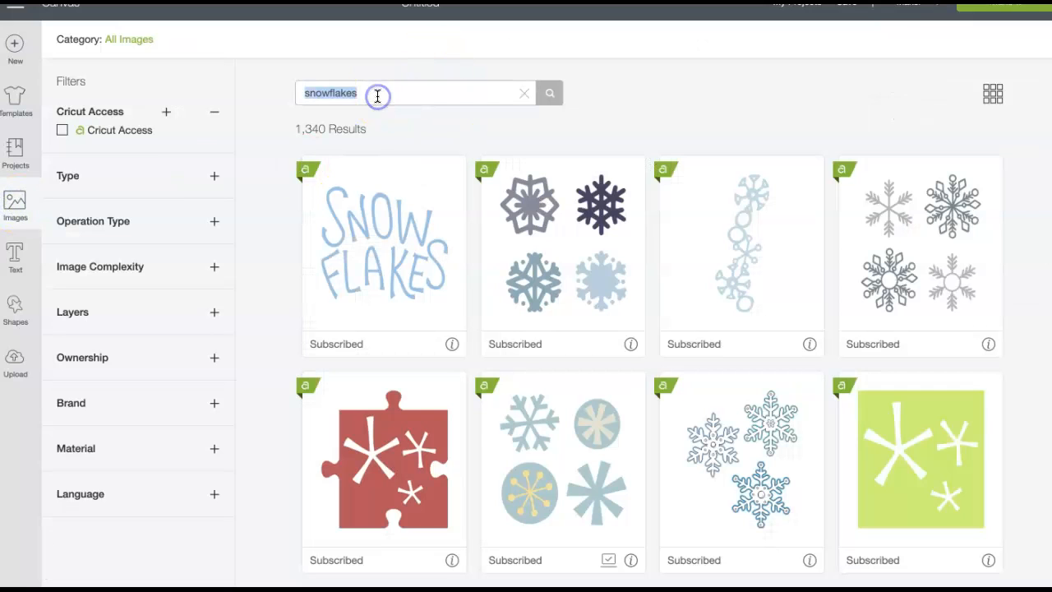
type("leaf")
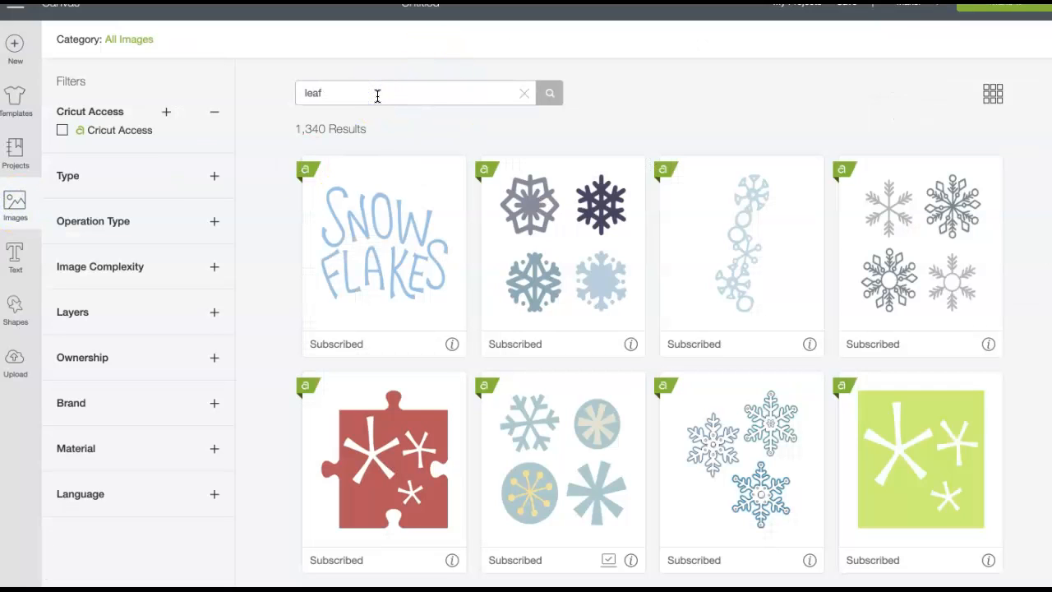
type(" wreath")
key("Return")
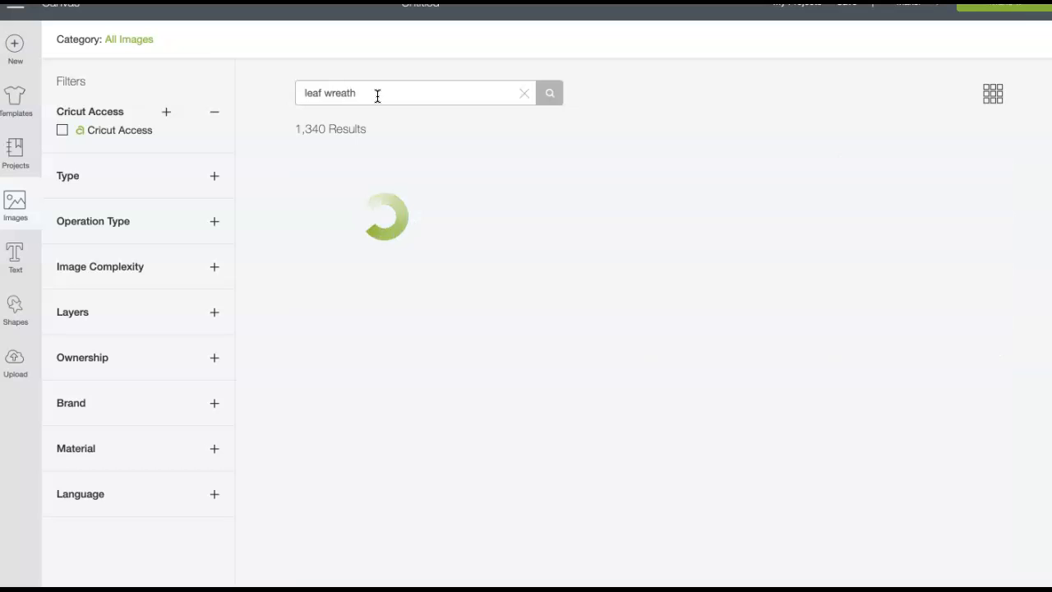
left_click(608, 201)
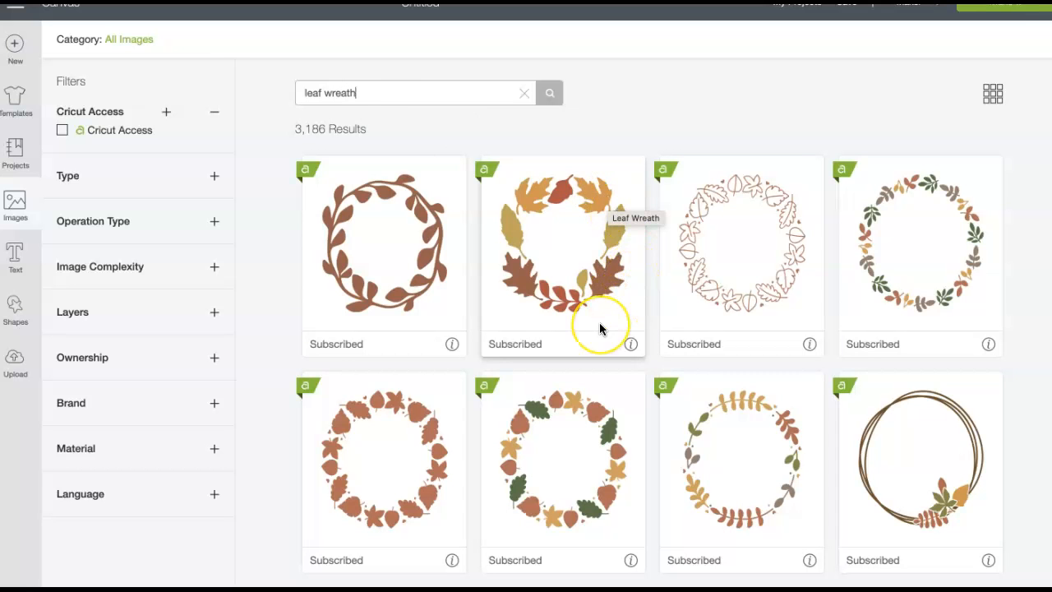
scroll(600, 327, "down", 2)
scroll(600, 327, "down", 6)
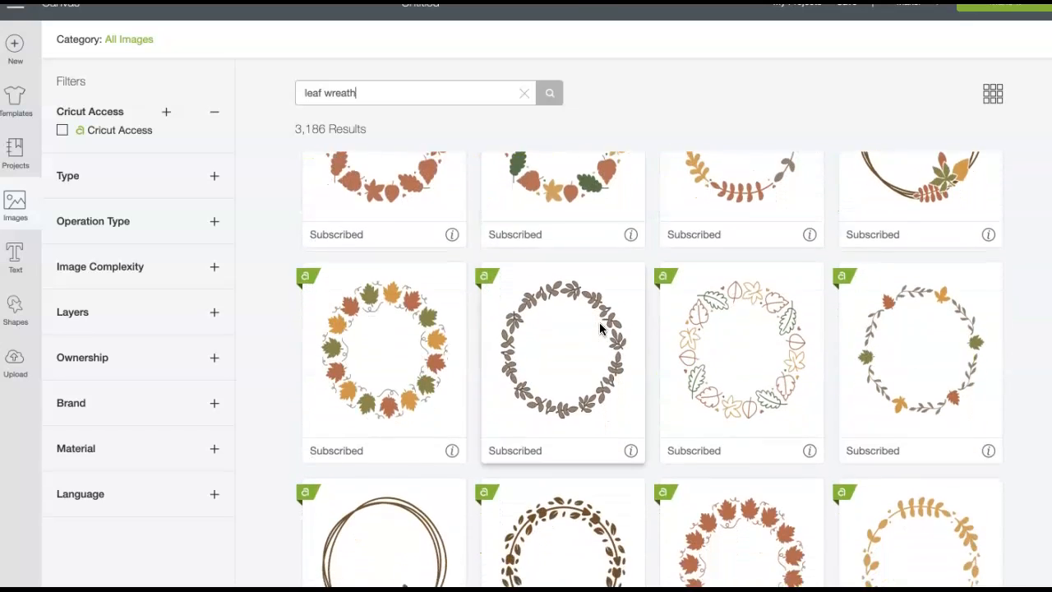
scroll(601, 327, "down", 12)
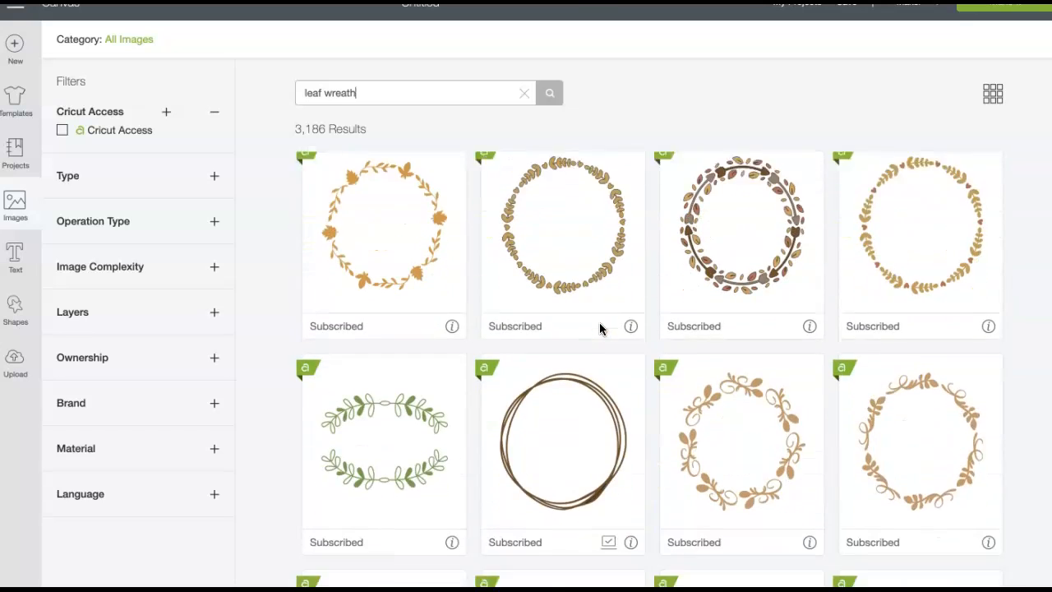
scroll(600, 329, "down", 1)
left_click(560, 346)
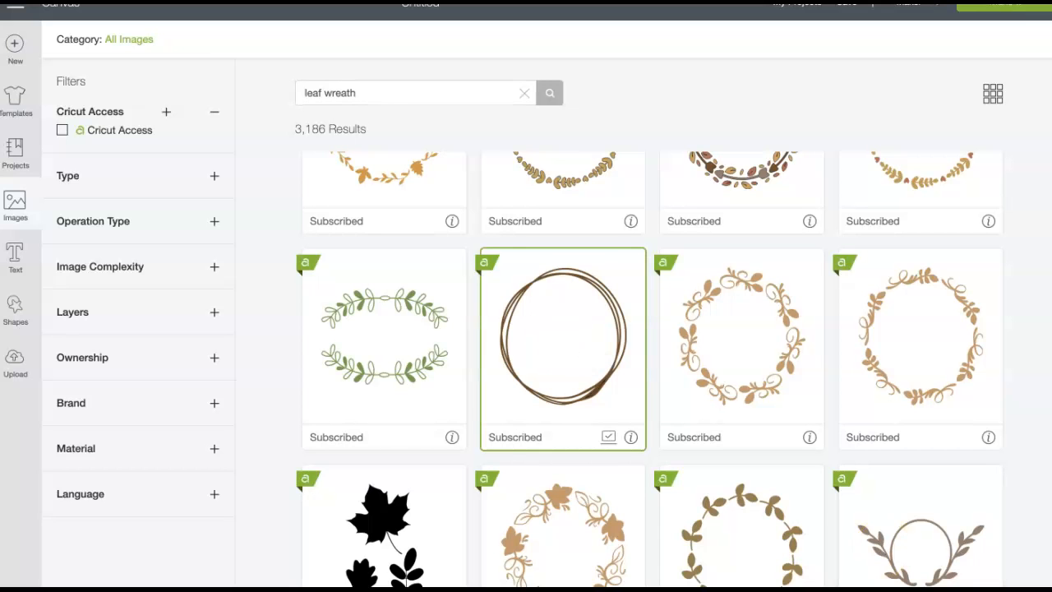
left_click(1000, 588)
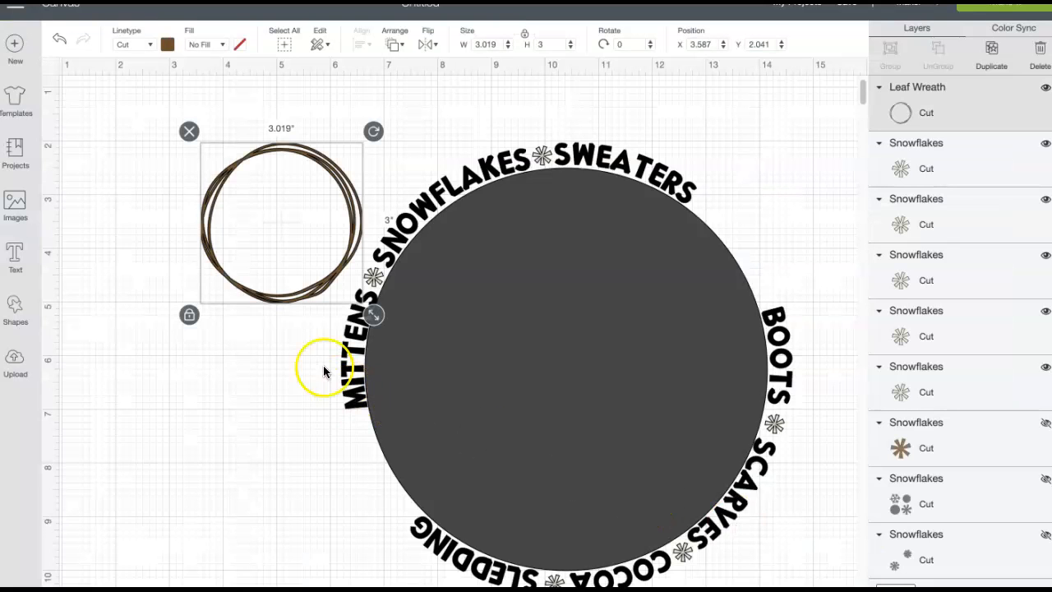
- Fit the brown wreath inside the dark circle, enlarged to about 7.381 by 7.333 inches at about X 6.754, Y 2.596
left_click_drag(263, 254, 541, 369)
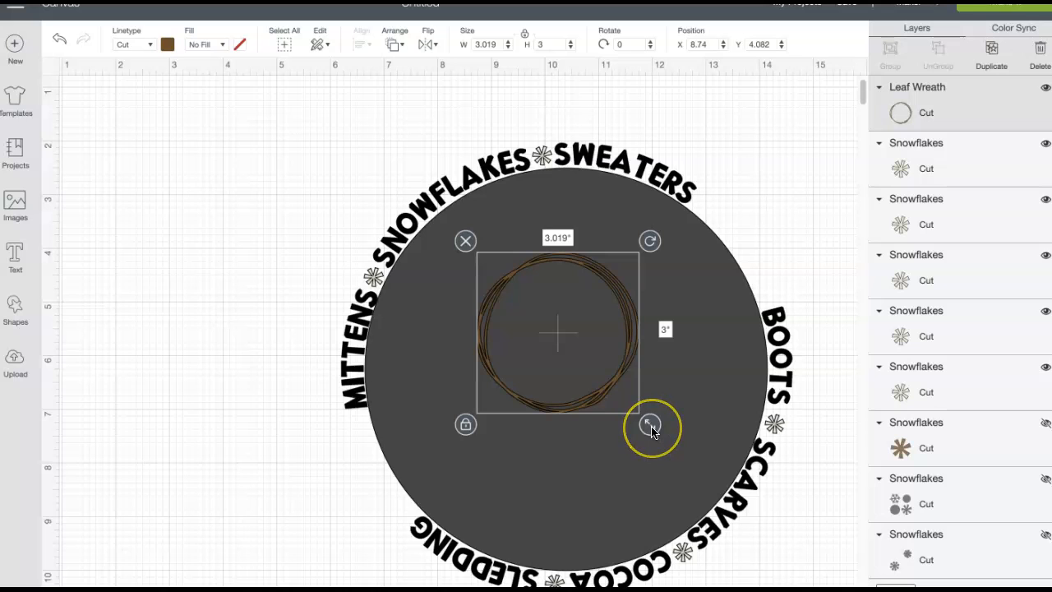
left_click_drag(650, 426, 778, 571)
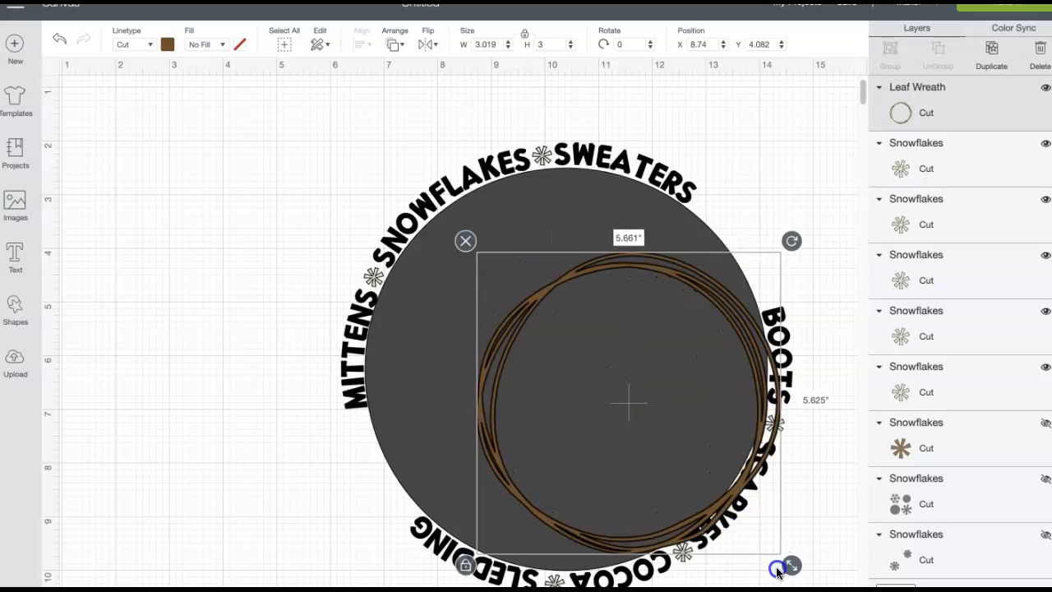
left_click_drag(627, 392, 541, 333)
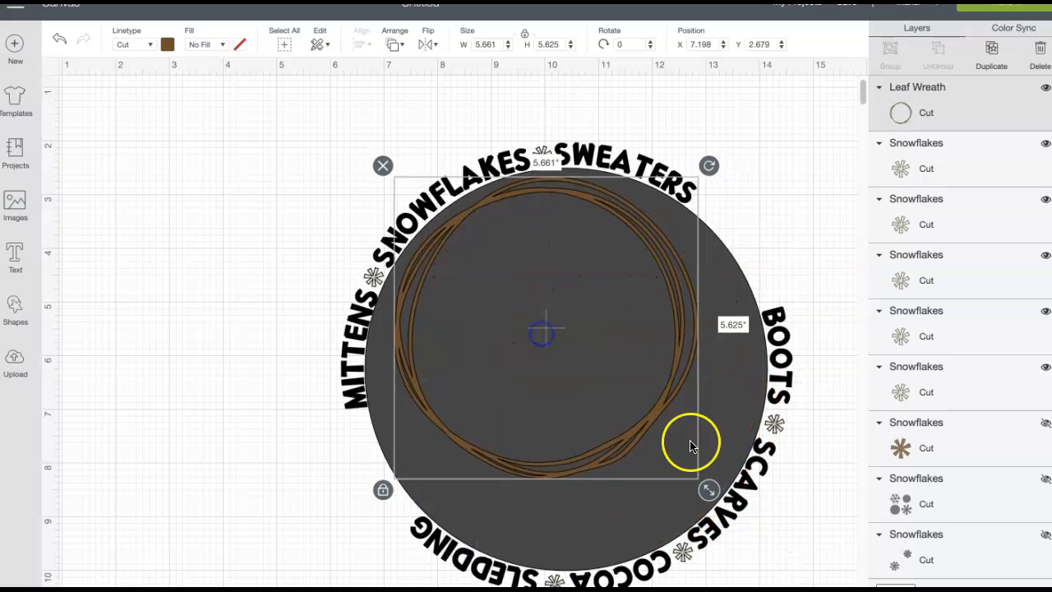
left_click_drag(709, 490, 782, 563)
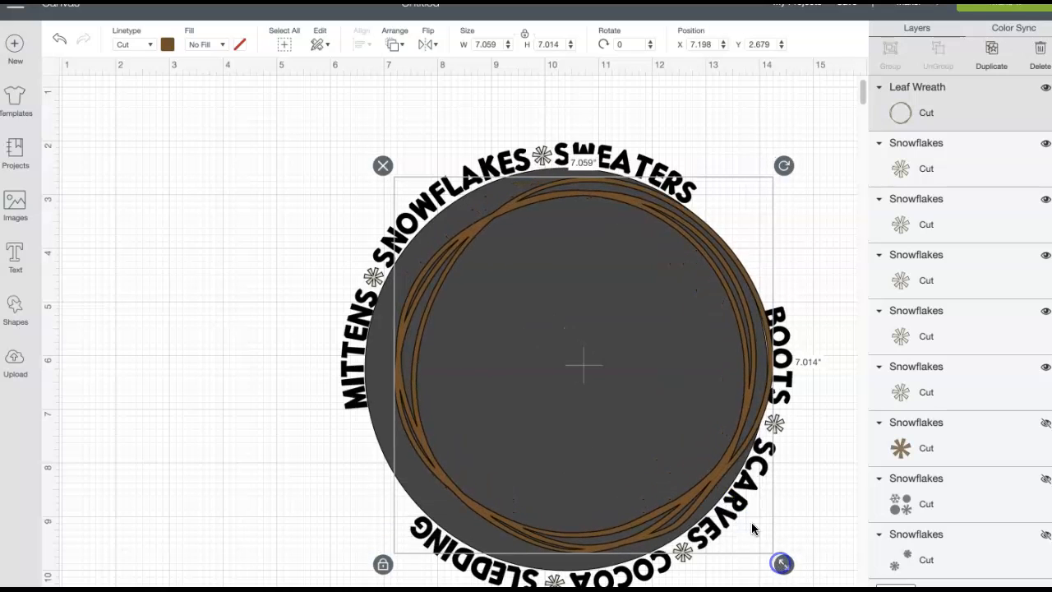
left_click_drag(622, 387, 601, 386)
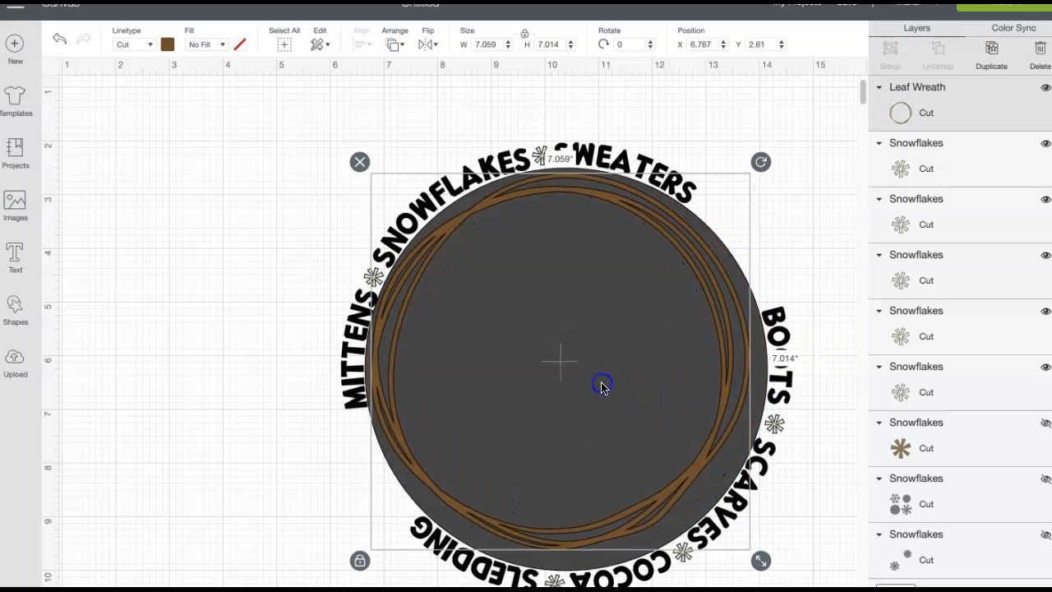
left_click_drag(762, 563, 781, 575)
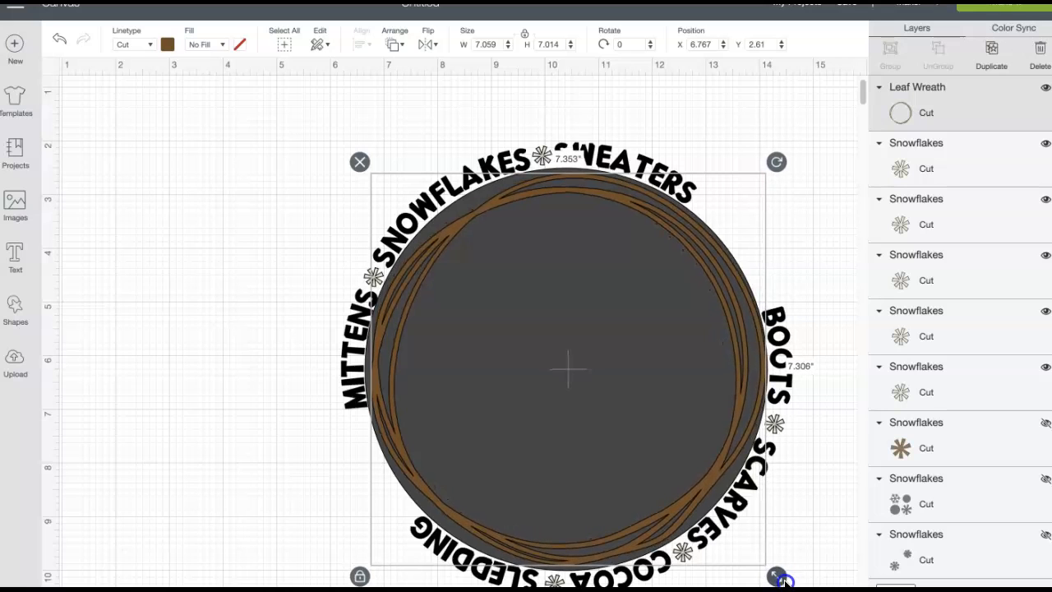
left_click_drag(733, 334, 735, 329)
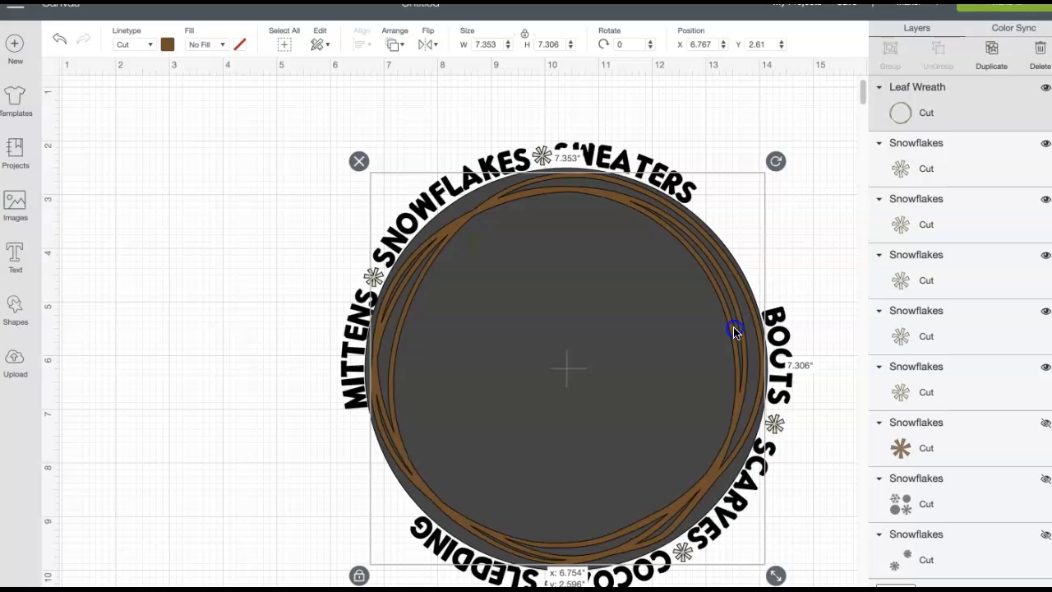
left_click_drag(773, 578, 778, 580)
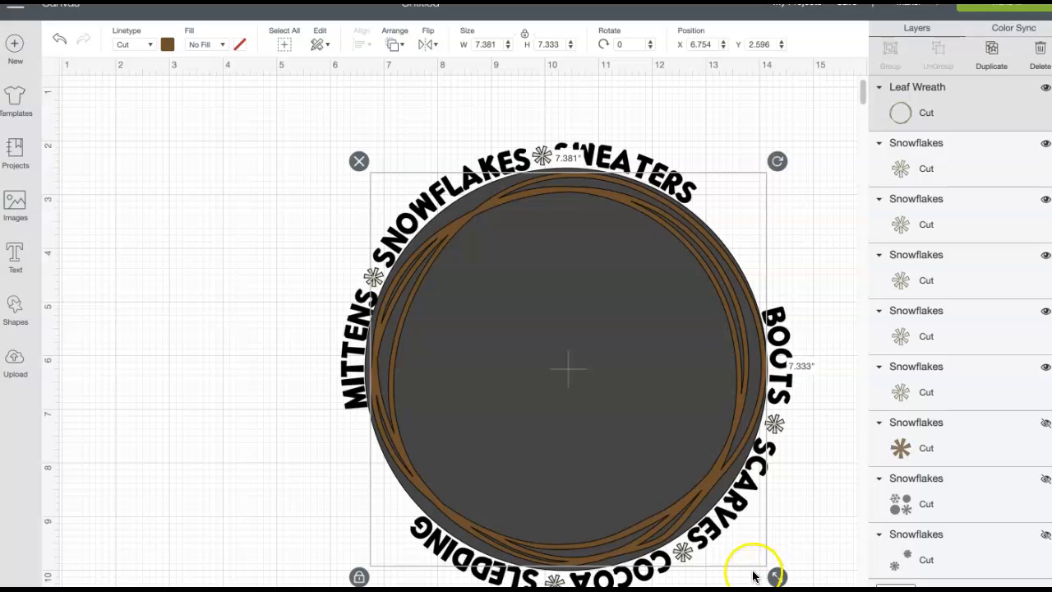
- Delete the dark 7.5-inch guide circle behind the wreath
scroll(819, 369, "right", 3)
scroll(820, 371, "right", 1)
left_click(1017, 376)
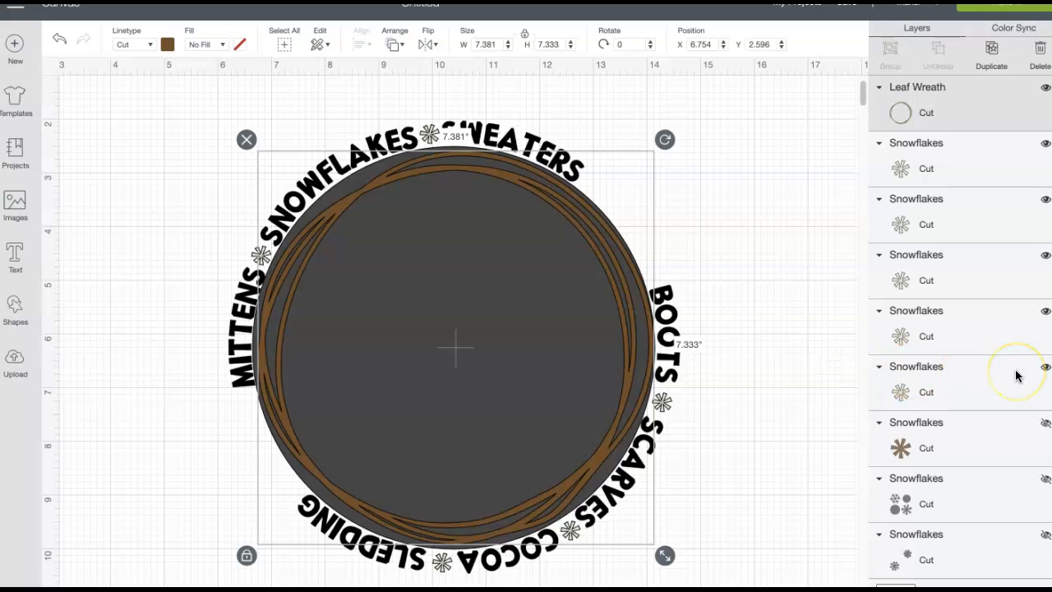
scroll(1017, 375, "down", 5)
left_click(903, 563)
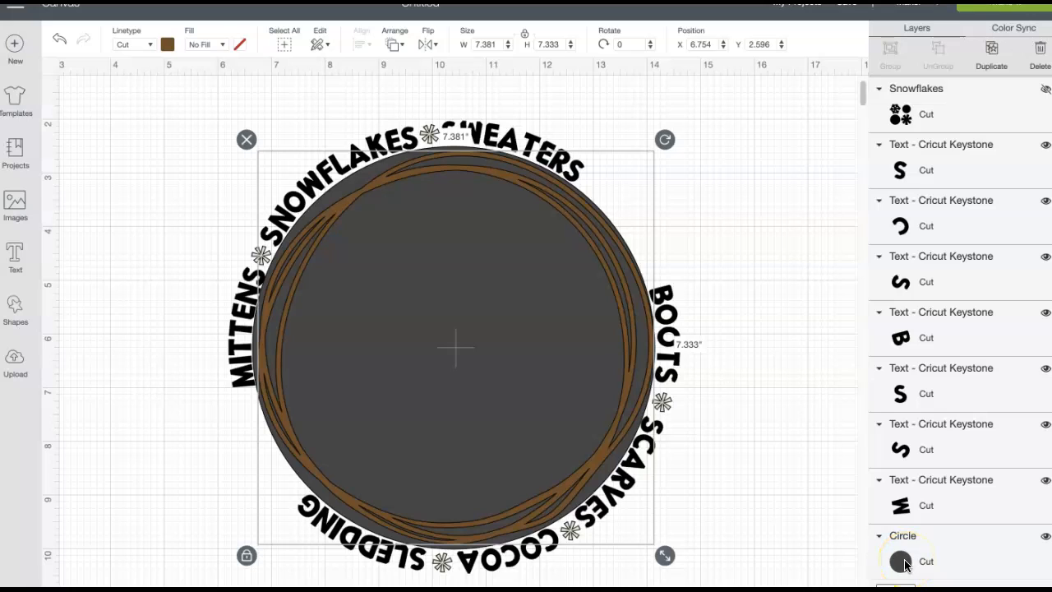
left_click(902, 562)
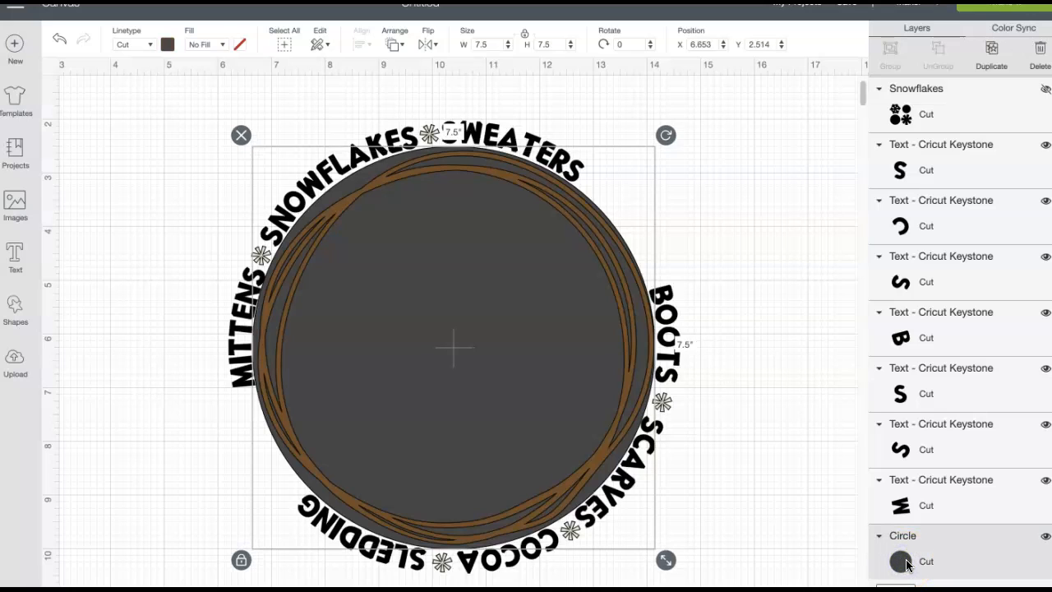
left_click(241, 135)
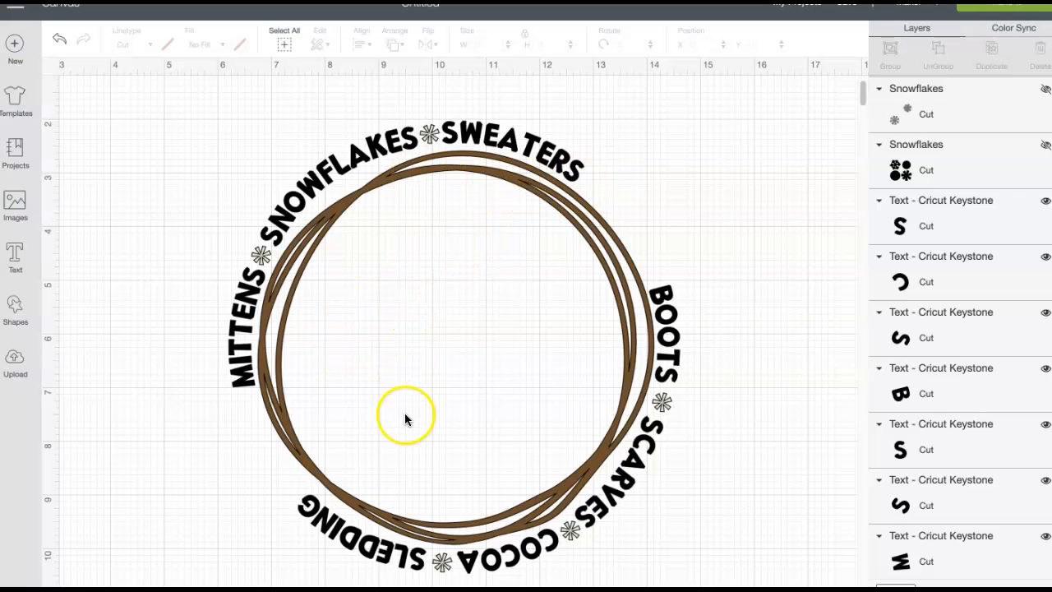
- Save the project under the name "Winter shirt"
scroll(757, 220, "left", 2)
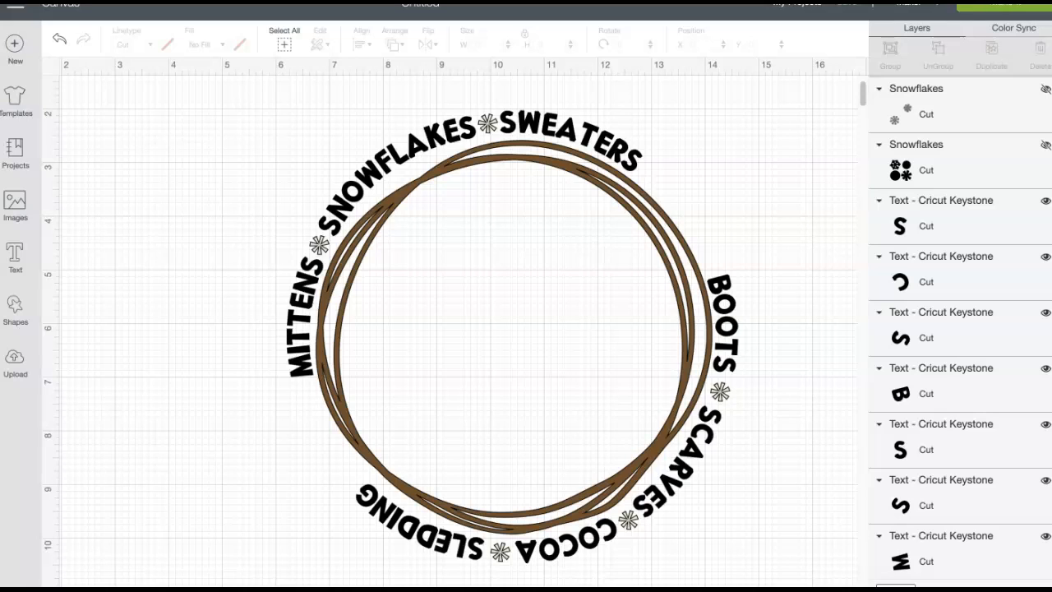
key("ctrl+s")
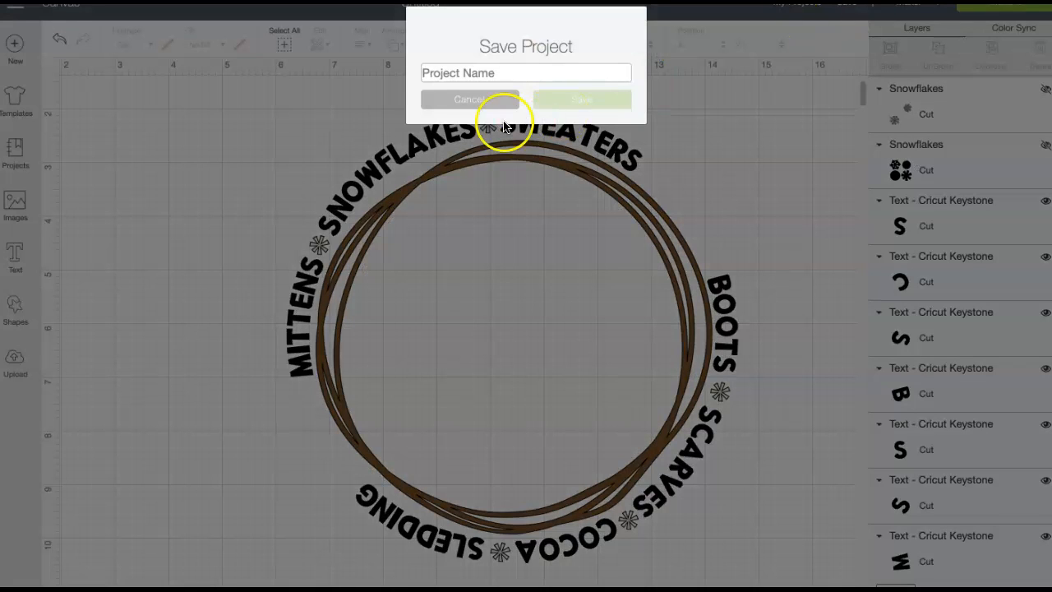
type("Winter shirt")
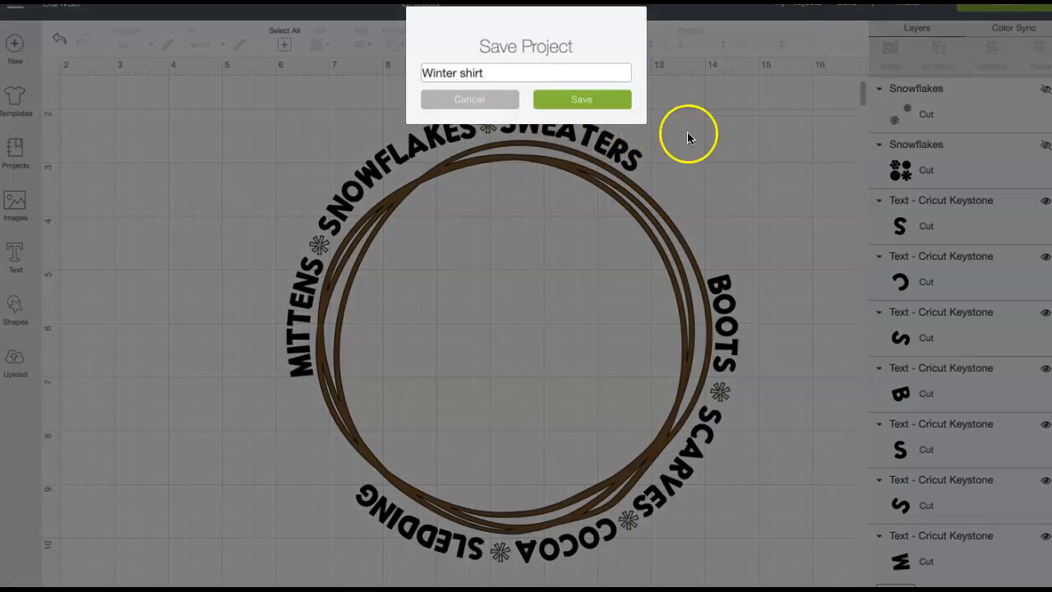
left_click(624, 102)
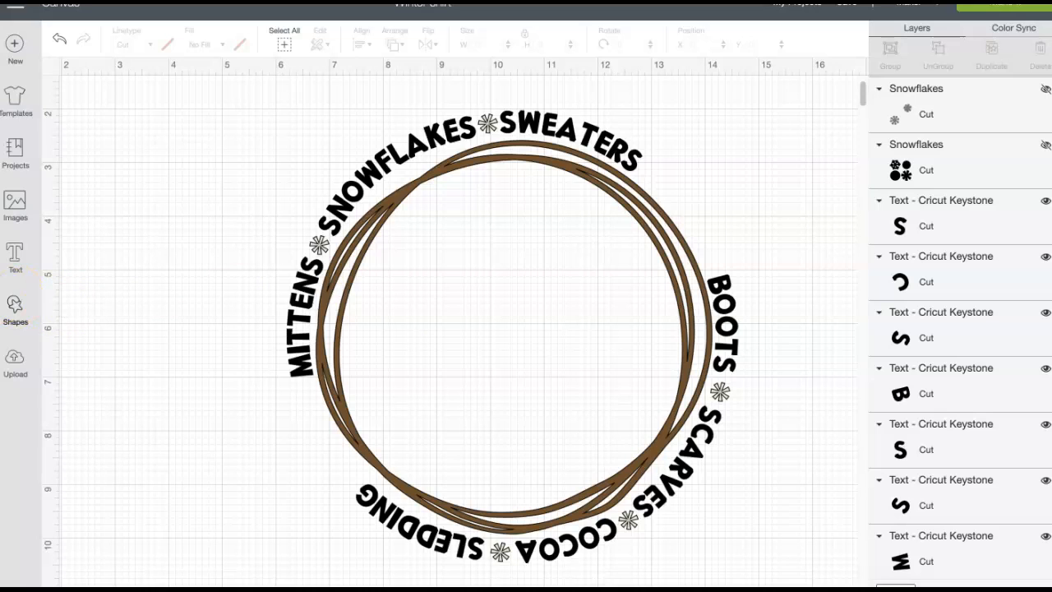
- Add the text "hello" and change its font to Mahogany Script Std Regular, found by searching the fonts for "script"
left_click(17, 257)
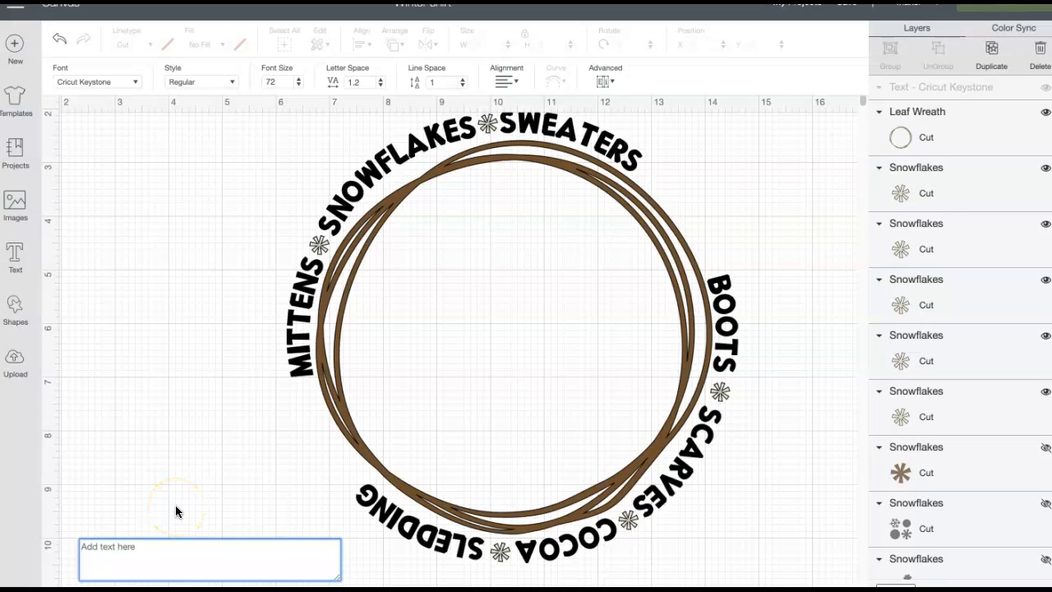
type("hello")
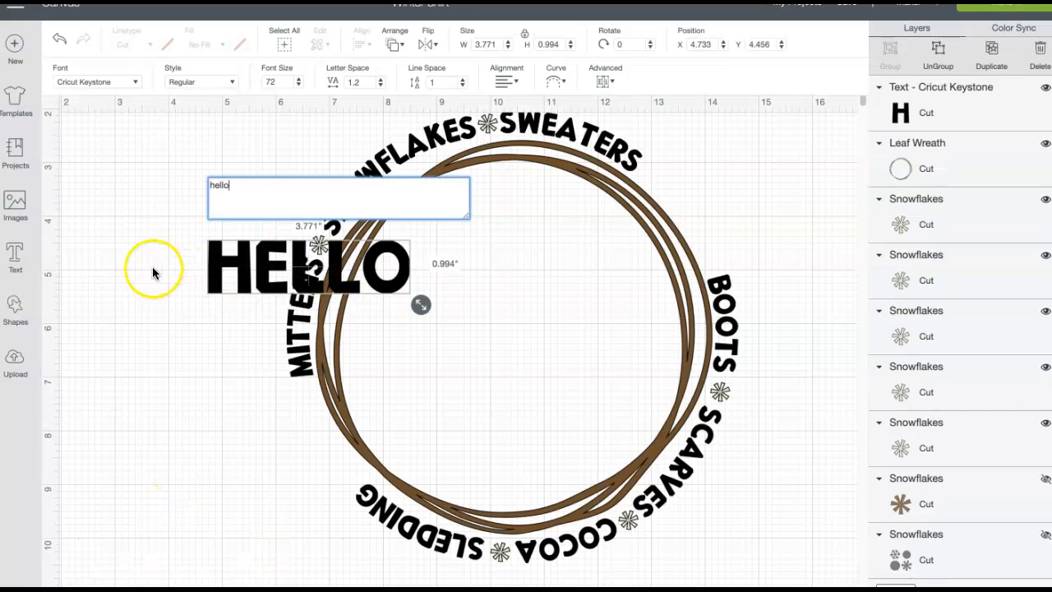
left_click(132, 82)
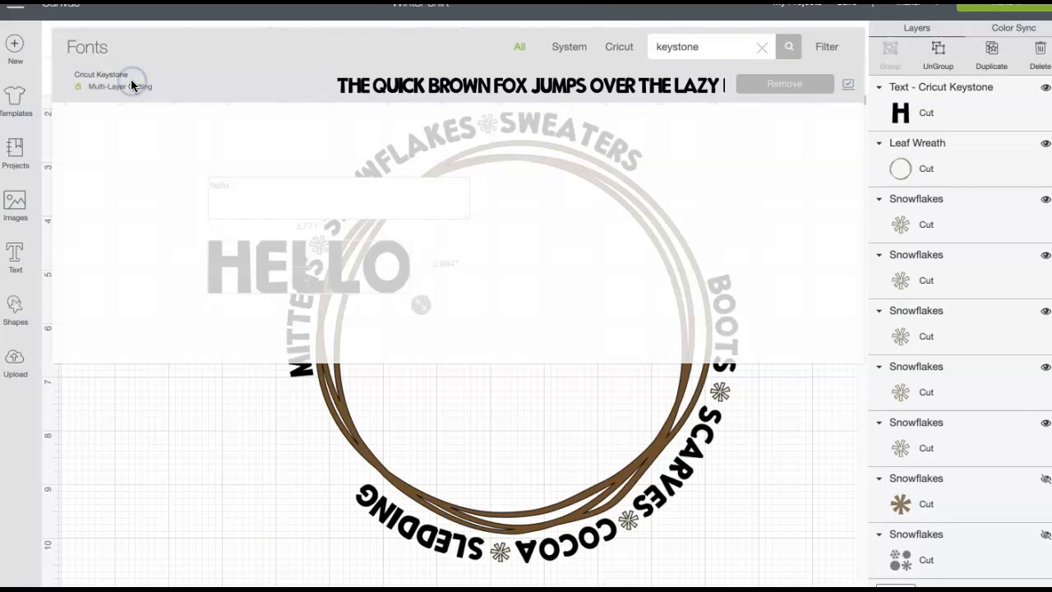
left_click(763, 50)
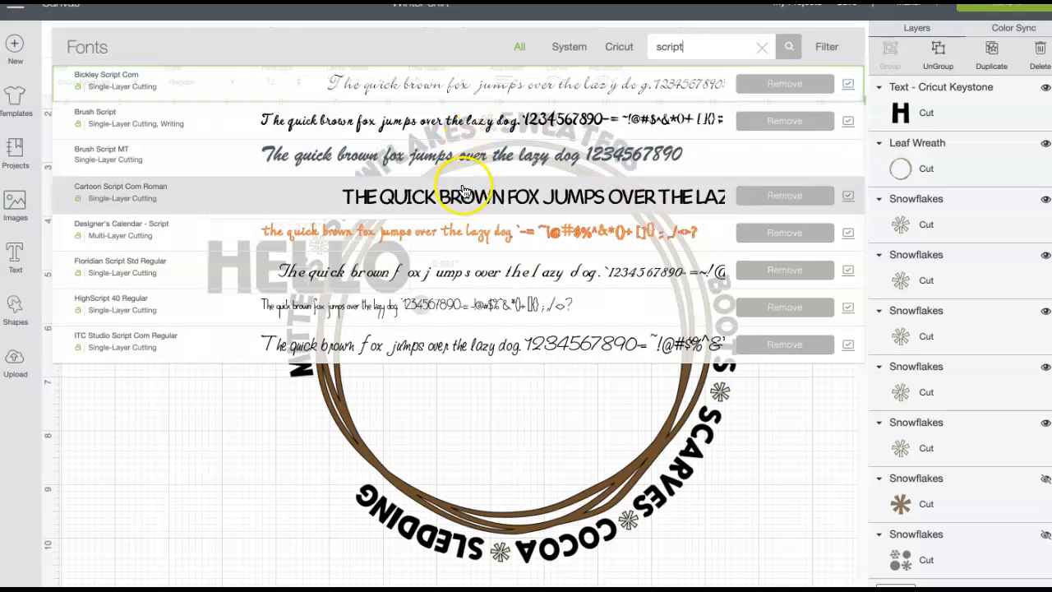
scroll(452, 249, "down", 4)
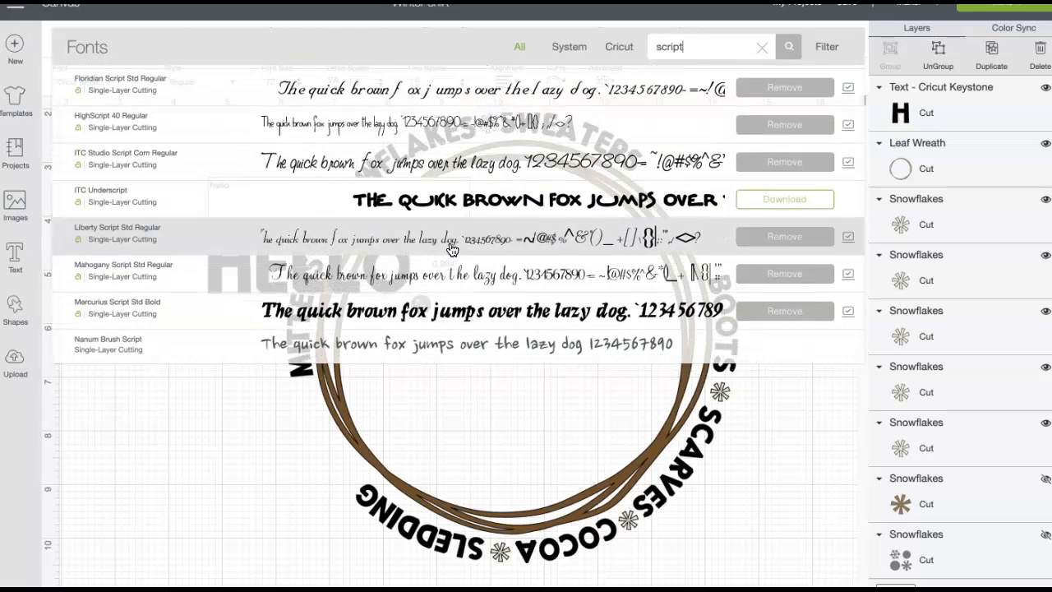
scroll(451, 246, "up", 3)
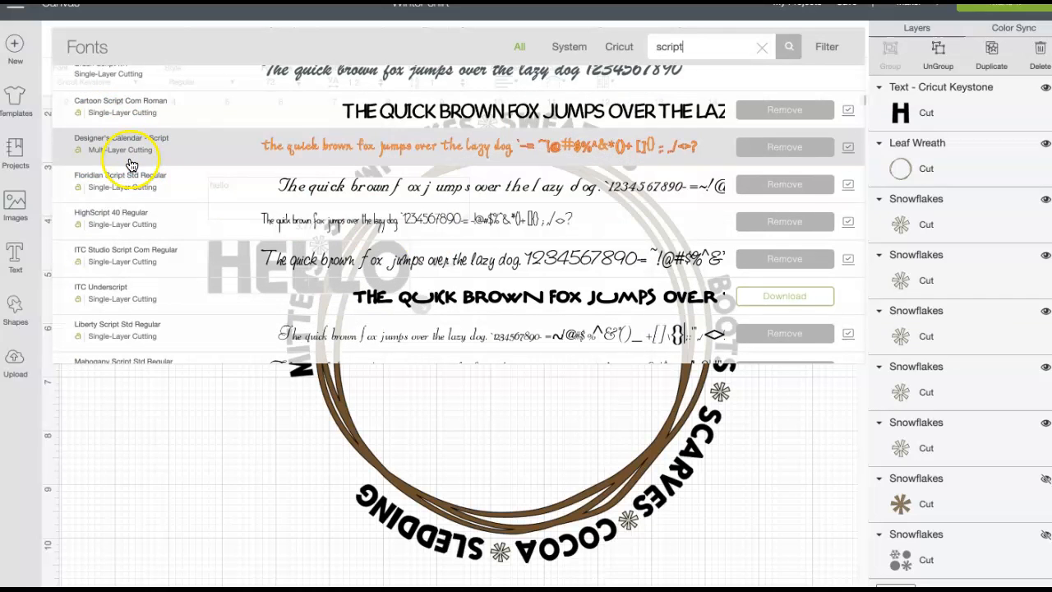
scroll(124, 220, "down", 1)
scroll(123, 220, "down", 1)
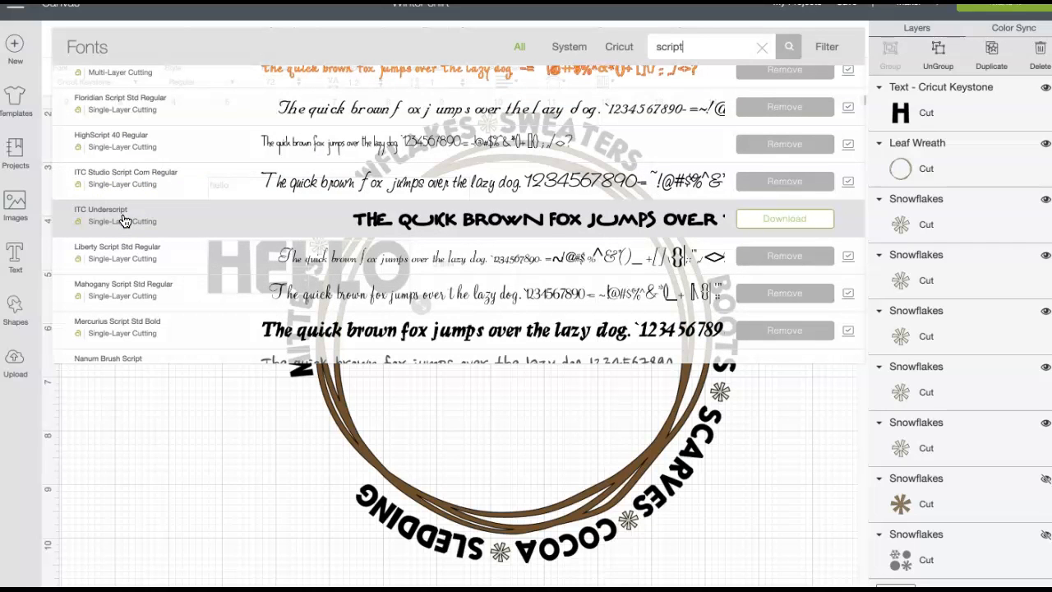
scroll(123, 220, "down", 2)
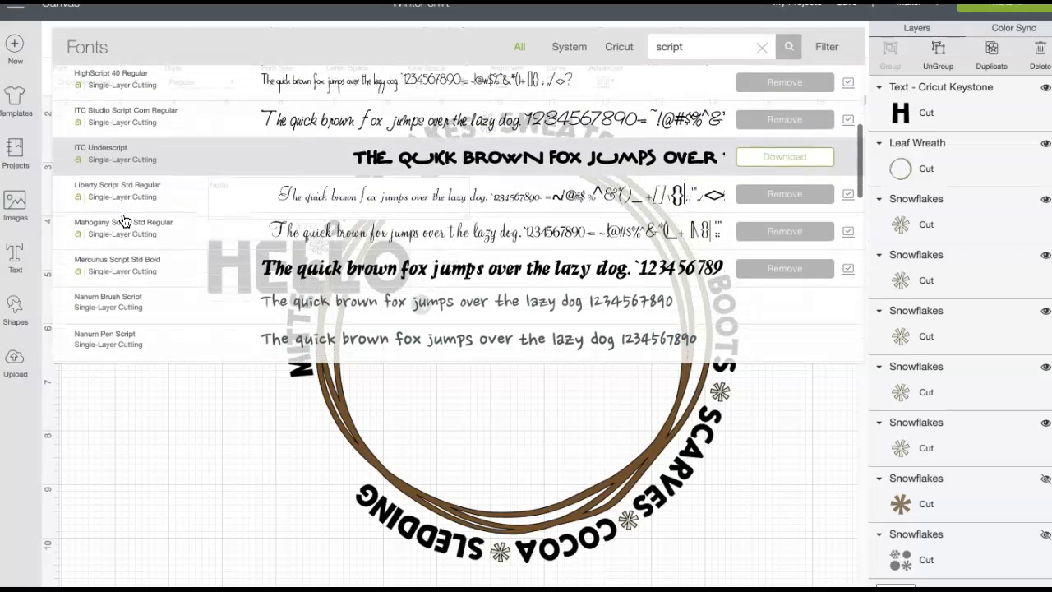
left_click(349, 230)
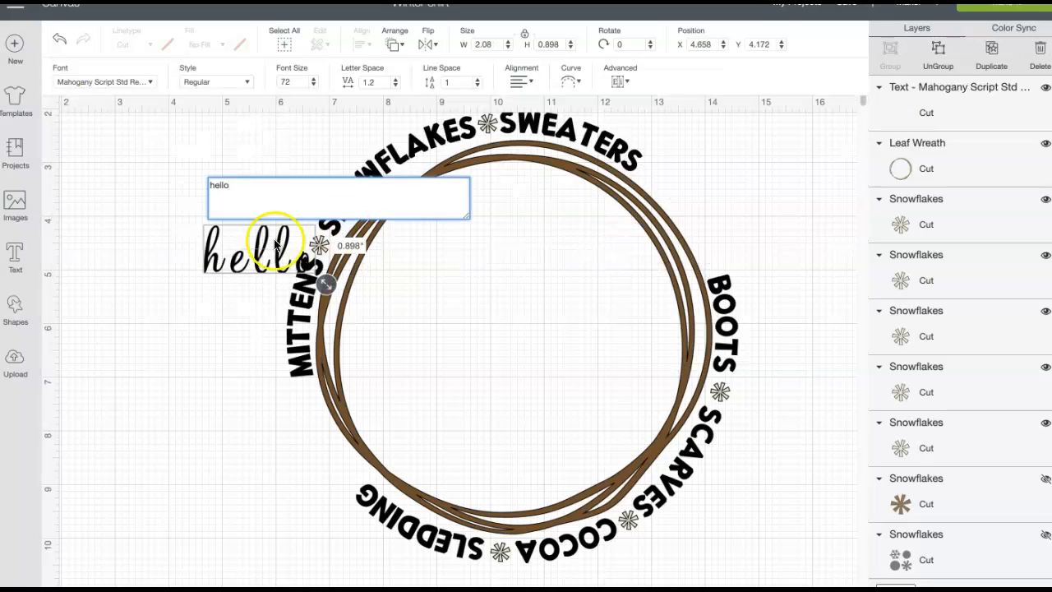
- Move "hello" to the empty area at the lower left outside the wreath and enlarge it to about 5.343 by 2.306 inches
left_click_drag(246, 267, 206, 453)
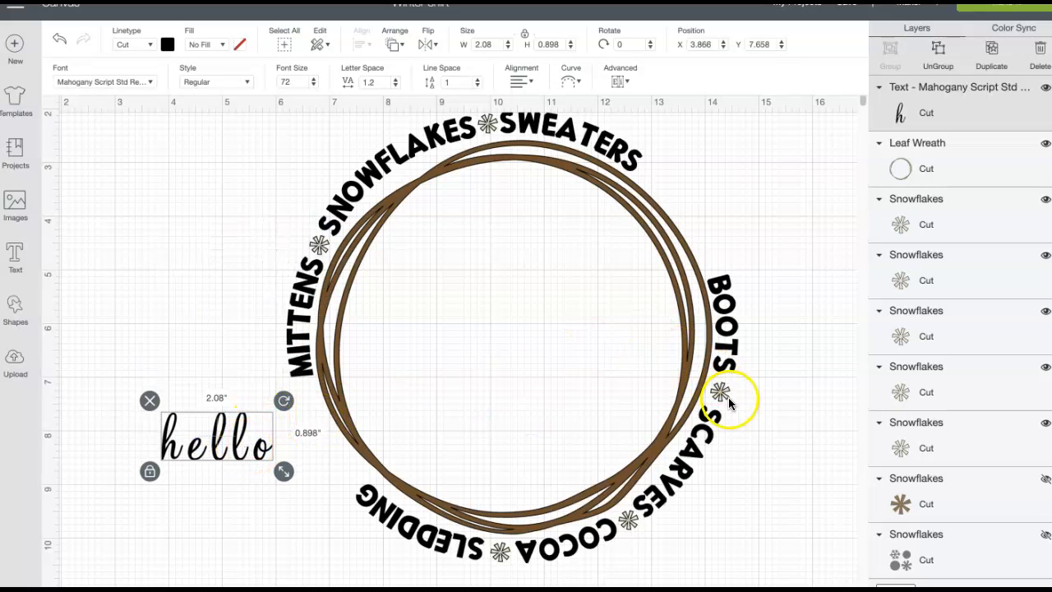
scroll(784, 465, "down", 5)
scroll(784, 465, "left", 3)
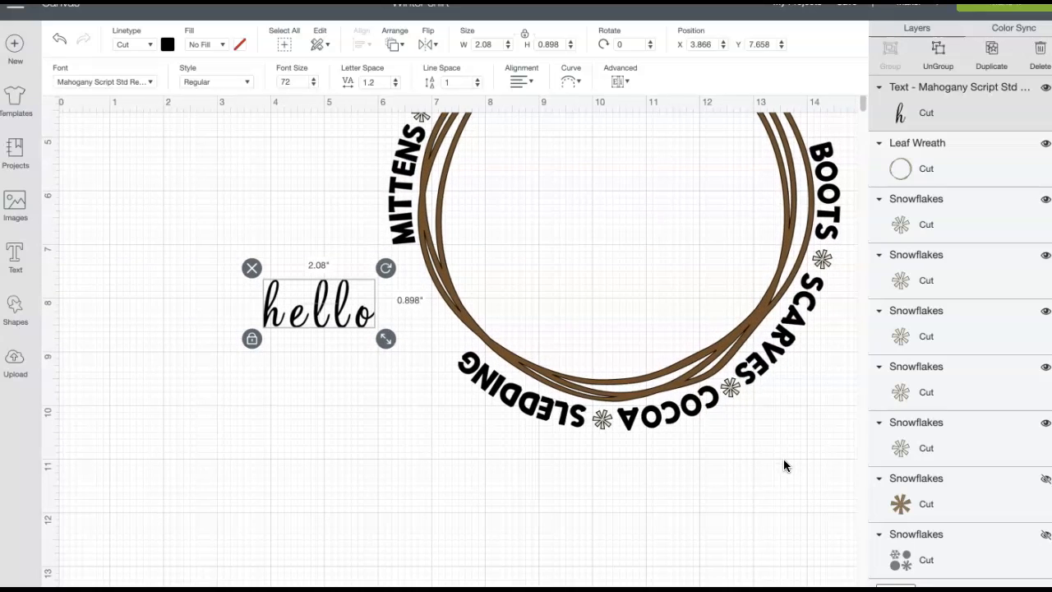
left_click_drag(314, 308, 230, 442)
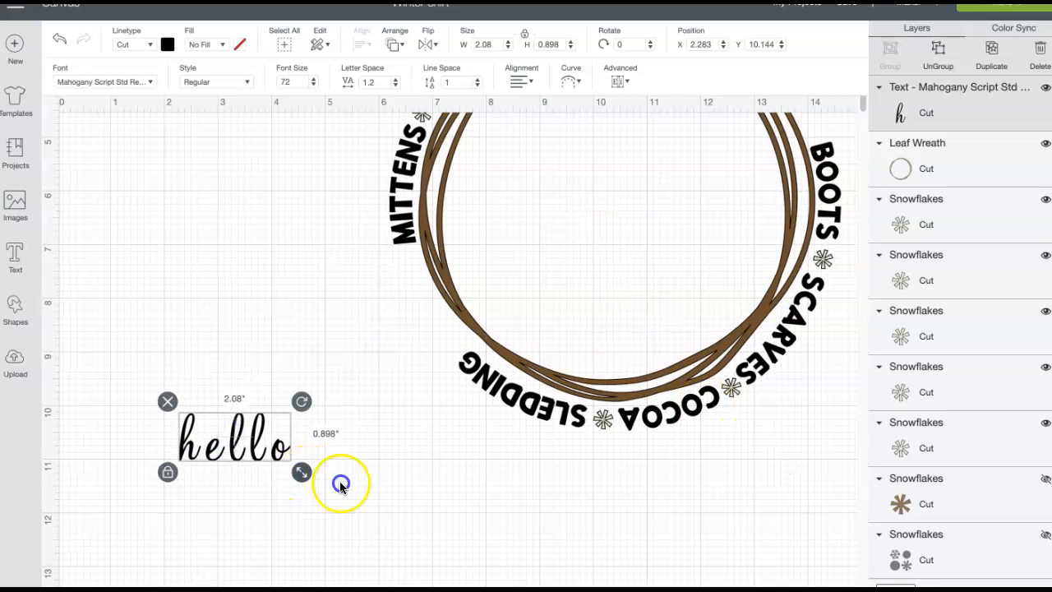
left_click_drag(302, 472, 430, 522)
left_click_drag(353, 498, 289, 477)
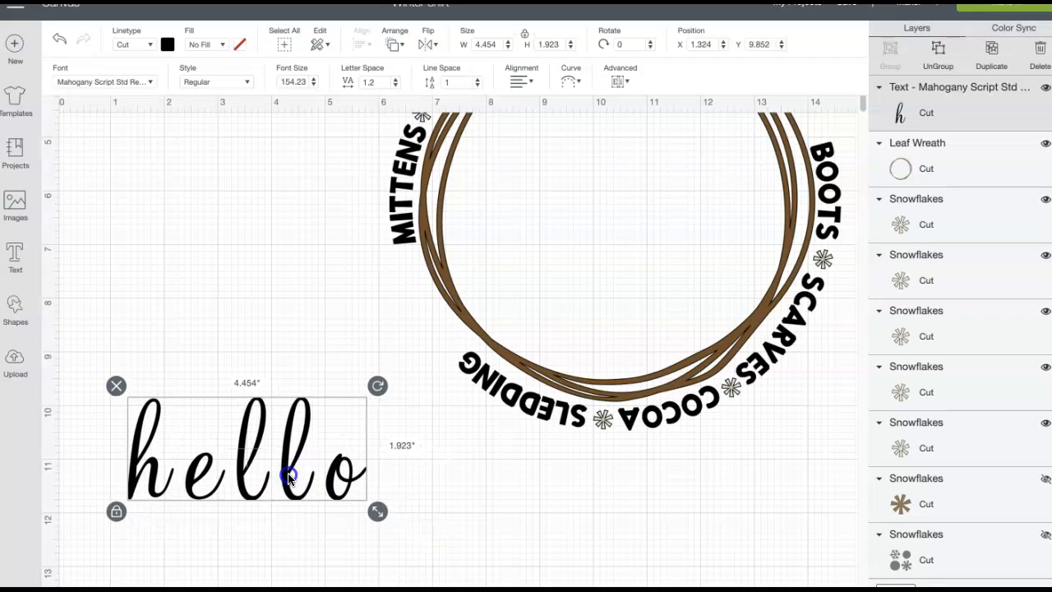
left_click_drag(381, 509, 429, 527)
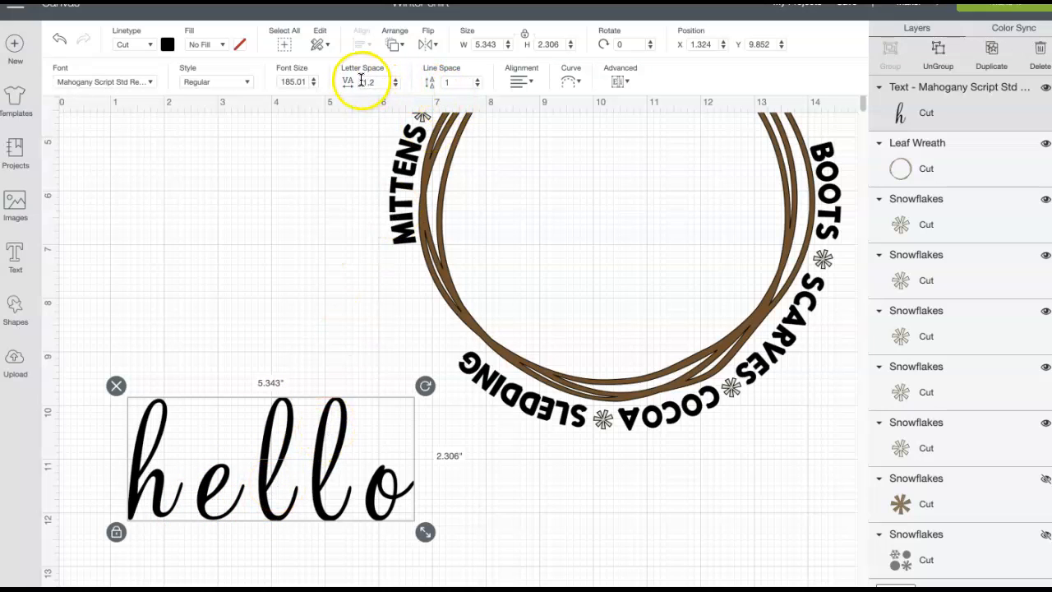
- Reduce the letter spacing of "hello" to -0.5 so the script letters join, and weld the word into one shape
left_click(396, 86)
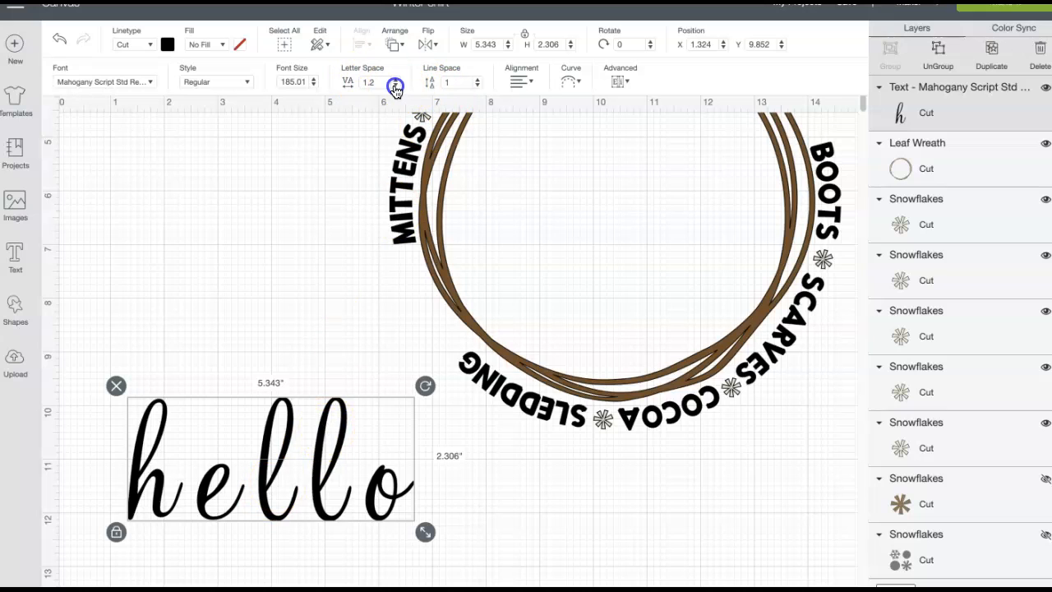
left_click(395, 87)
left_click(396, 86)
left_click(396, 86)
left_click(396, 87)
left_click(396, 86)
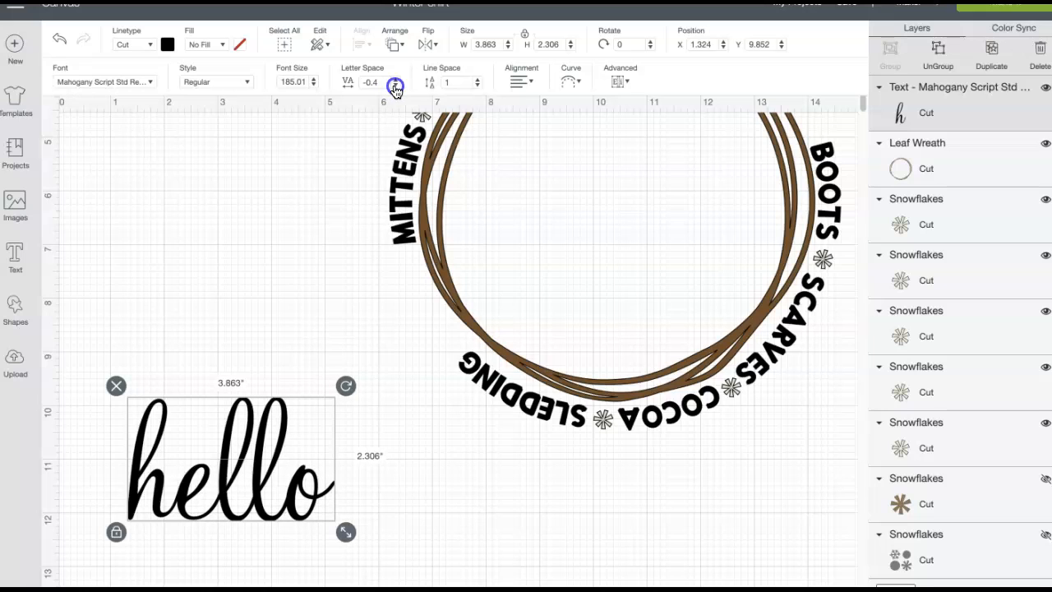
left_click(395, 86)
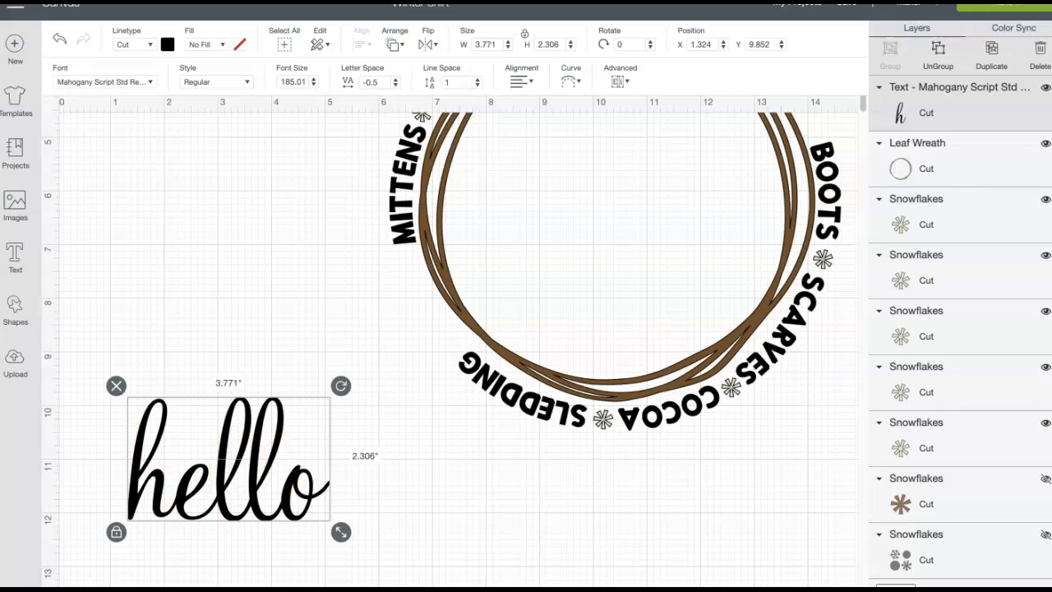
left_click(965, 590)
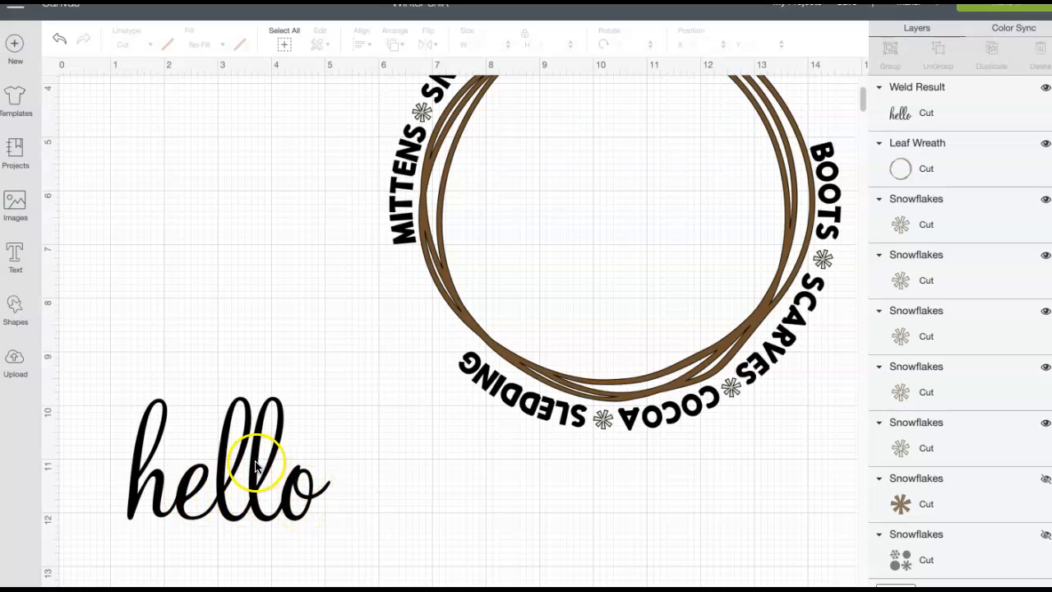
- Place the welded "hello" in the upper half of the wreath at about X 8.533, Y 3.769, enlarged to about 4.118 by 2.519 inches
scroll(267, 465, "up", 5)
left_click_drag(222, 549, 599, 255)
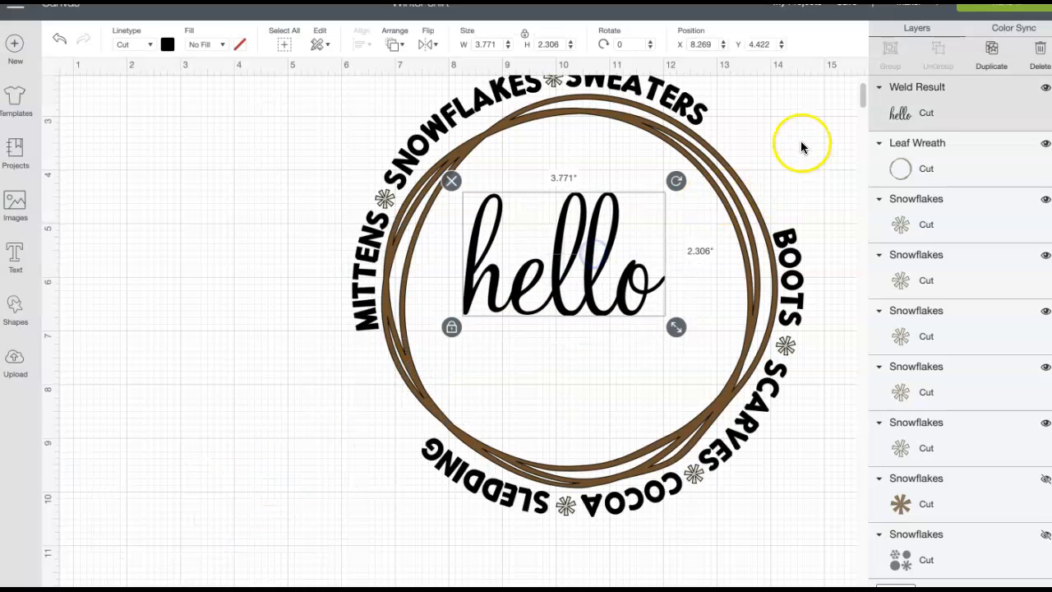
scroll(802, 147, "up", 5)
scroll(802, 147, "right", 5)
left_click_drag(520, 362, 520, 337)
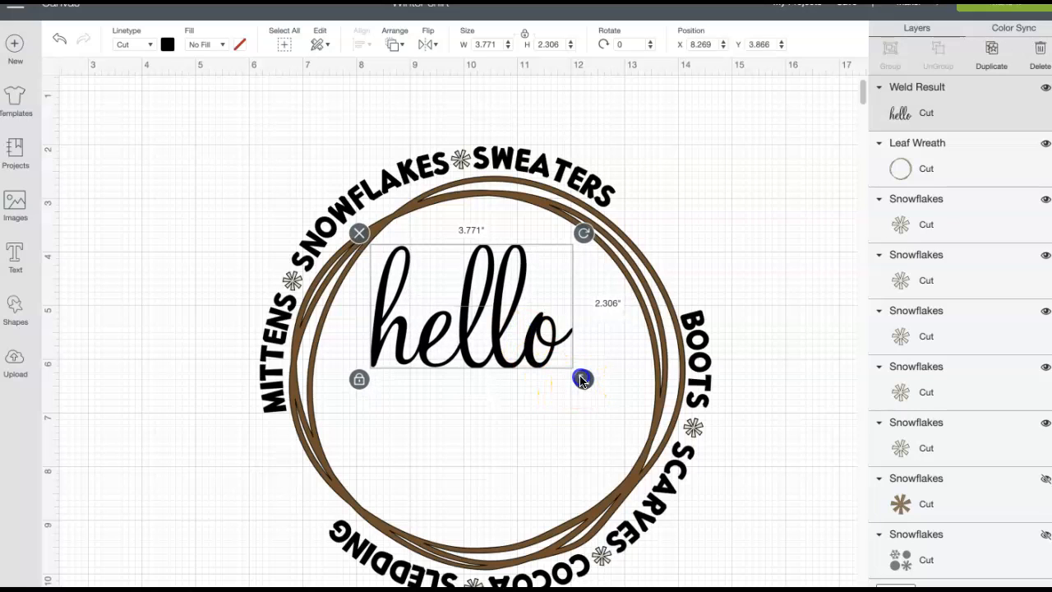
mouse_move(581, 380)
left_mouse_down()
mouse_move(624, 406)
mouse_move(602, 385)
mouse_move(551, 369)
mouse_move(566, 367)
left_mouse_up()
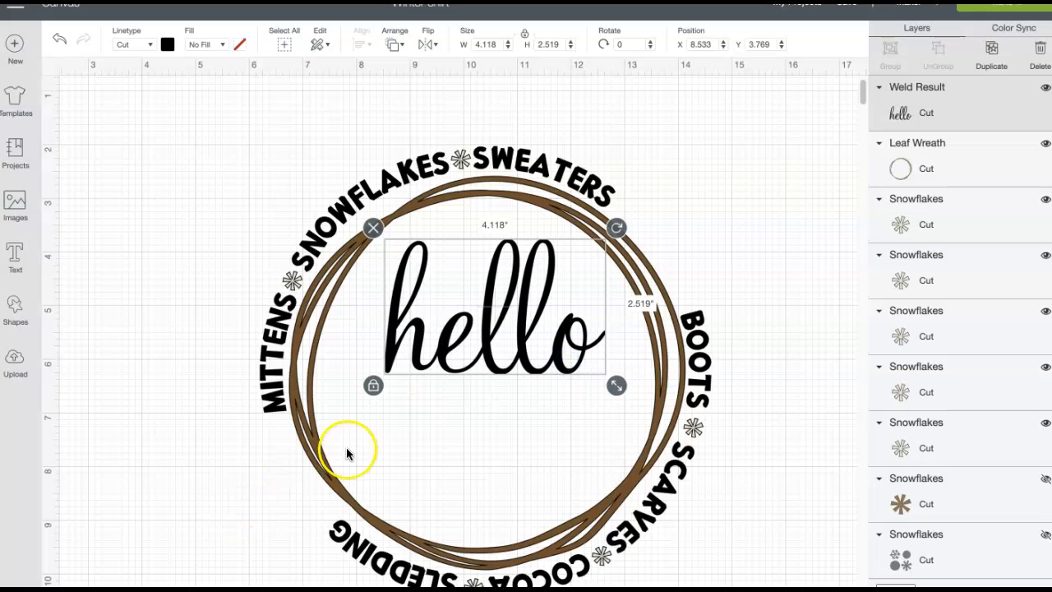
- Add a separate text reading "winter" in the Mahogany Script font
scroll(192, 477, "down", 3)
scroll(193, 477, "left", 2)
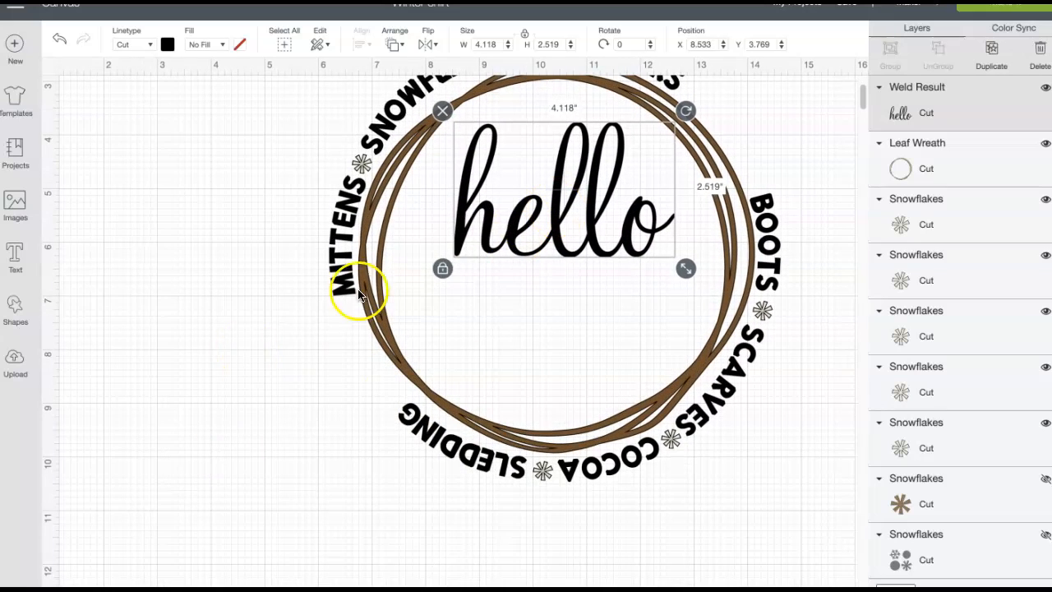
scroll(214, 378, "down", 1)
scroll(214, 377, "left", 1)
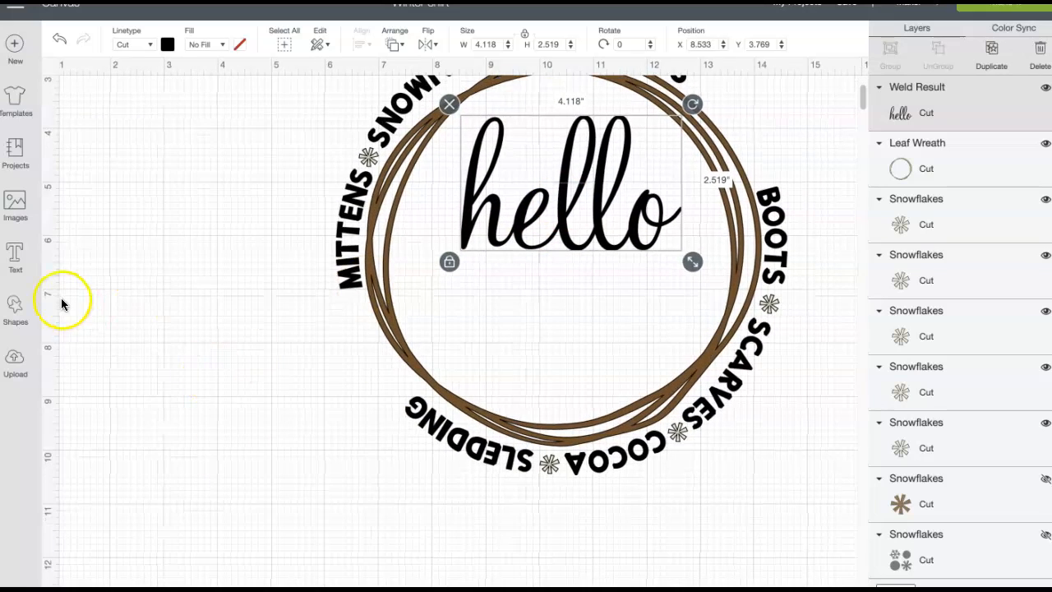
left_click(17, 270)
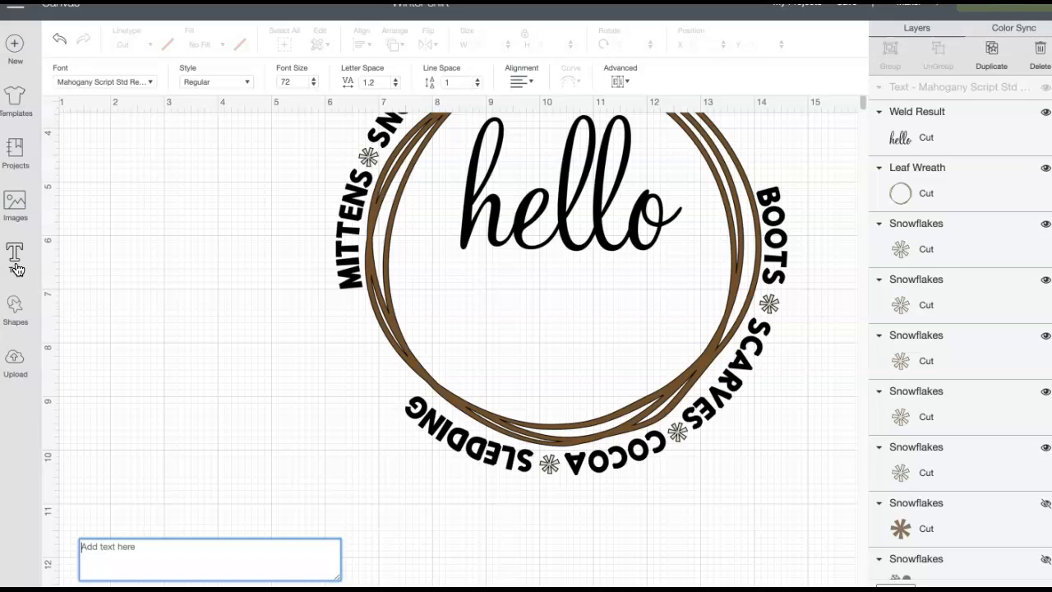
type("wint")
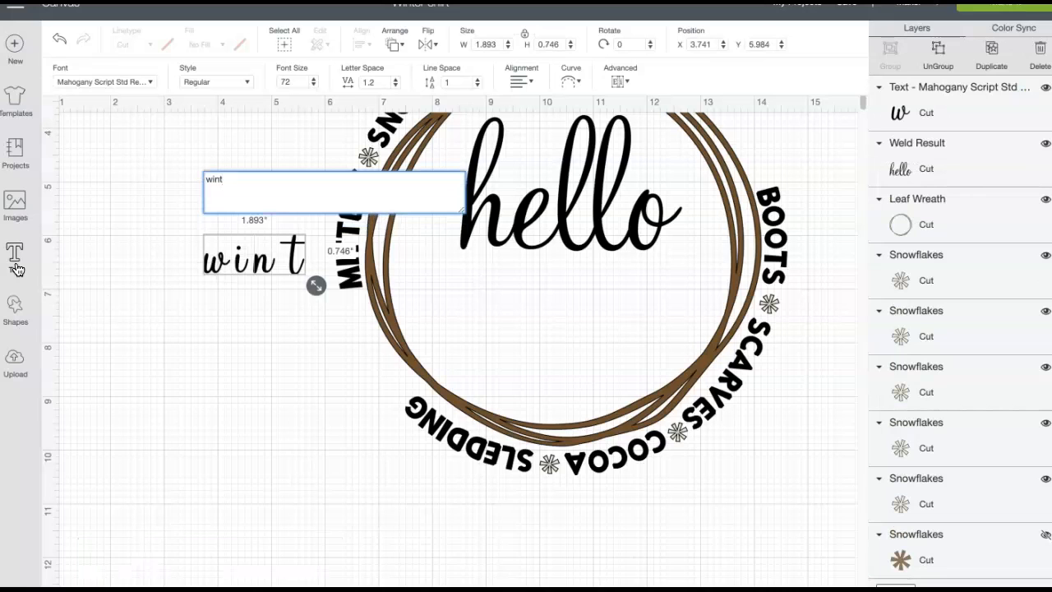
type("er")
- Enlarge "winter" to about 6.076 by 1.699 inches and place it below the wreath at about X 1.922, Y 10.901
left_click_drag(271, 257, 247, 477)
left_click_drag(336, 509, 380, 561)
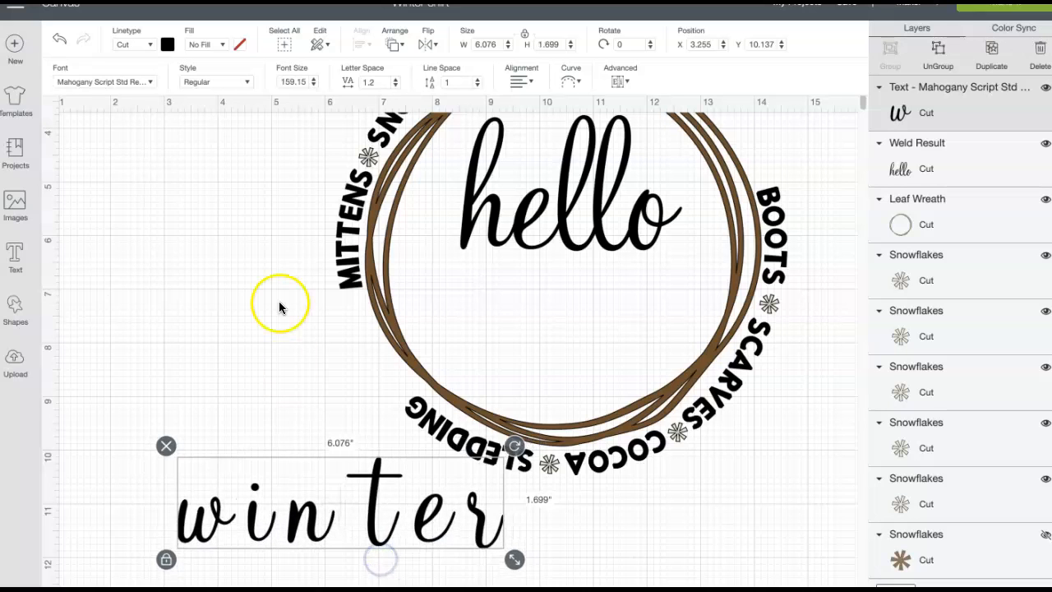
scroll(281, 307, "down", 2)
left_click_drag(337, 456, 266, 482)
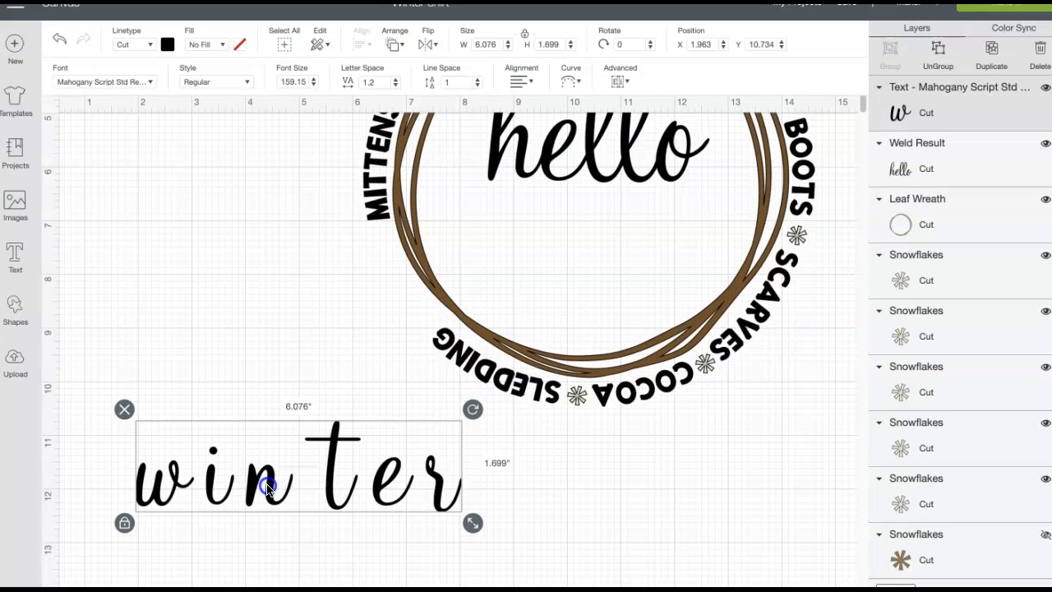
left_click_drag(395, 500, 392, 509)
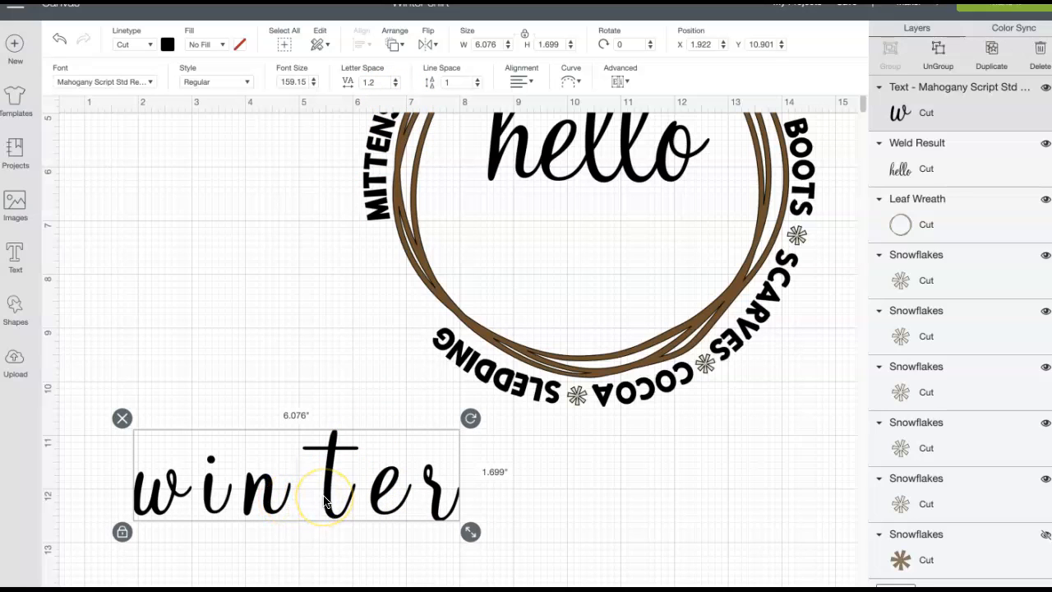
- Tighten the letter spacing of "winter" to -0.7
left_click(394, 85)
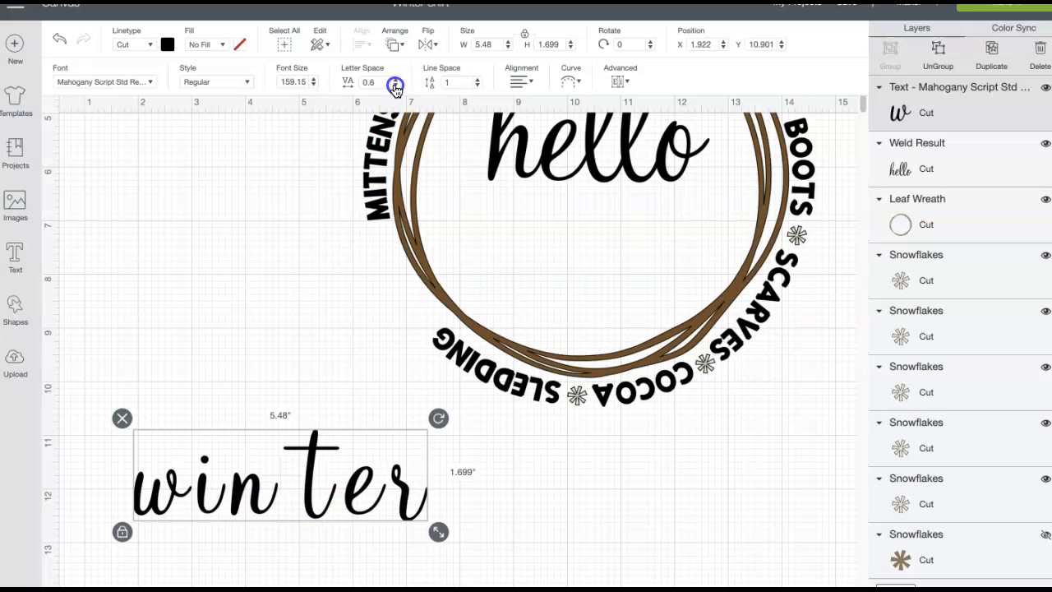
left_click(395, 86)
left_click(394, 85)
left_click(395, 86)
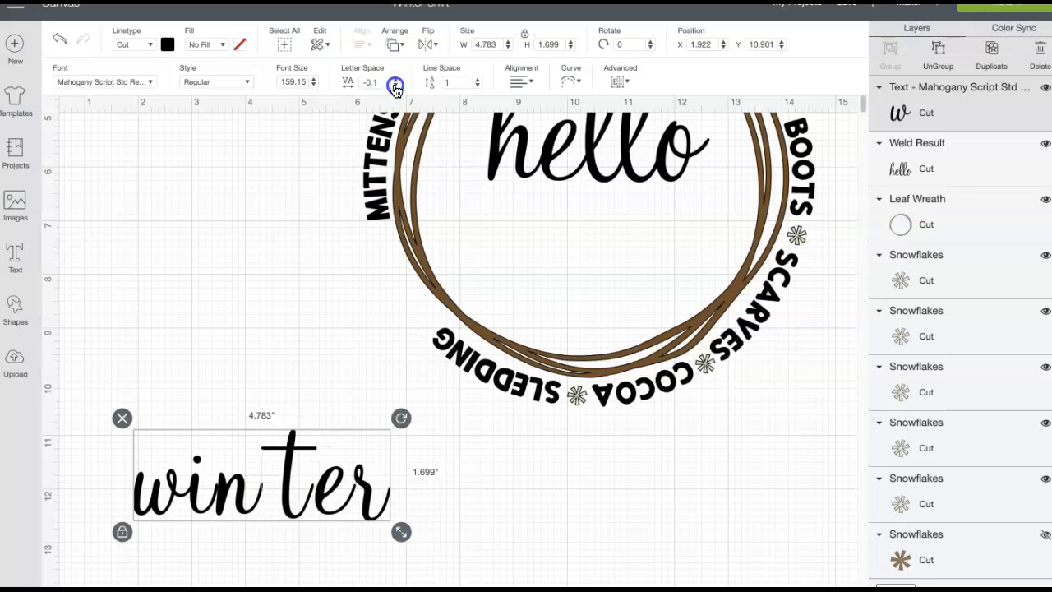
left_click(395, 86)
left_click(394, 85)
left_click(395, 86)
left_click(394, 86)
left_click(395, 86)
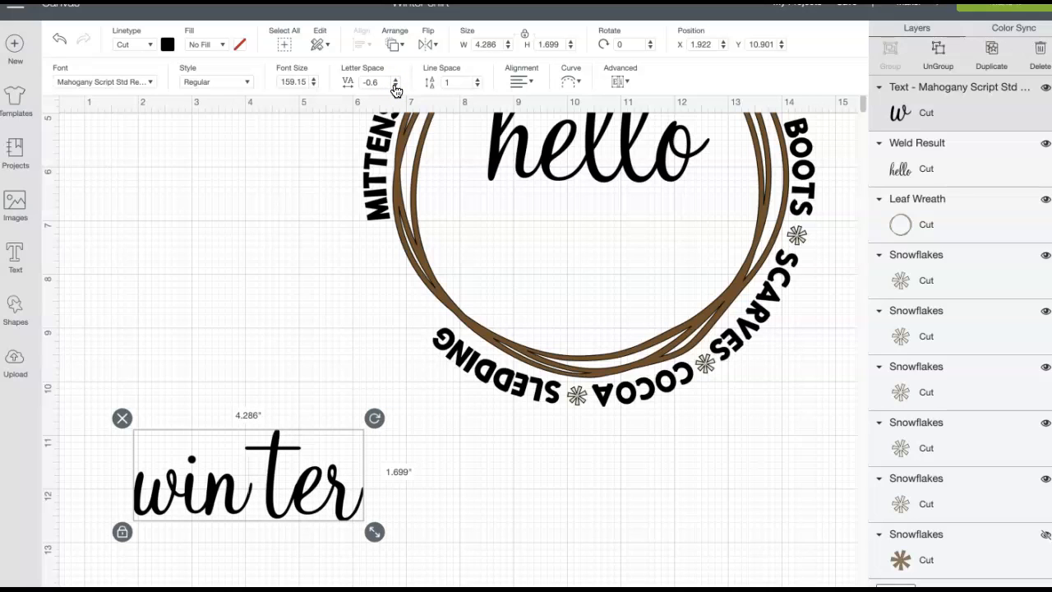
left_click(395, 86)
left_click(395, 85)
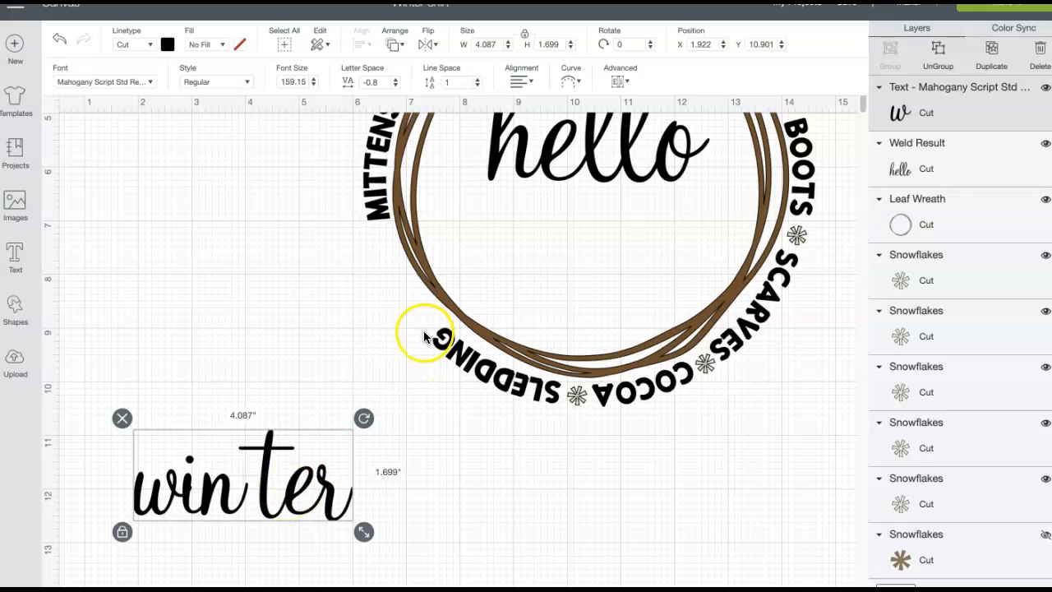
left_click(396, 82)
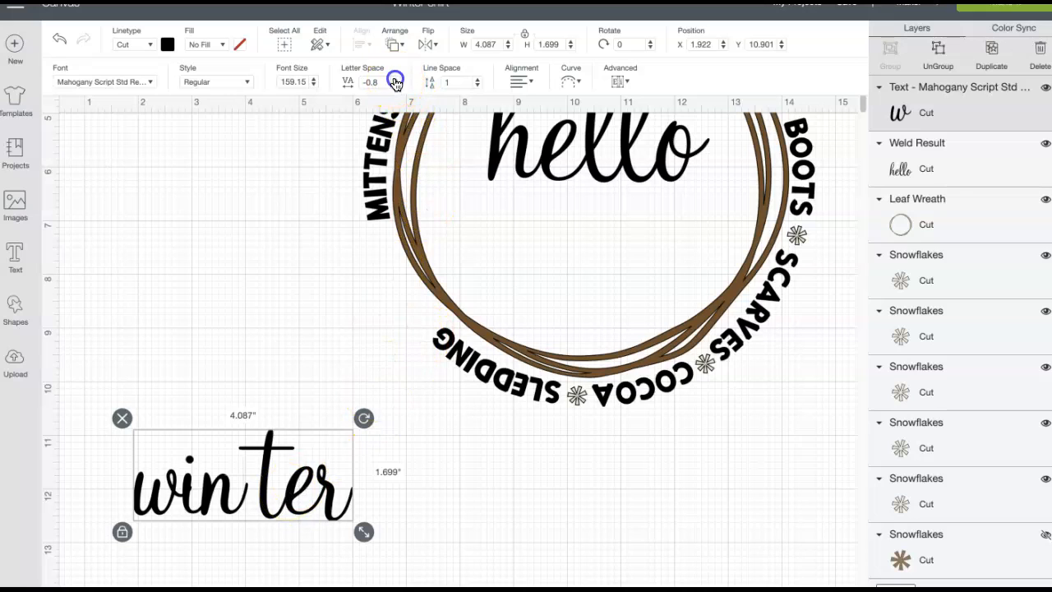
- Ungroup the letters of "winter" and shift the "t", "e" and "r" closer so that all the script letters connect
left_click(941, 51)
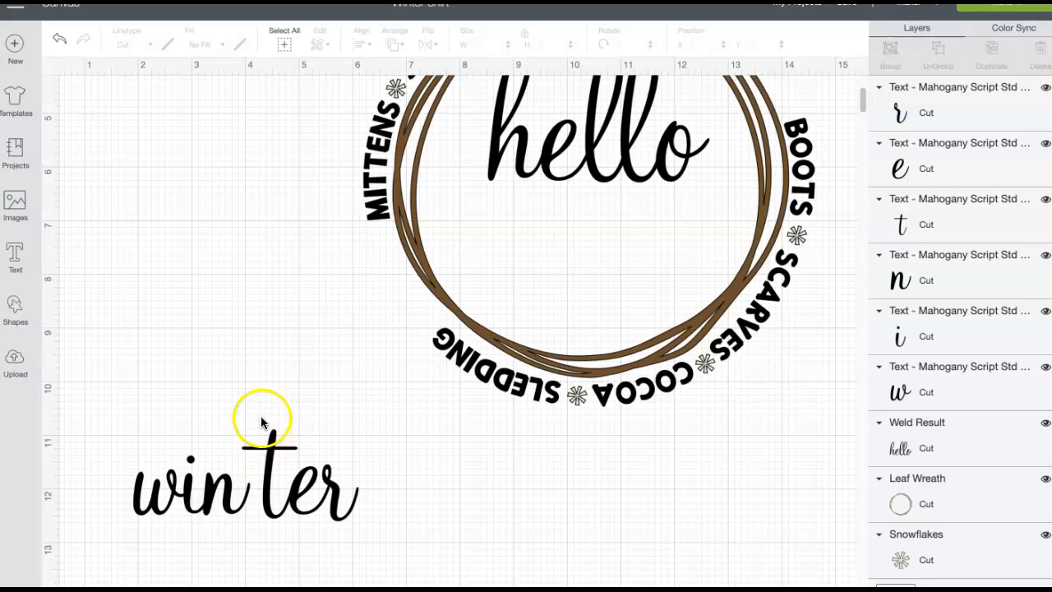
mouse_move(254, 426)
left_mouse_down()
mouse_move(297, 429)
mouse_move(237, 425)
left_mouse_up()
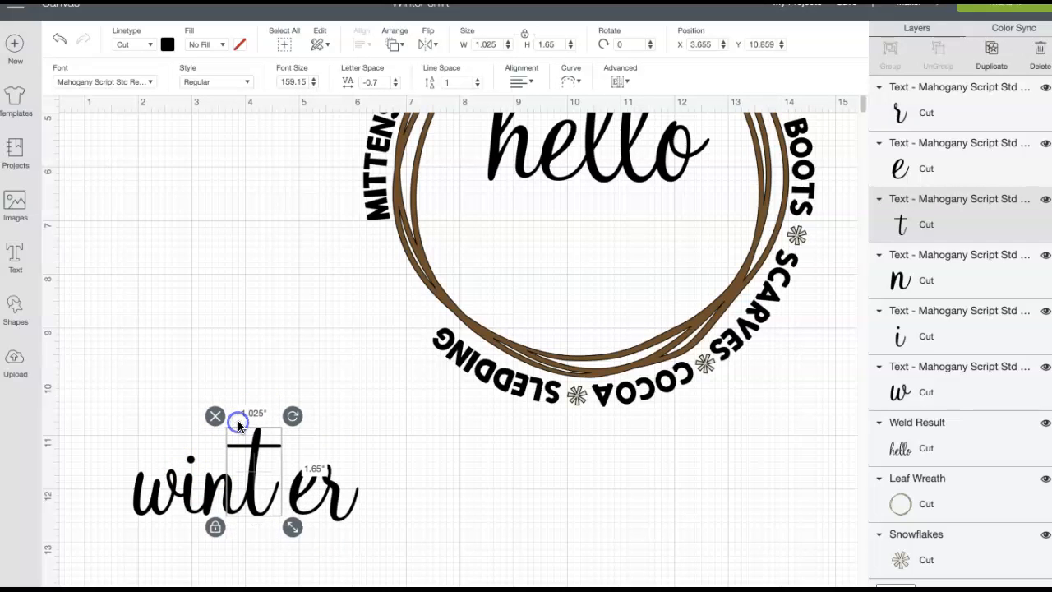
left_click(284, 483)
left_click_drag(284, 483, 280, 484)
left_click_drag(336, 498, 323, 503)
left_click(187, 520)
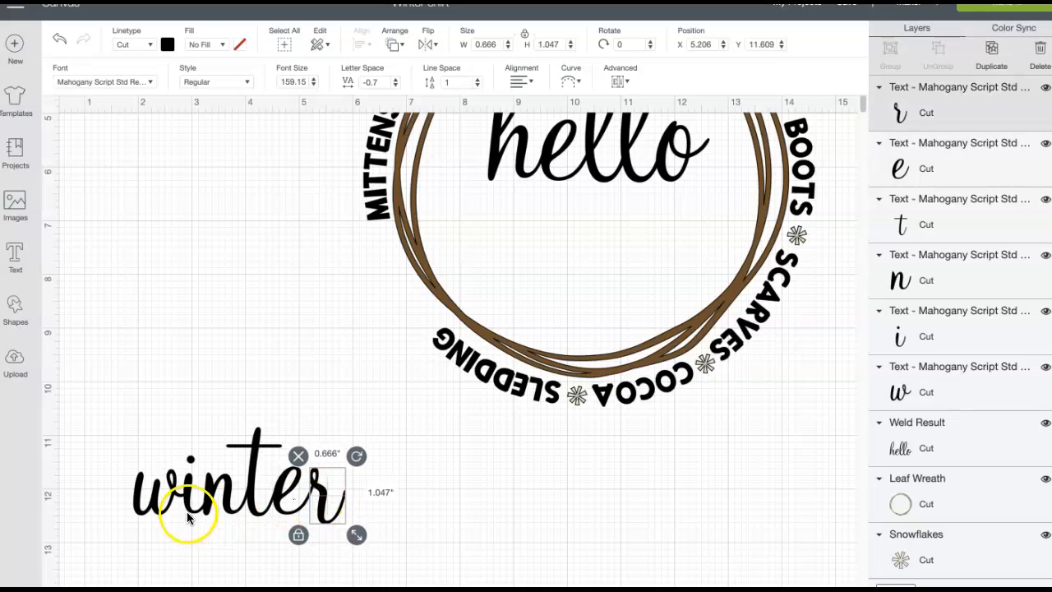
- Stretch the "w" of "winter" with unlocked proportions to about 1.202 by 1.318 inches and place it at about X 1.727, Y 11.297
left_click_drag(157, 503, 156, 501)
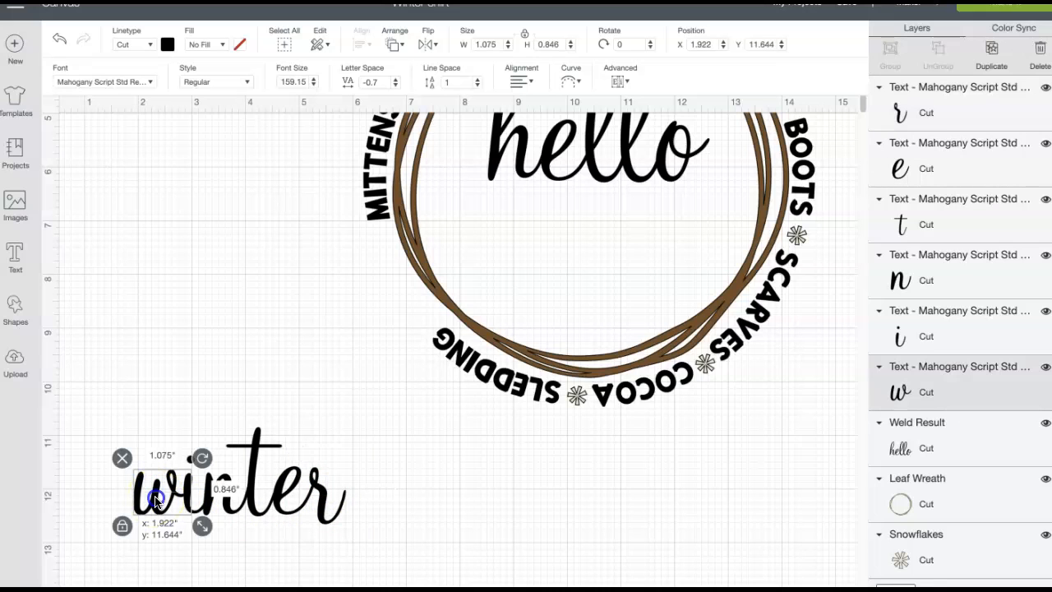
left_click(158, 502)
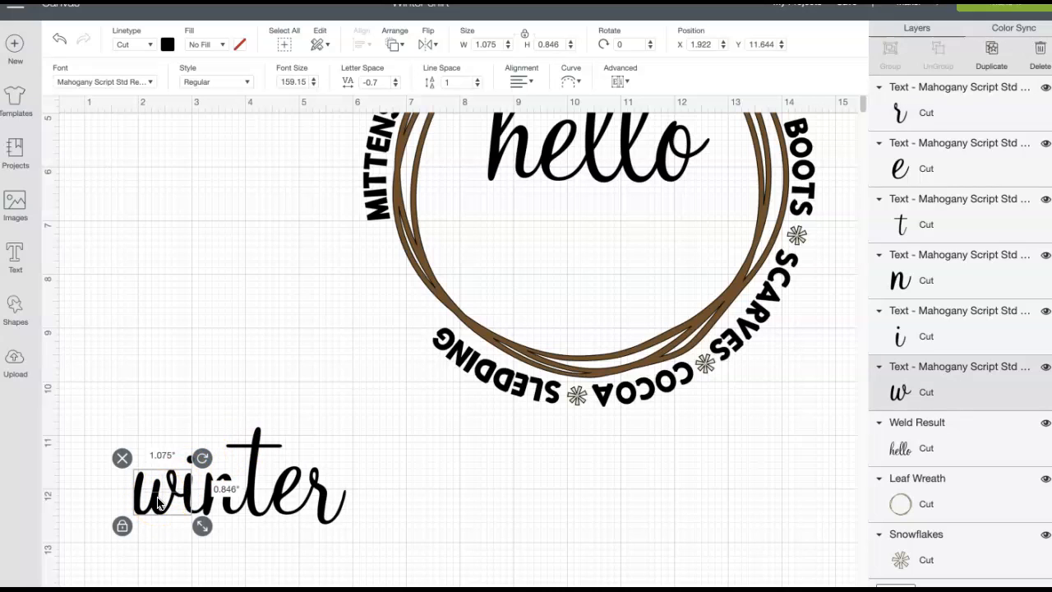
left_click_drag(205, 530, 159, 509)
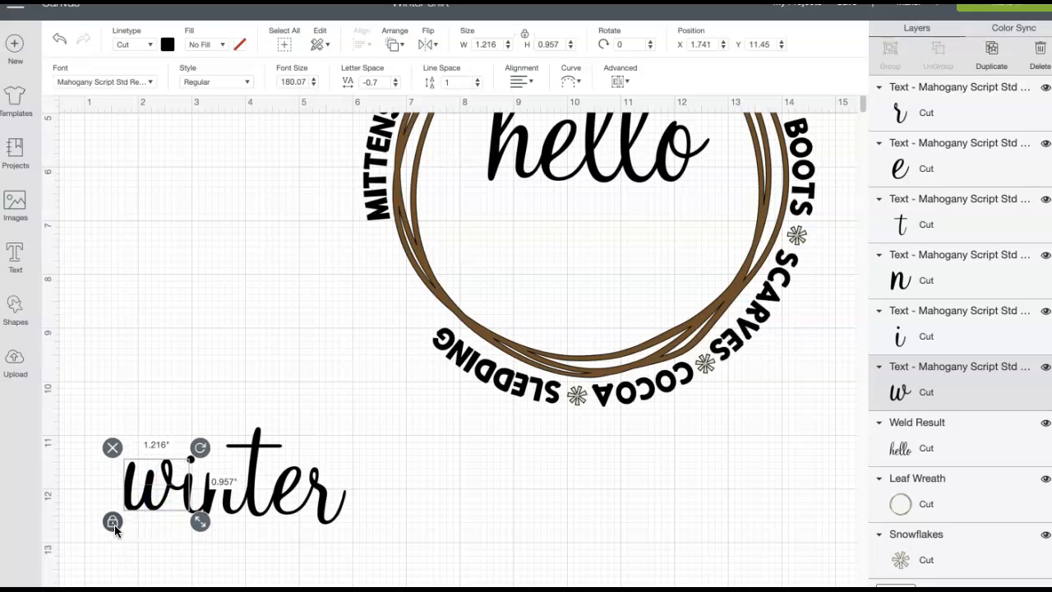
left_click(112, 523)
left_click_drag(200, 523, 197, 545)
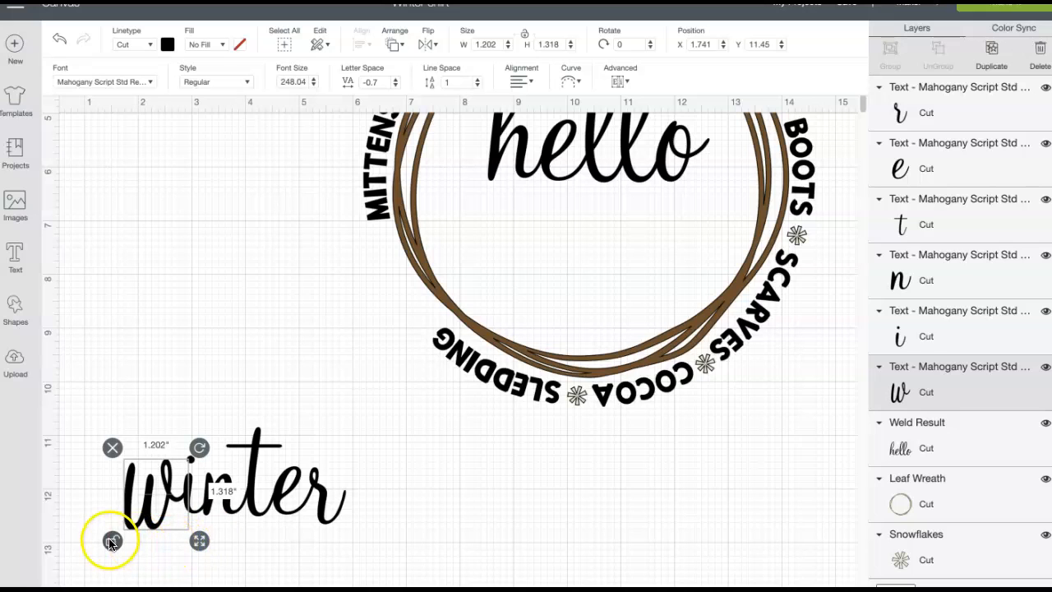
left_click_drag(153, 515, 153, 503)
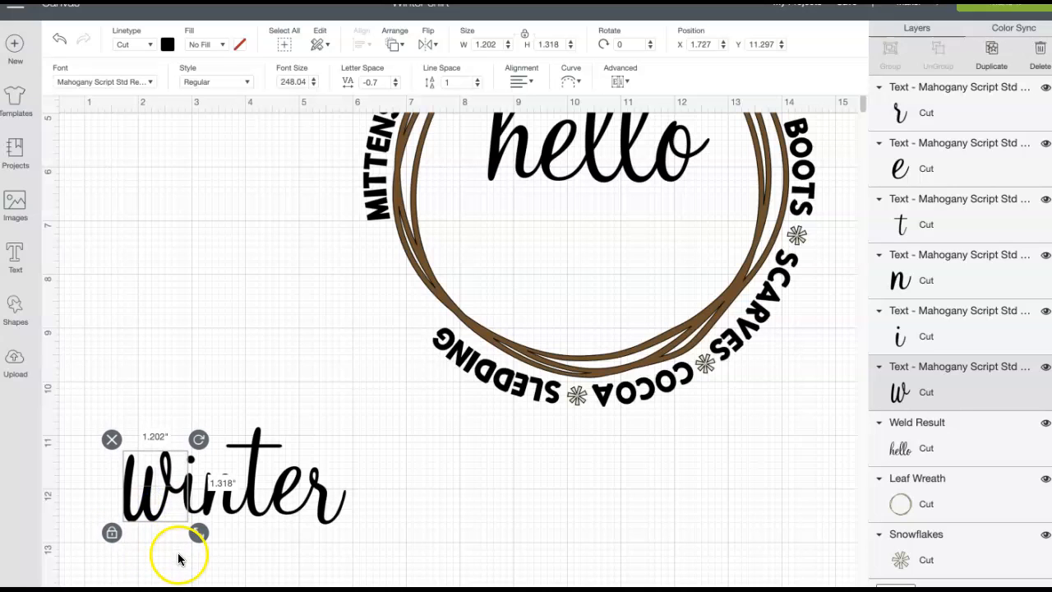
left_click(231, 574)
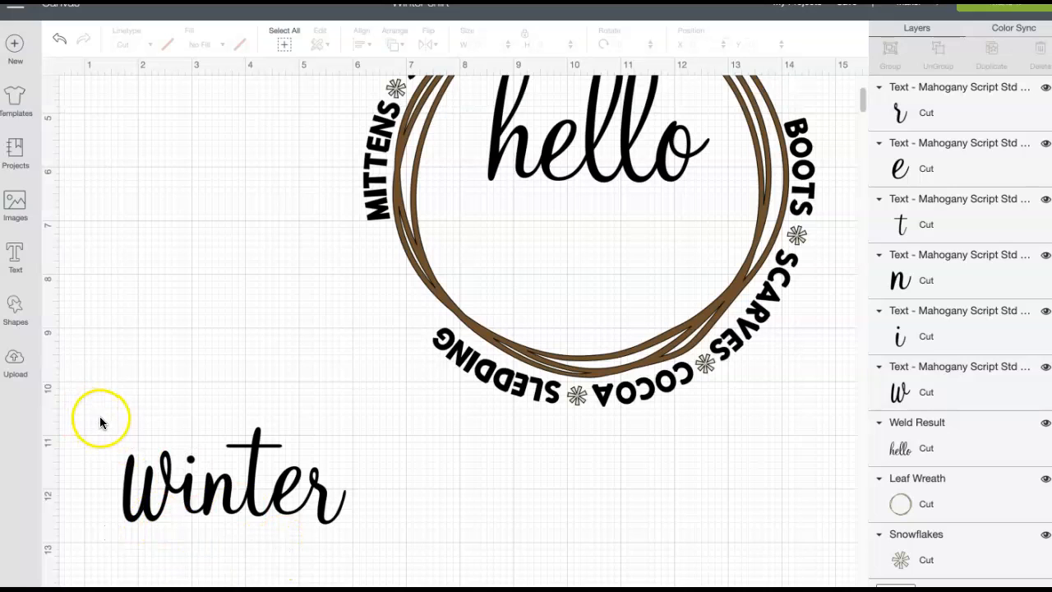
- Group the letters of "winter" and try the word below "hello" inside the wreath
left_click_drag(101, 417, 347, 538)
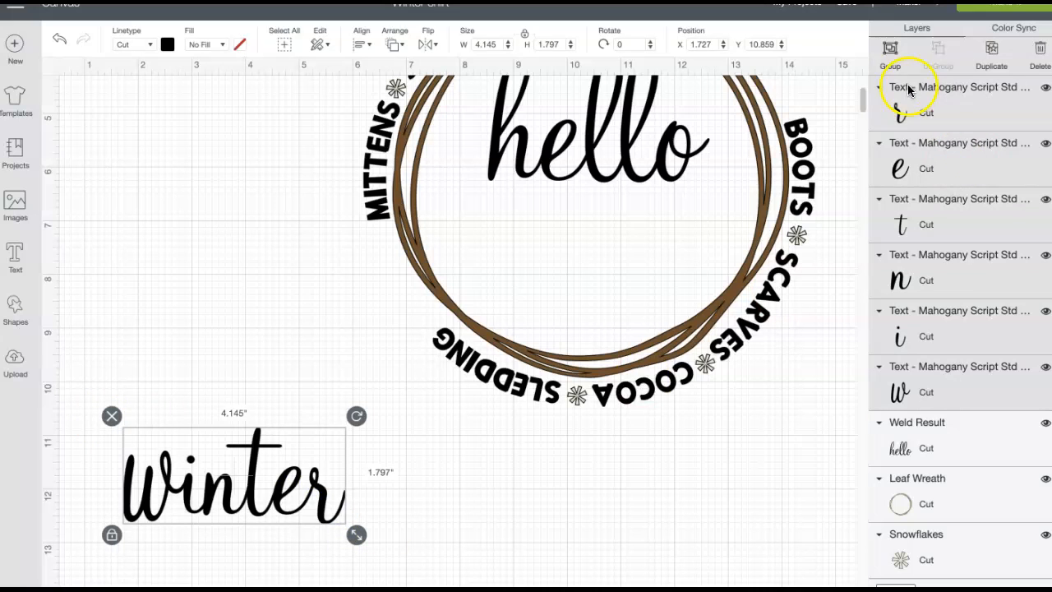
left_click(892, 51)
left_click_drag(207, 489, 562, 264)
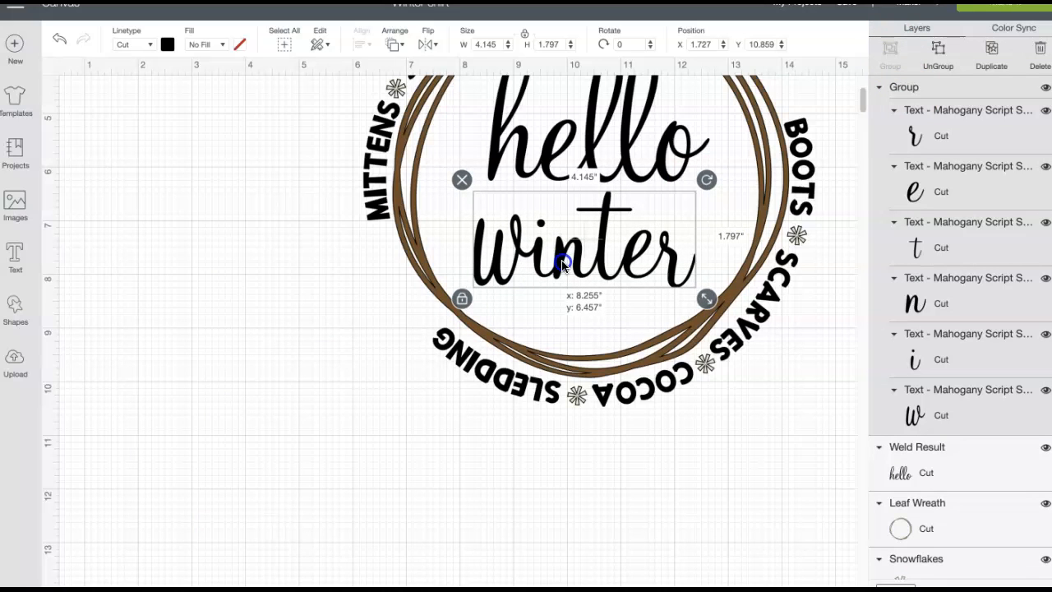
left_click_drag(551, 270, 233, 448)
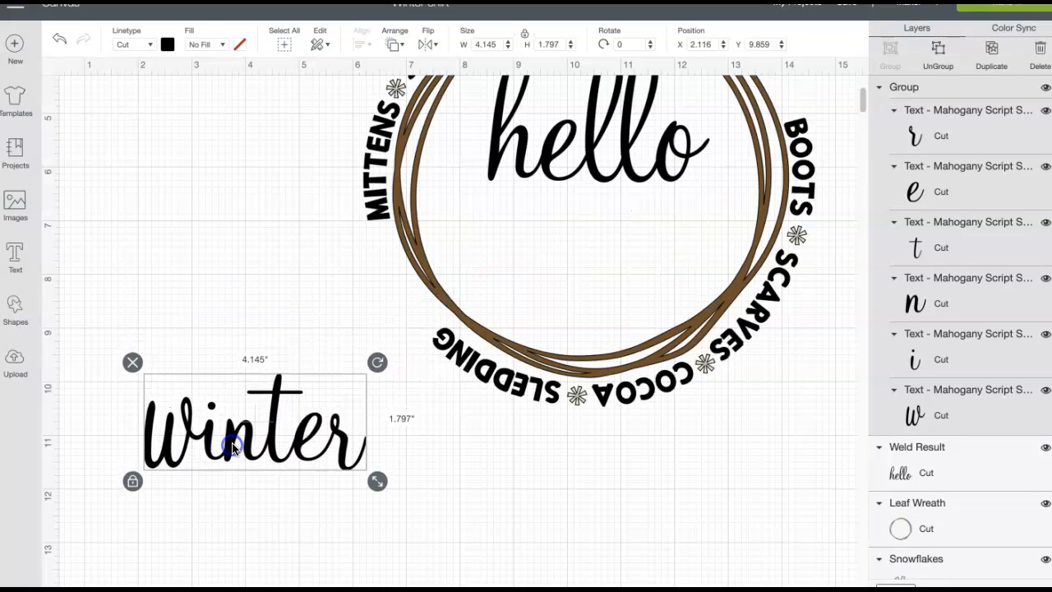
- Ungroup "winter" and stretch its "w" slightly taller with unlocked proportions
left_click(944, 53)
left_click(172, 445)
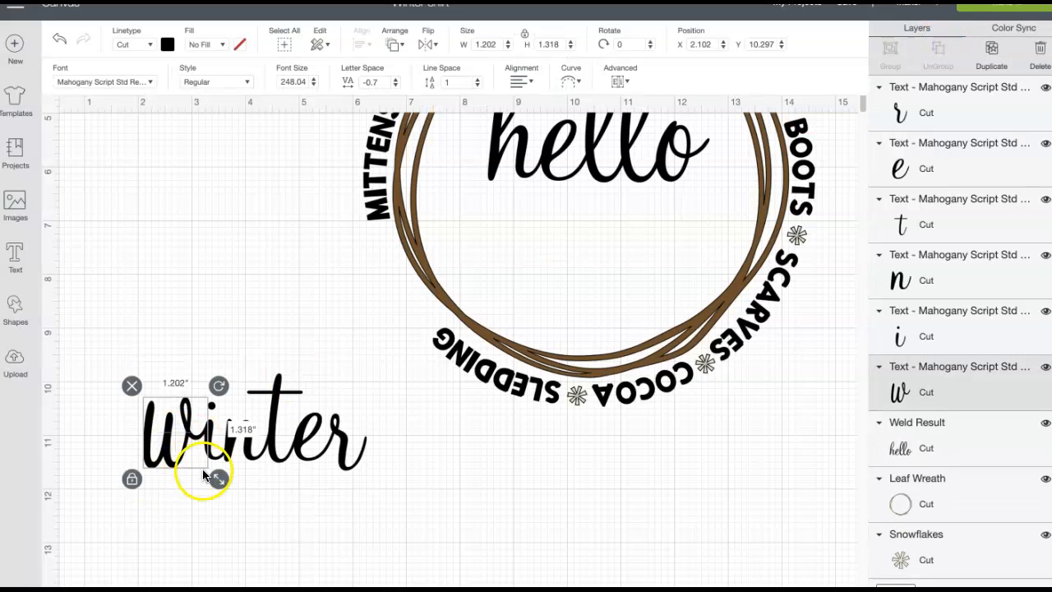
left_click(130, 481)
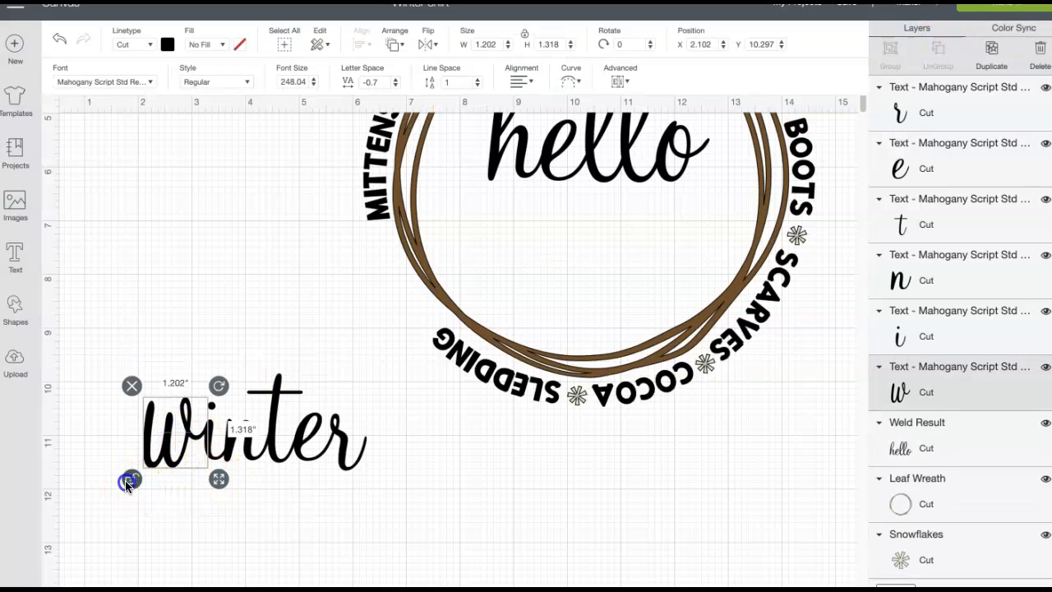
left_click_drag(218, 481, 182, 462)
left_click(131, 491)
left_click(91, 453)
- Regroup the letters of "winter", enlarge the word to about 4.618 by 2.033 inches and place it below "hello" inside the wreath
left_click_drag(111, 349, 372, 482)
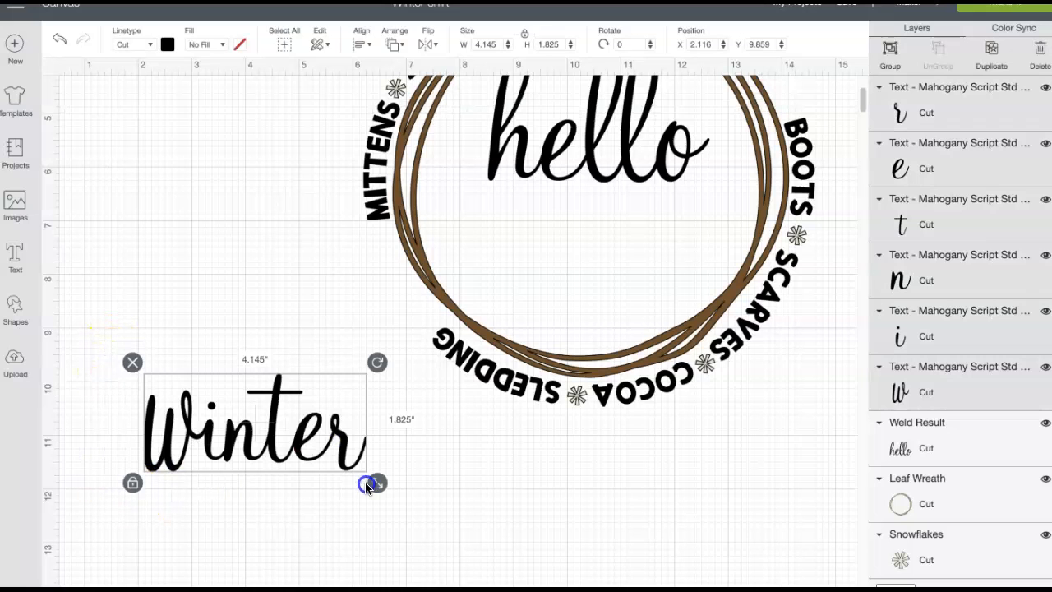
left_click(891, 48)
left_click_drag(247, 435, 580, 249)
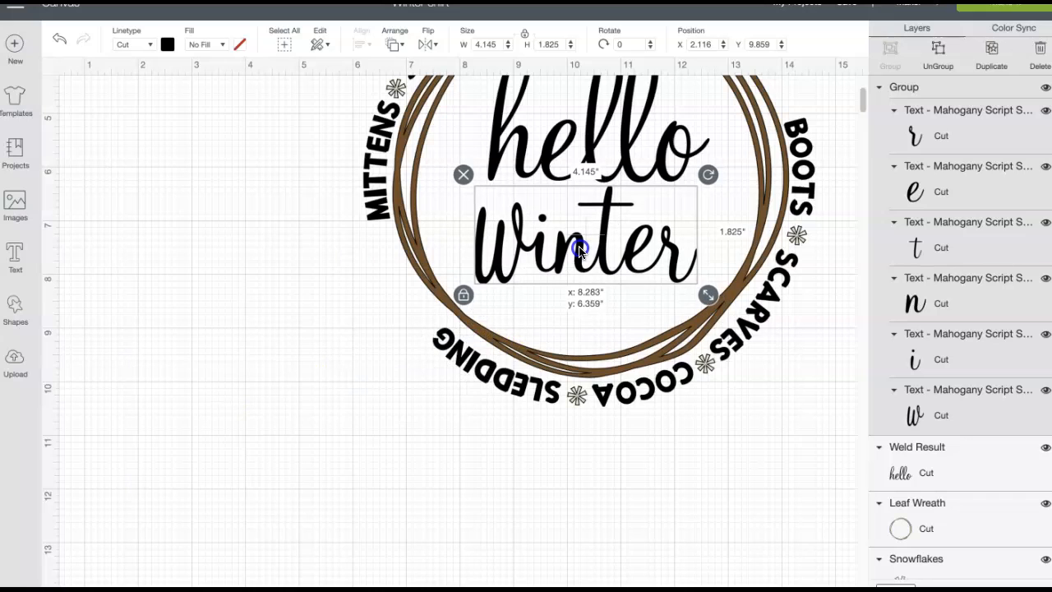
left_click_drag(579, 249, 580, 250)
left_click_drag(707, 295, 725, 311)
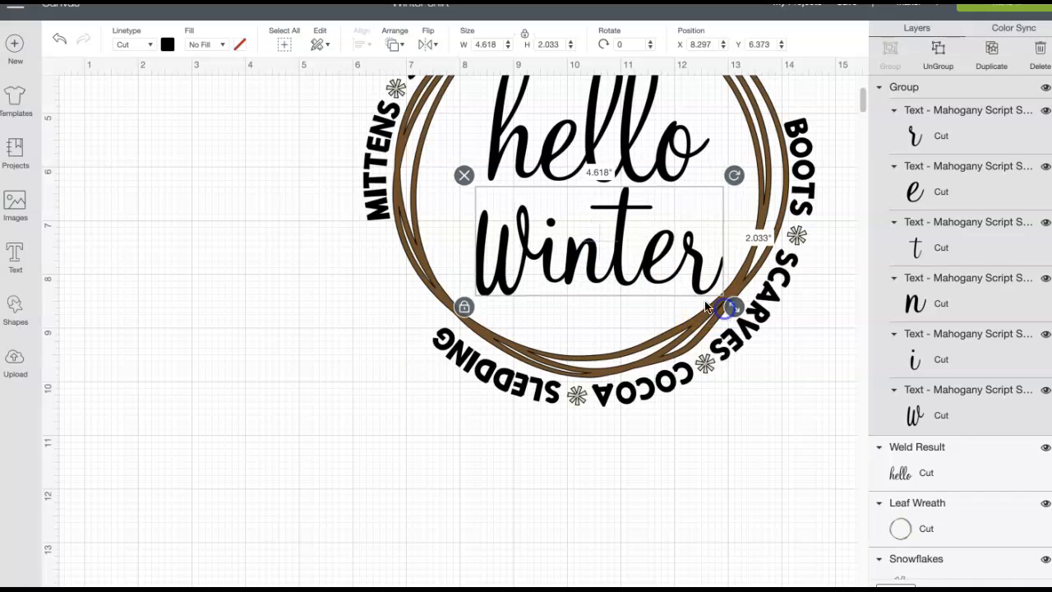
left_click_drag(622, 262, 619, 260)
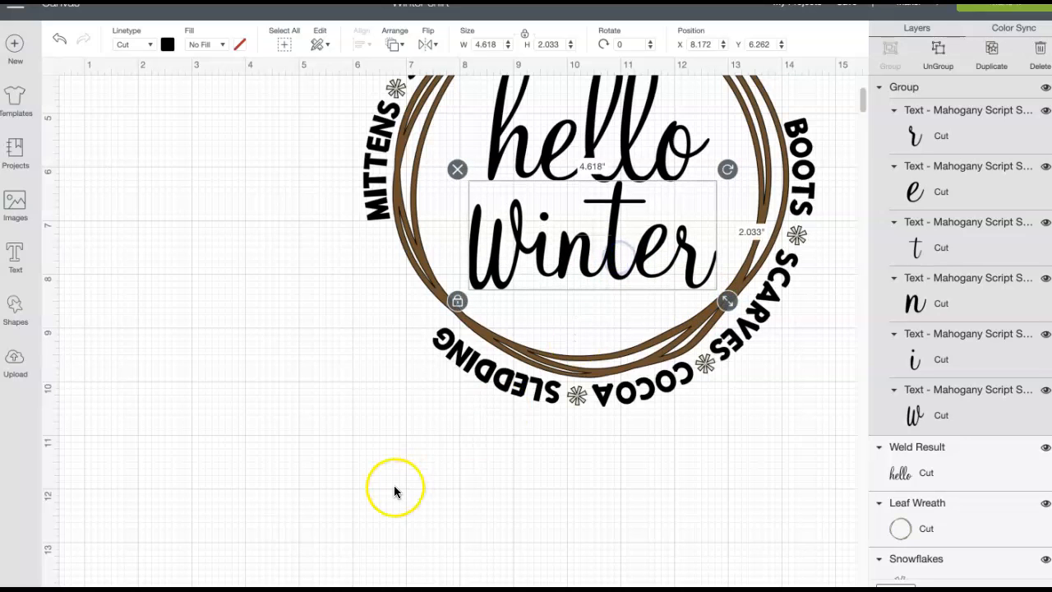
- Fine-tune "winter" to about 4.668 by 2.055 inches and position it at about X 8.185, Y 6.415 under "hello"
scroll(393, 485, "up", 3)
scroll(394, 485, "left", 2)
left_click_drag(644, 399, 651, 403)
left_click_drag(576, 374, 559, 369)
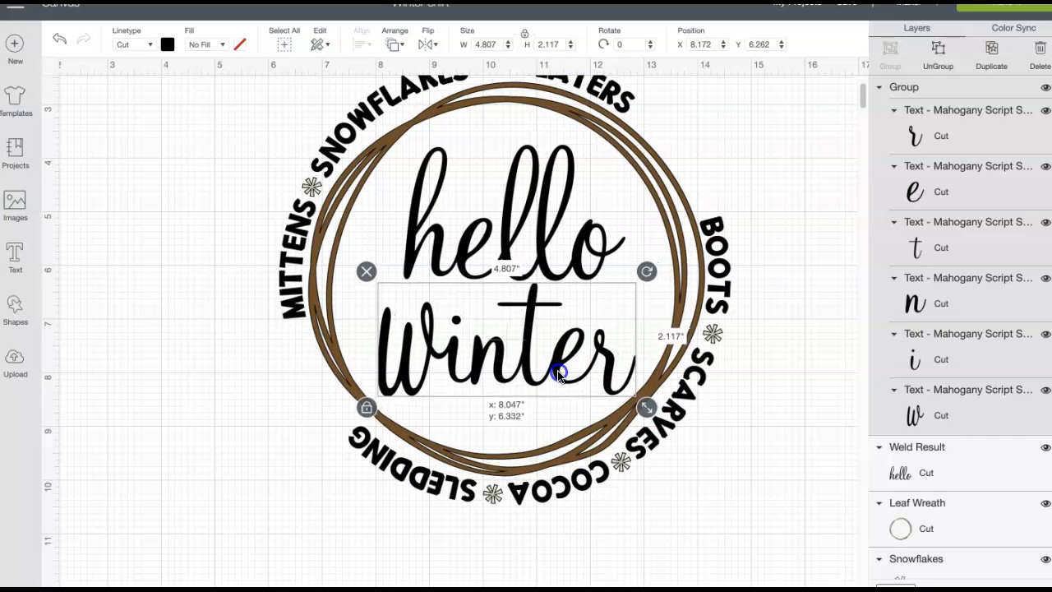
left_click_drag(649, 411, 638, 403)
left_click(545, 373)
left_click_drag(546, 373, 553, 378)
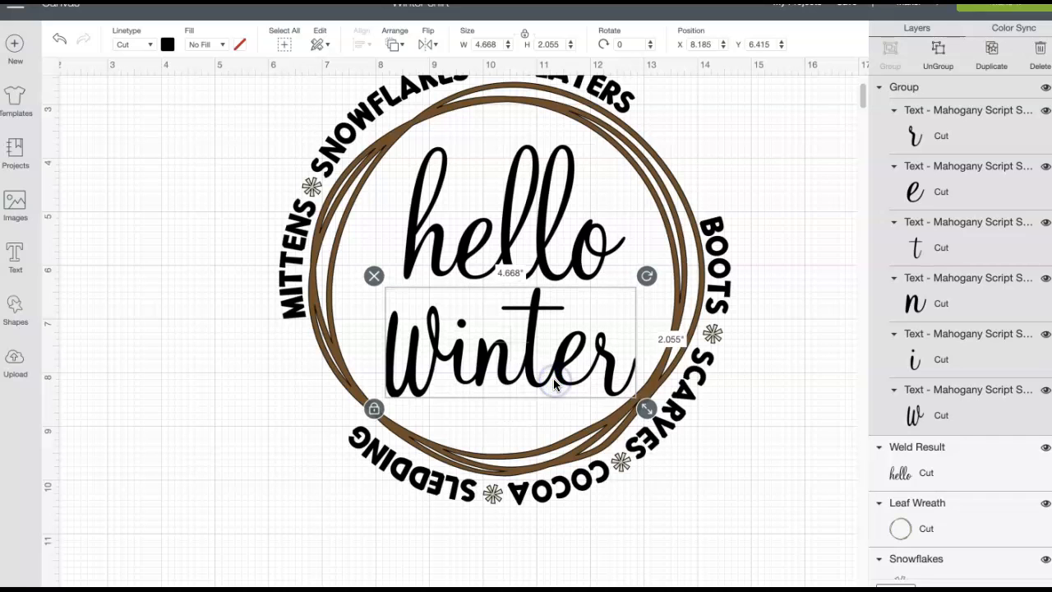
scroll(759, 477, "up", 3)
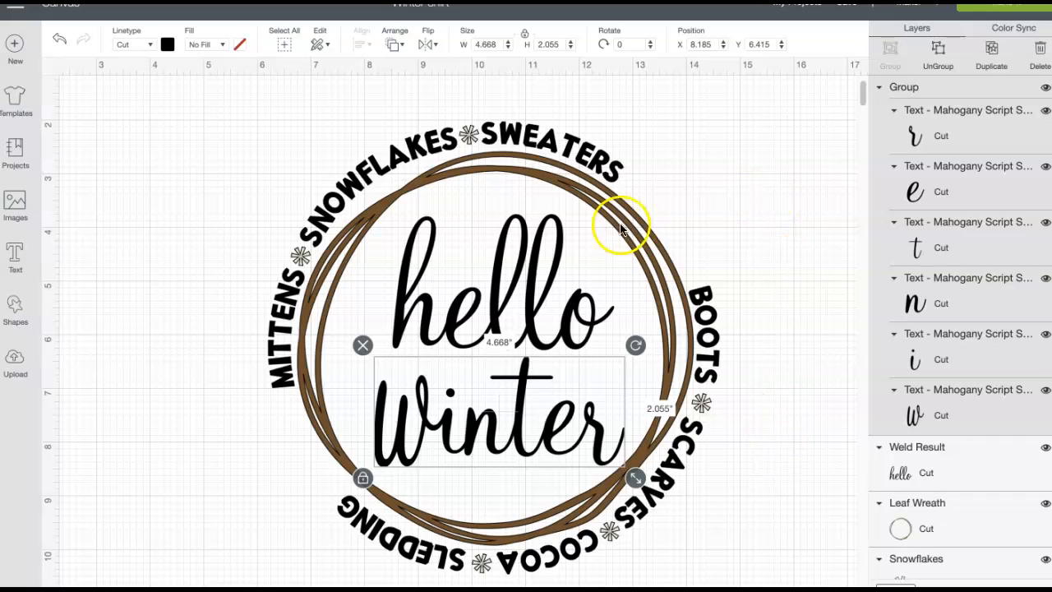
- Deselect the word and save the project under its existing name
left_click(273, 482)
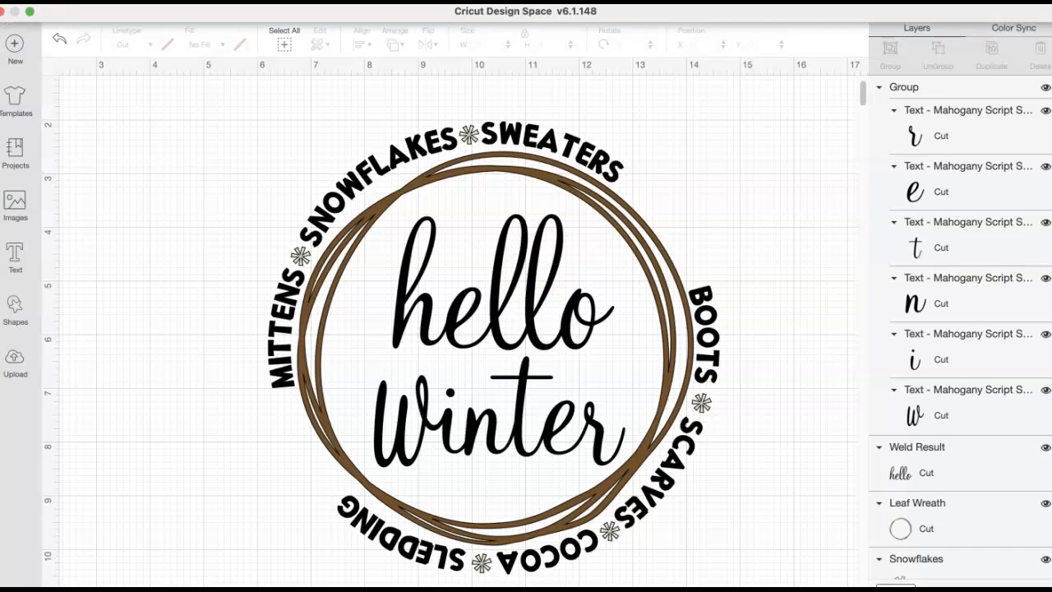
left_click(853, 10)
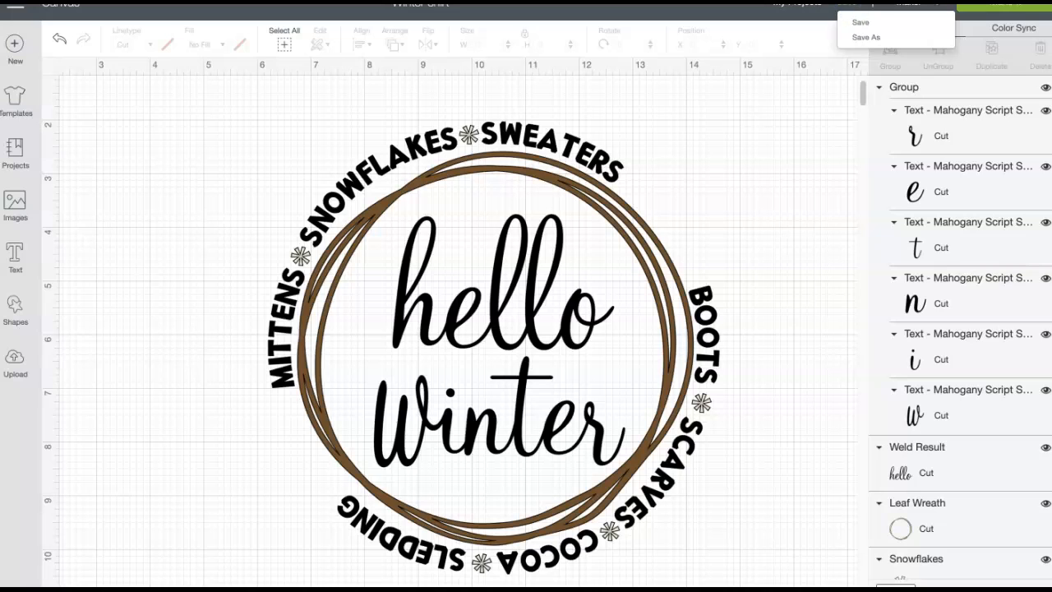
left_click(859, 22)
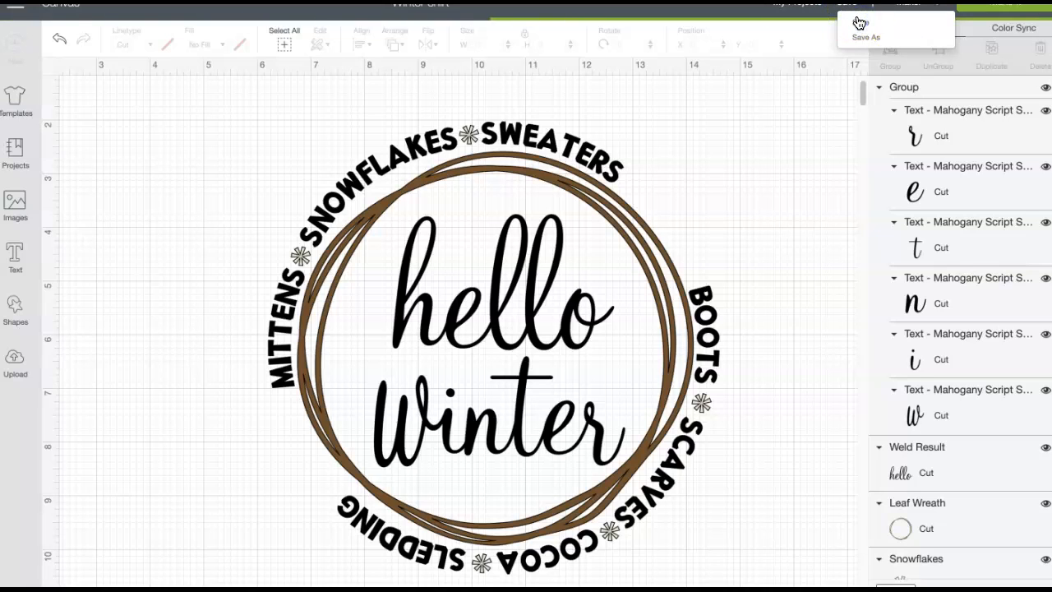
- Search the image library for "snowflake"
left_click(13, 205)
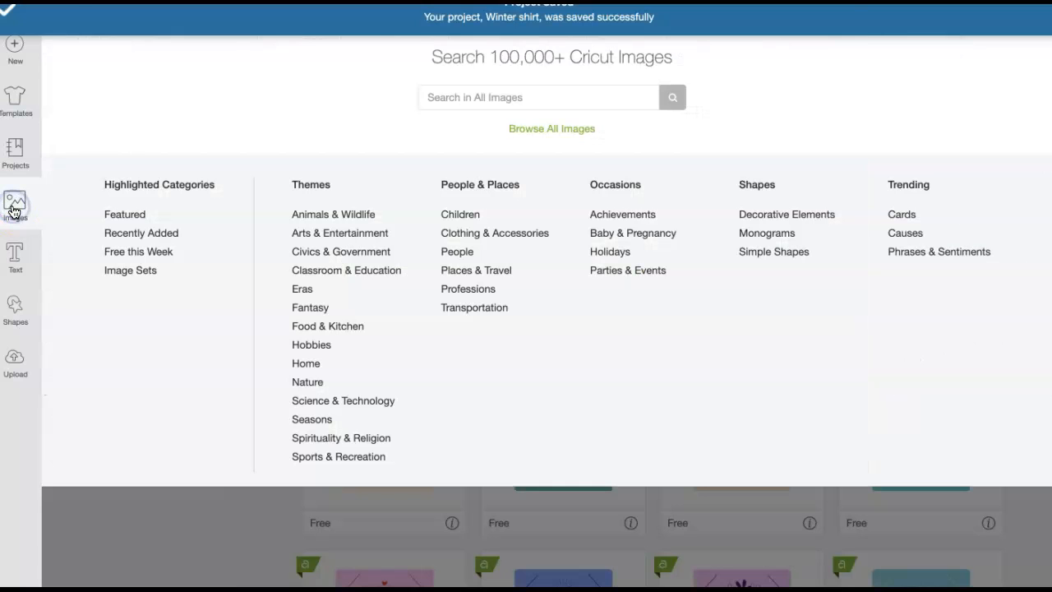
left_click(449, 104)
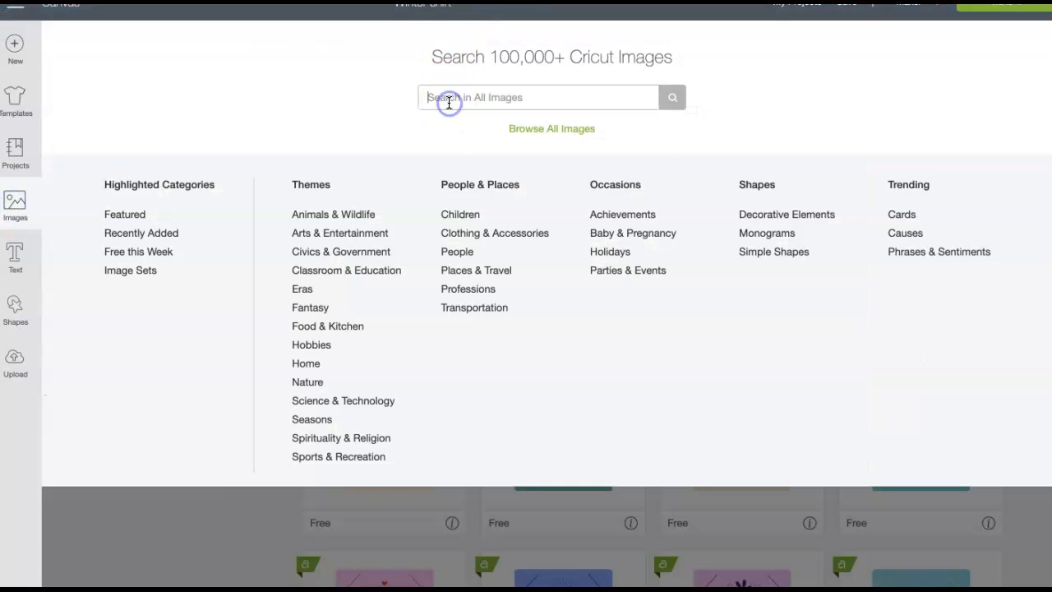
type("snowflake")
left_click(679, 102)
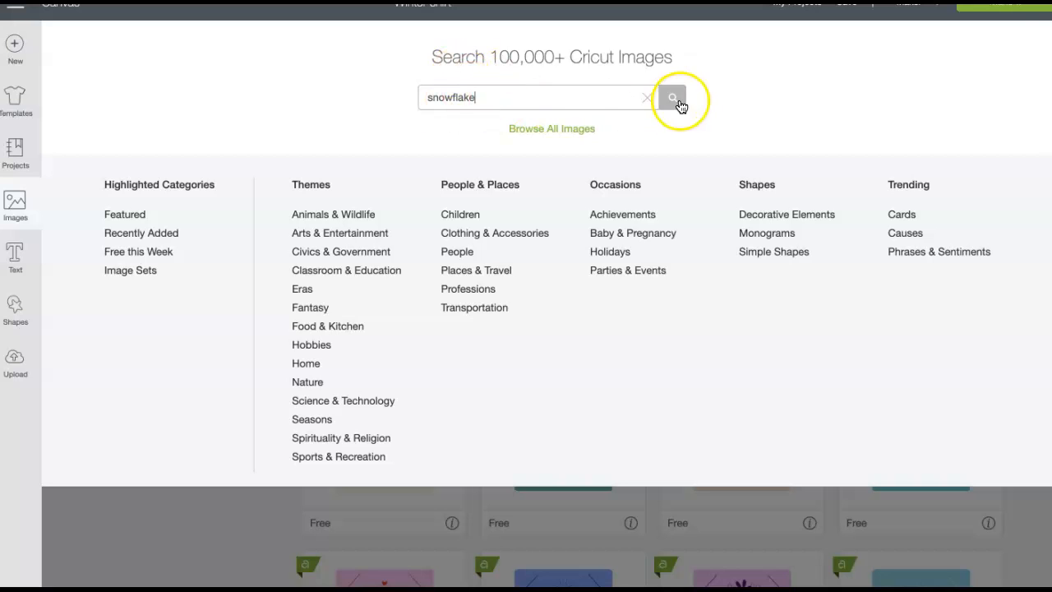
left_click(675, 105)
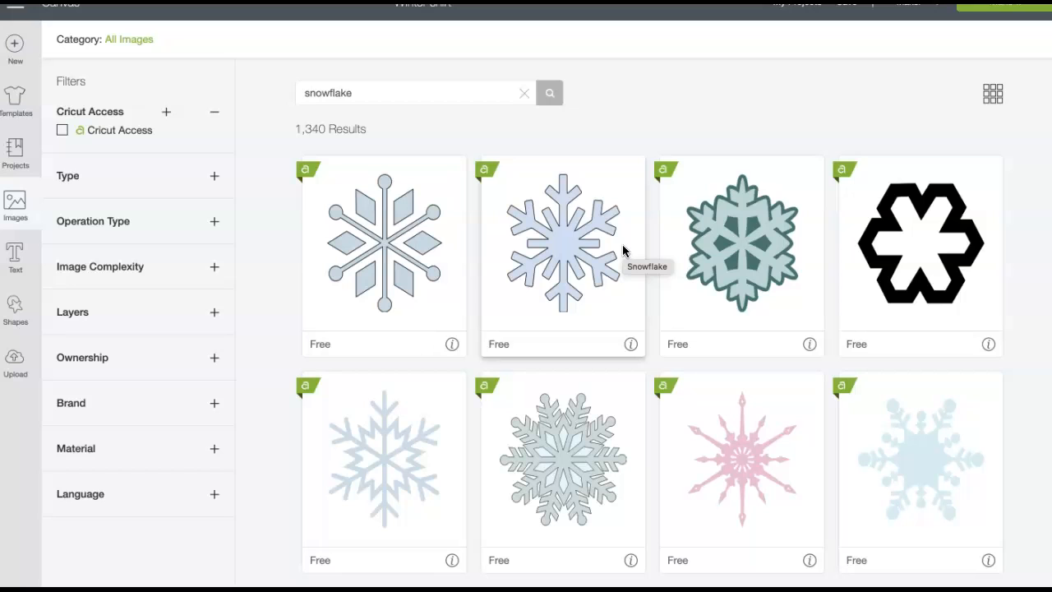
left_click(590, 275)
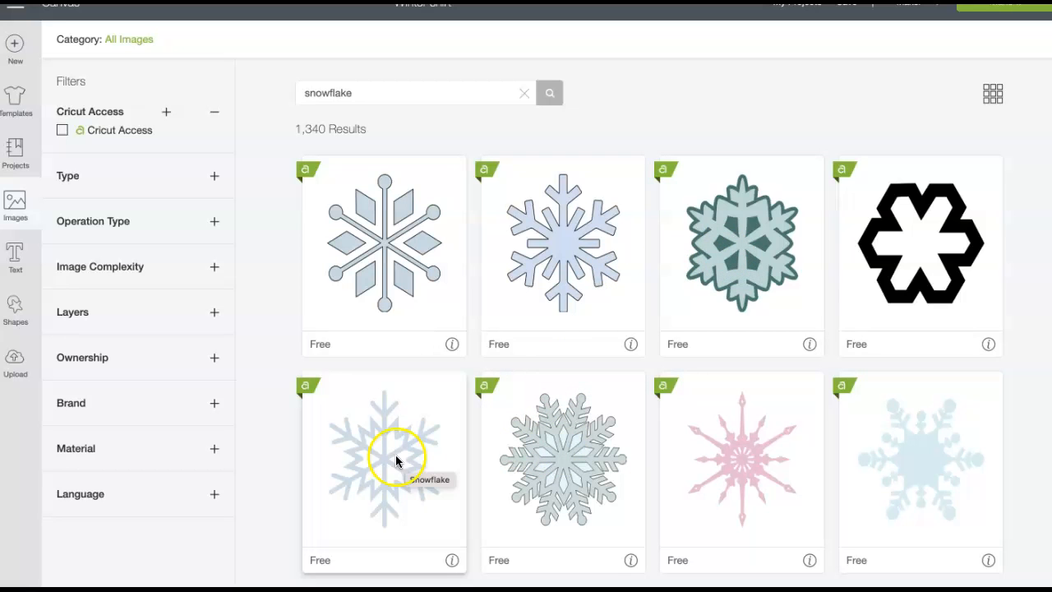
left_click(575, 263)
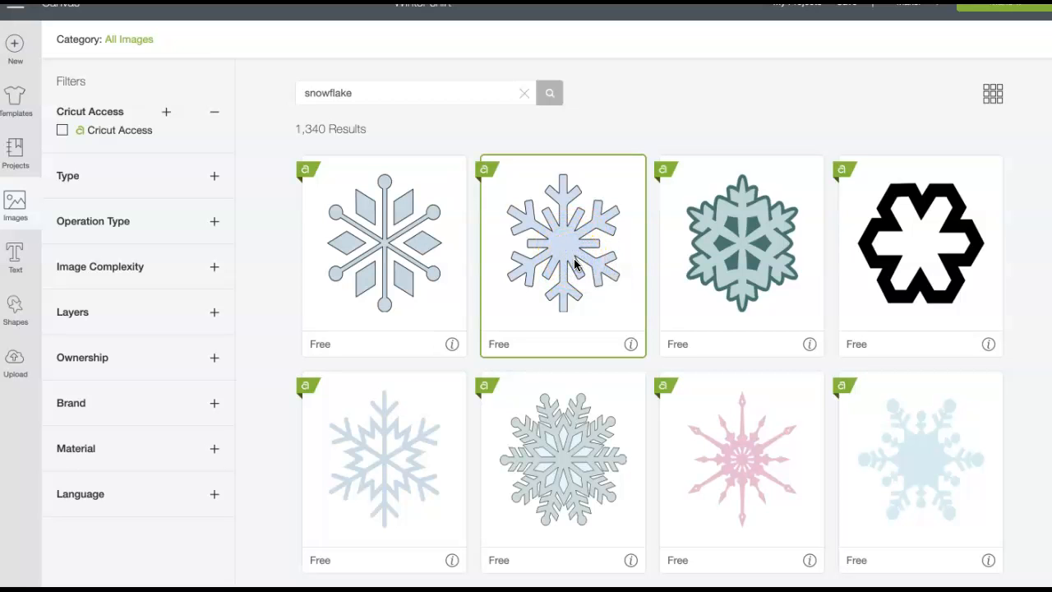
scroll(575, 263, "down", 3)
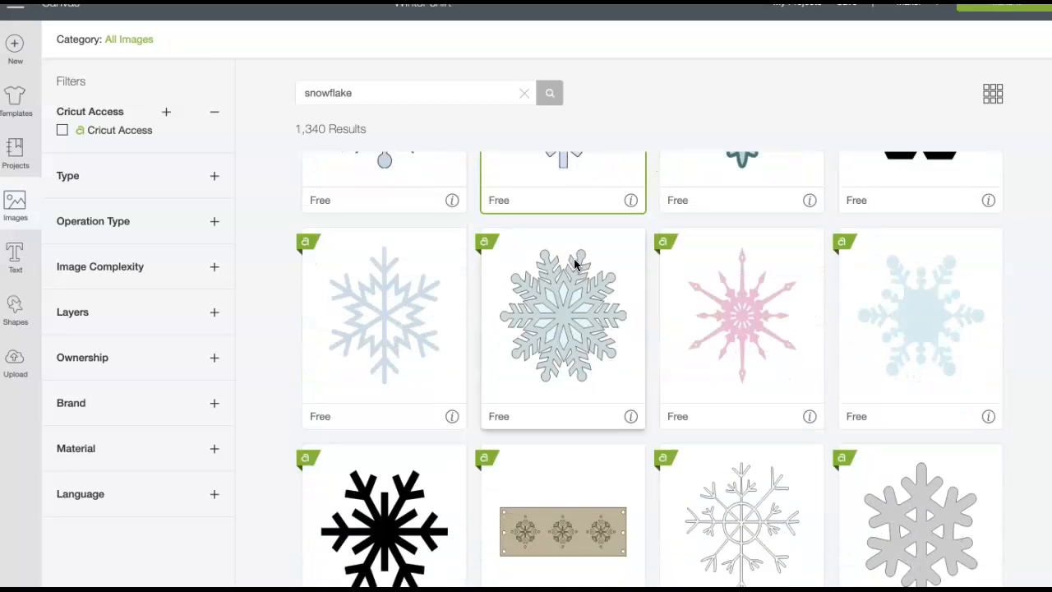
scroll(575, 263, "down", 1)
scroll(575, 263, "up", 4)
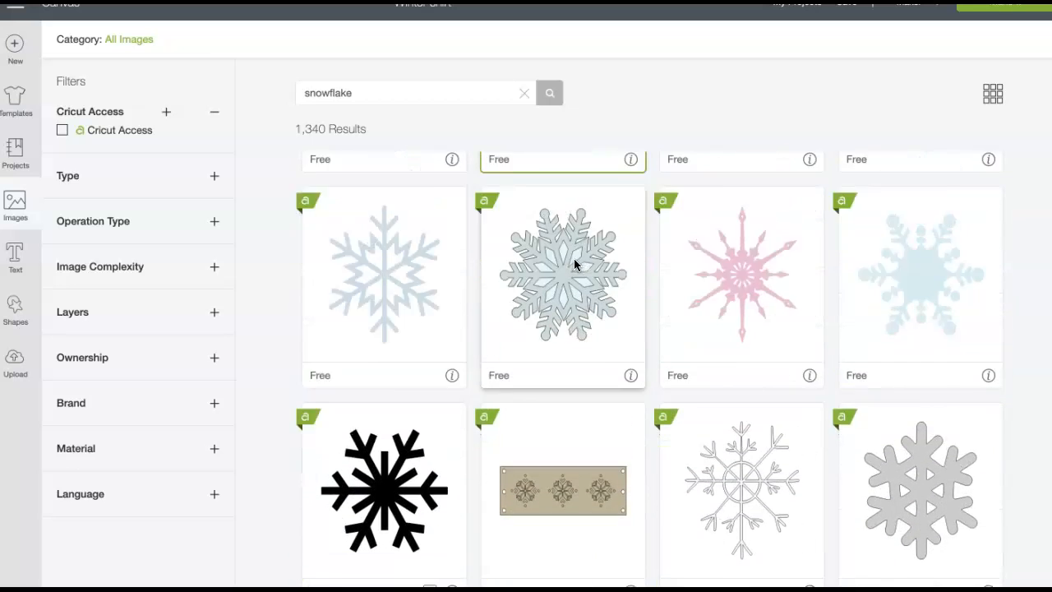
scroll(411, 493, "down", 1)
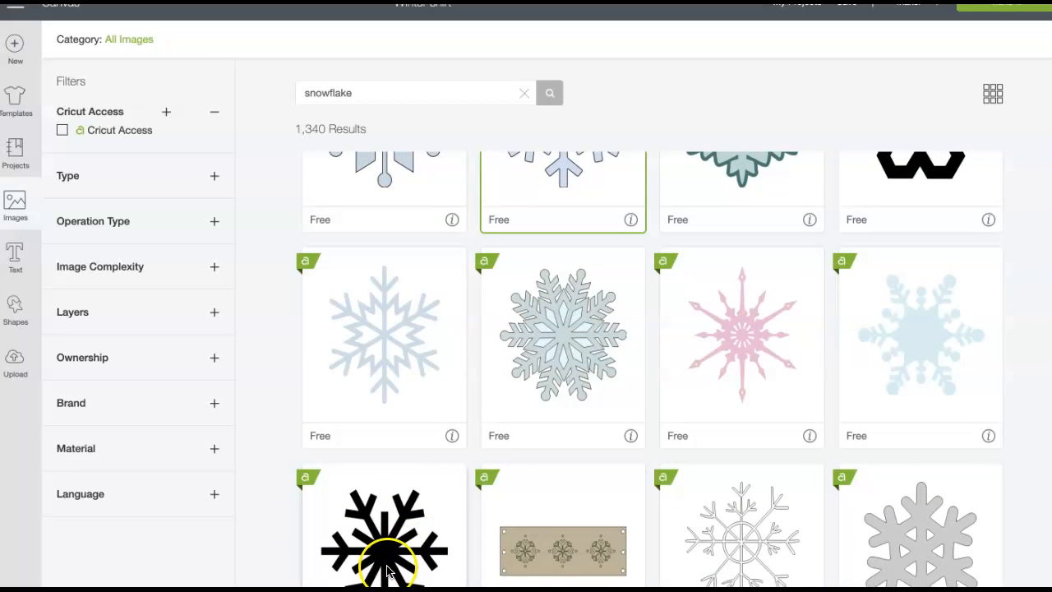
scroll(378, 555, "down", 1)
scroll(430, 486, "up", 2)
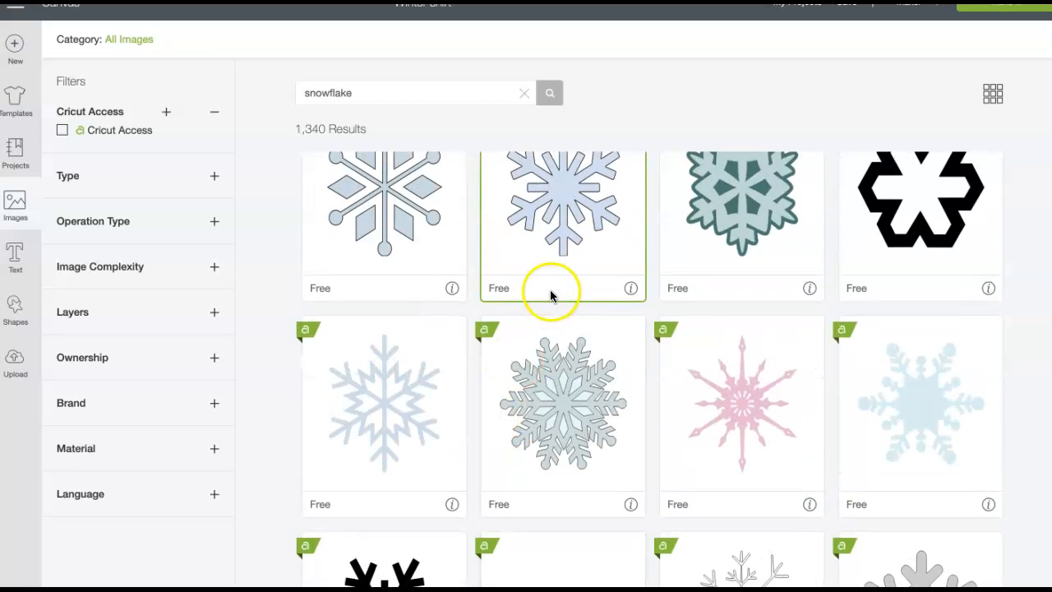
scroll(563, 261, "down", 1)
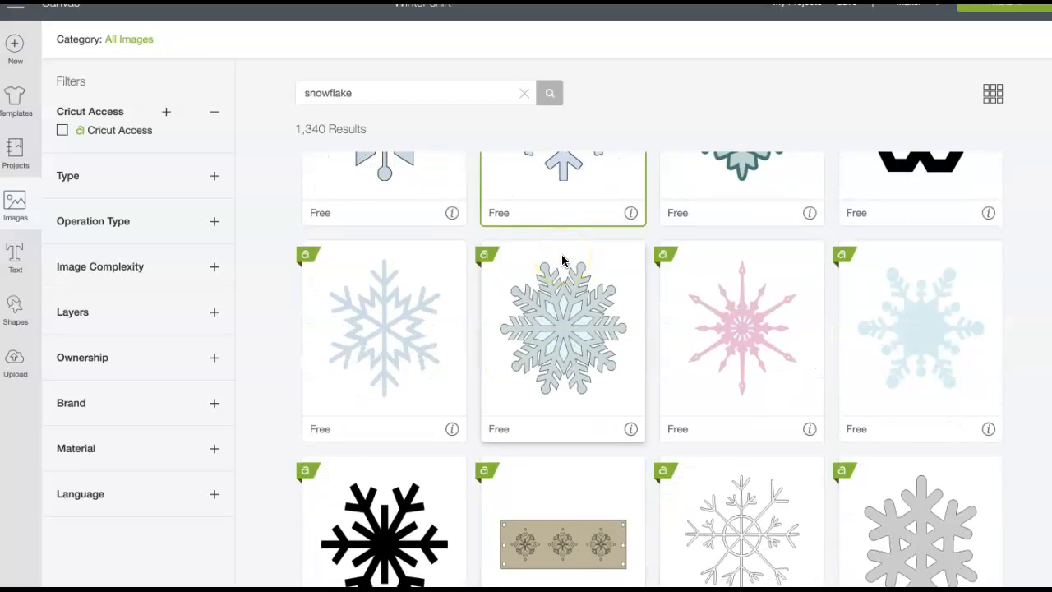
scroll(565, 259, "down", 1)
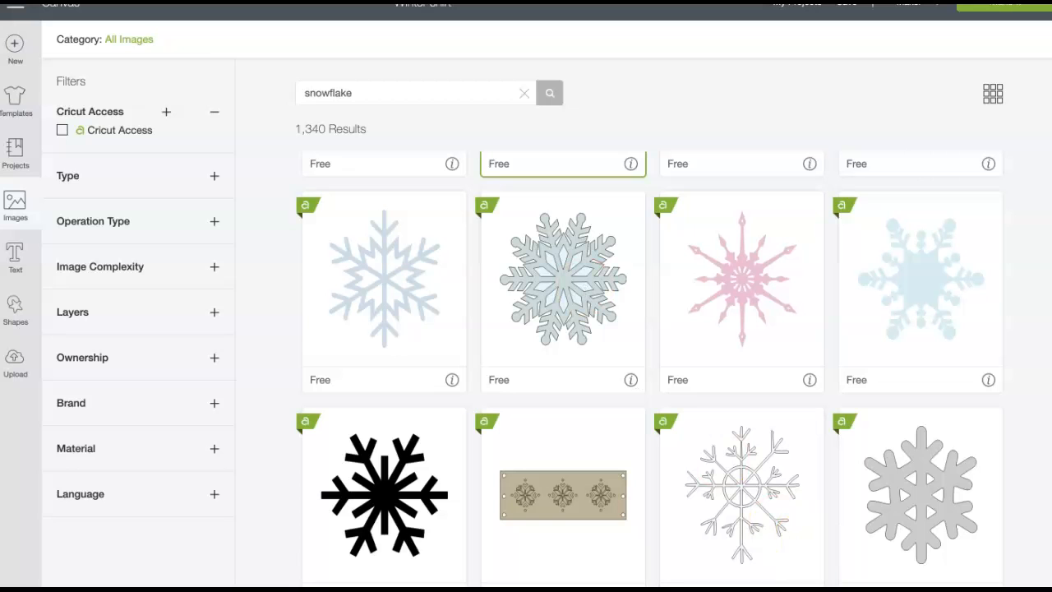
- Insert three black snowflakes from the image results: the six-armed one, the thin eight-armed one and the bold eight-armed one with a centre ring
left_click(370, 485)
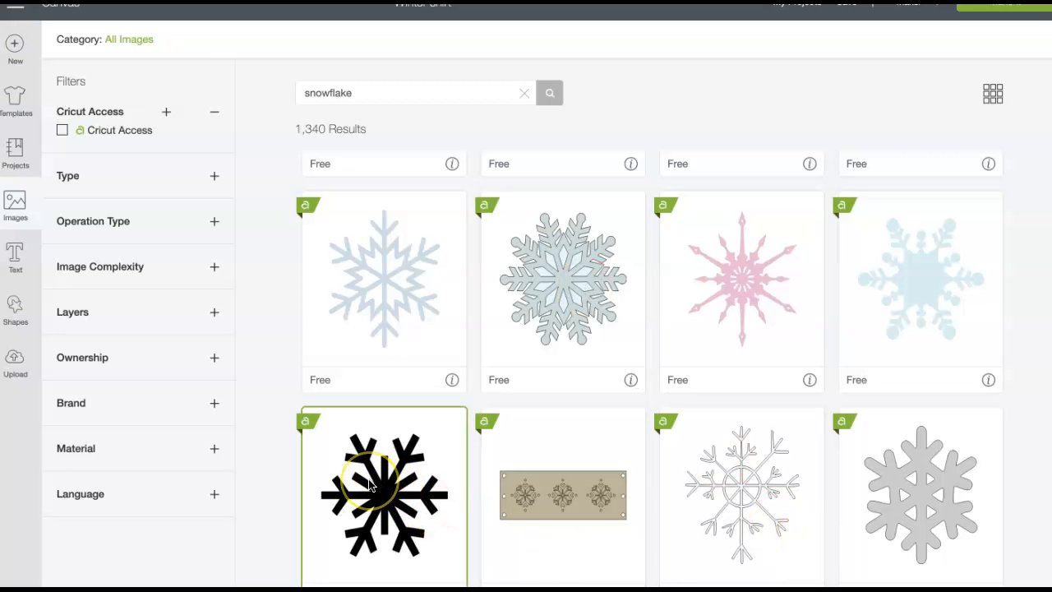
scroll(370, 485, "down", 2)
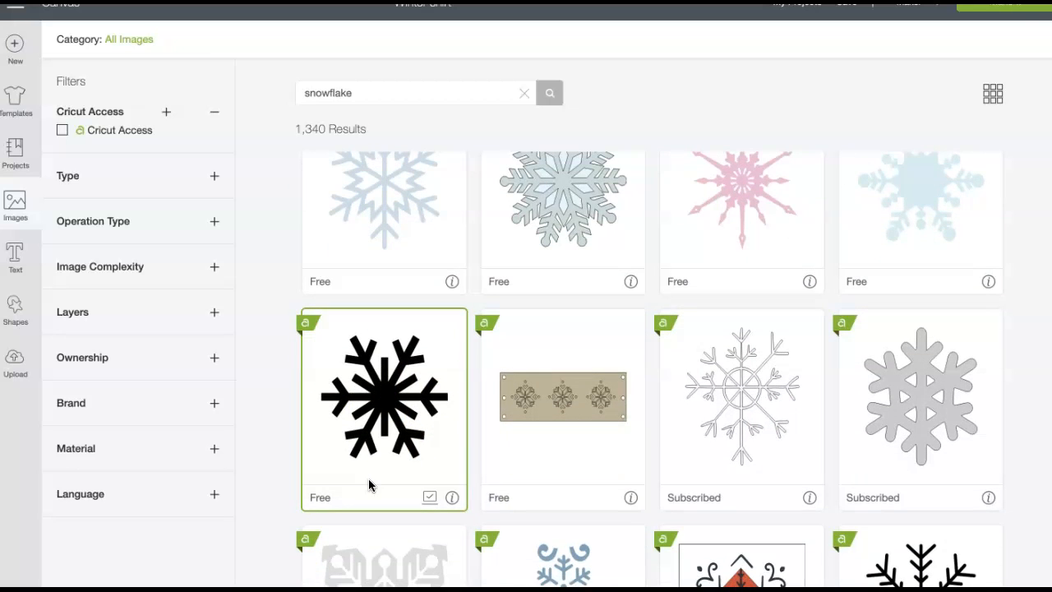
scroll(370, 485, "down", 3)
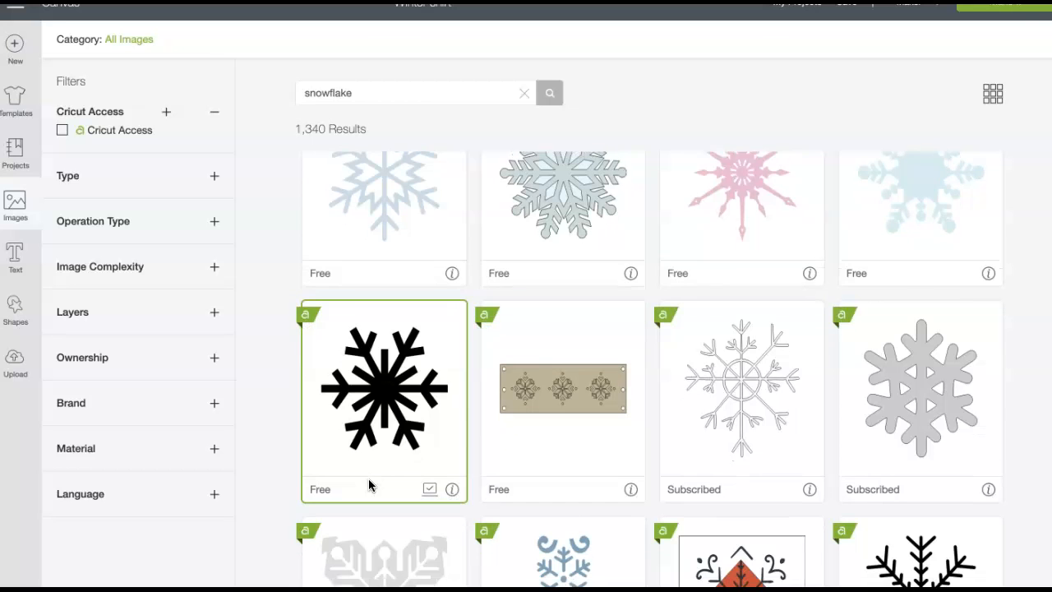
left_click(914, 485)
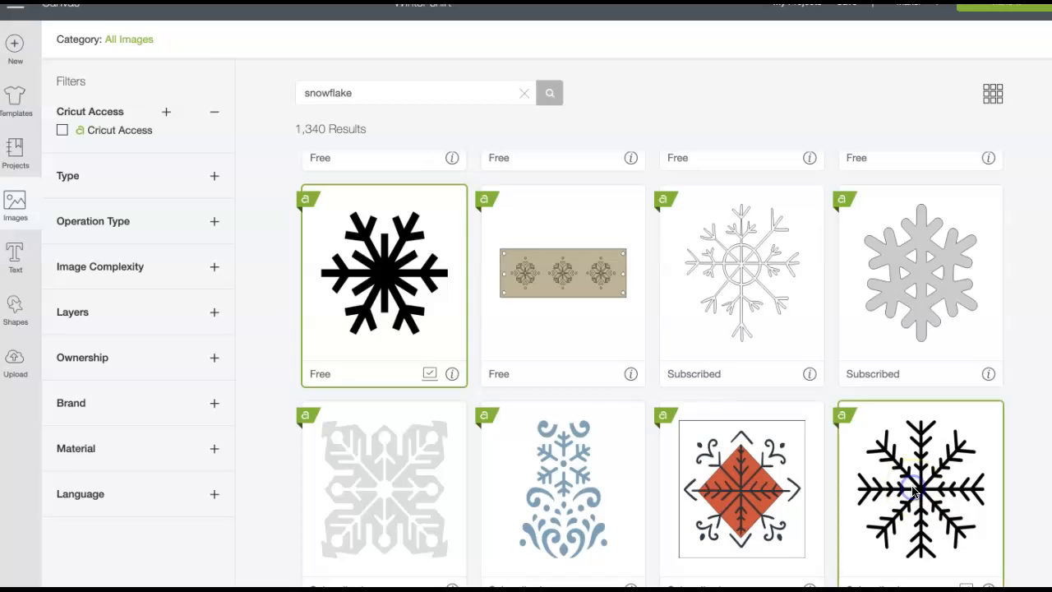
scroll(628, 530, "down", 3)
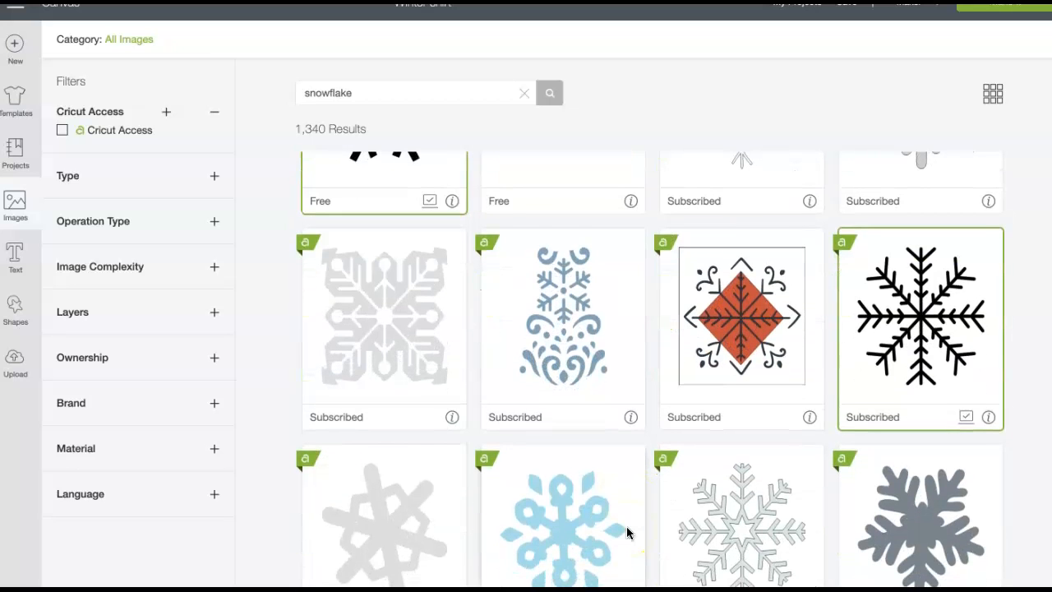
scroll(627, 533, "down", 4)
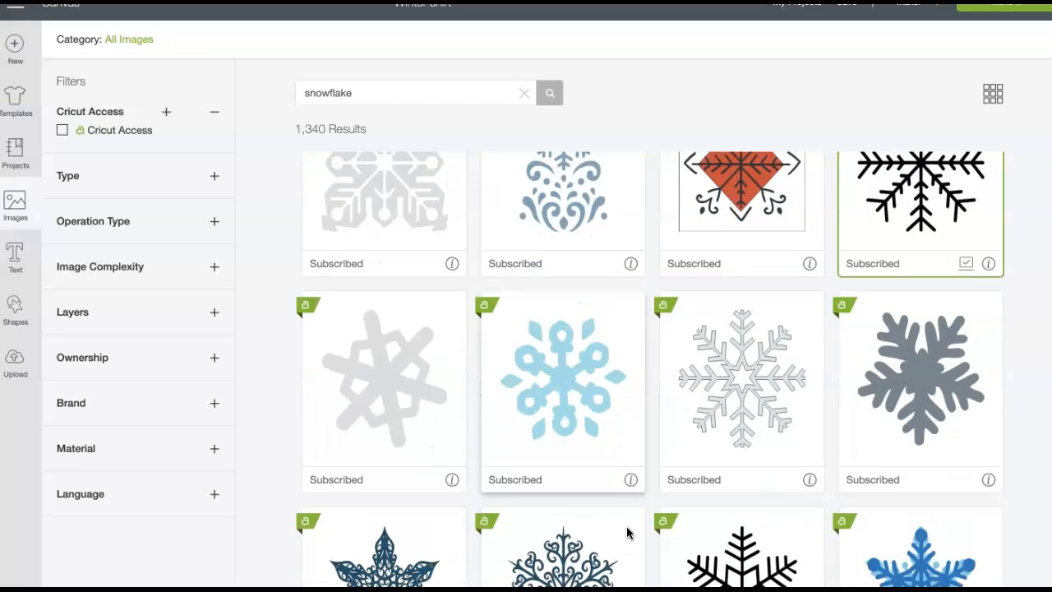
scroll(627, 533, "down", 5)
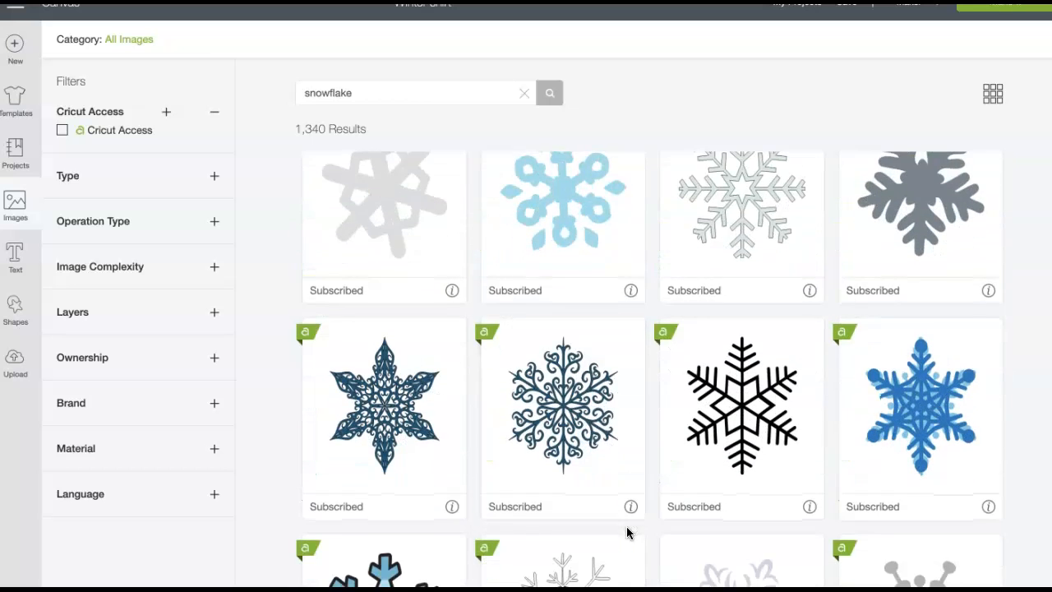
scroll(627, 533, "down", 6)
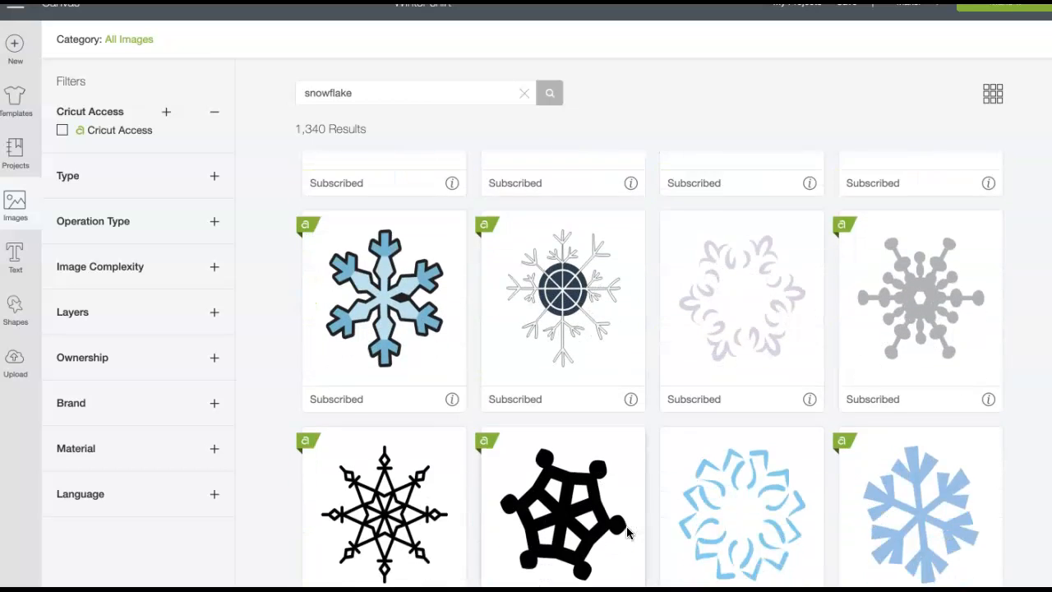
scroll(628, 532, "down", 2)
left_click(376, 475)
left_click(376, 475)
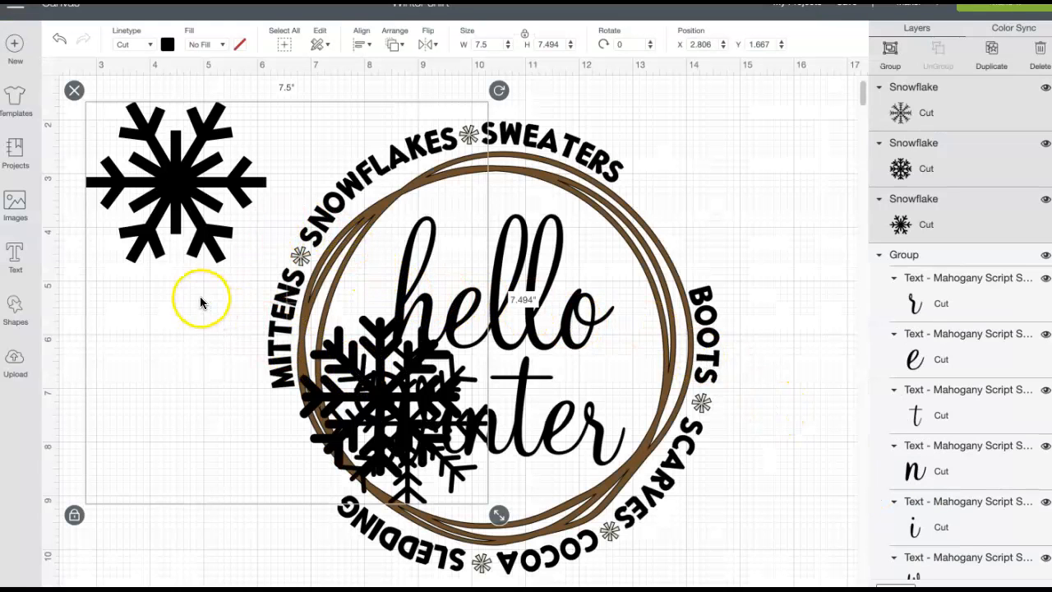
- Move the three inserted snowflakes together down and away from the wreath, to about X 2.153, Y 6.347
left_click(191, 224)
left_click_drag(191, 224, 195, 404)
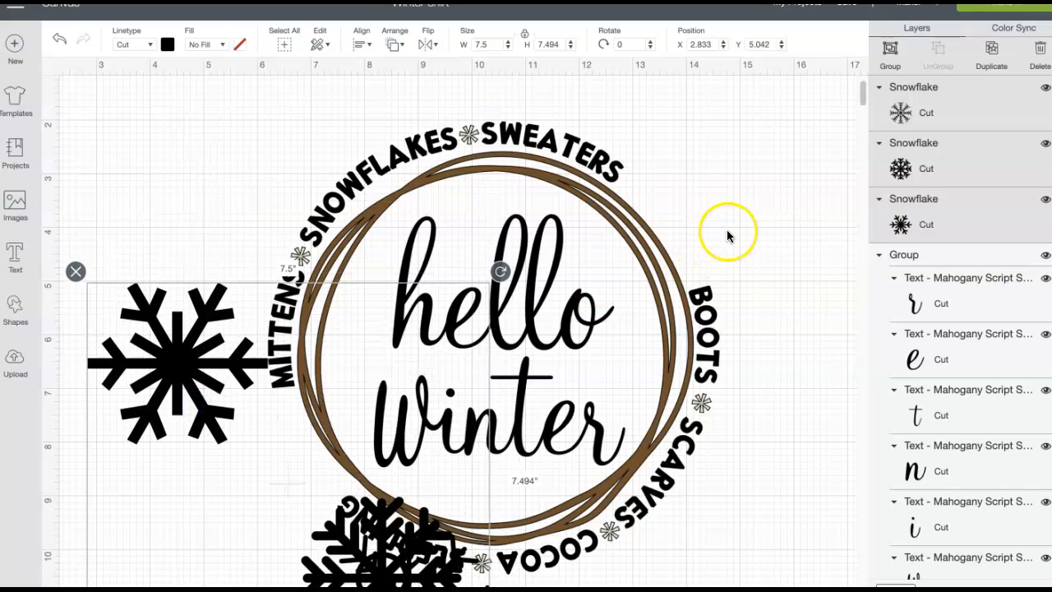
scroll(728, 236, "down", 5)
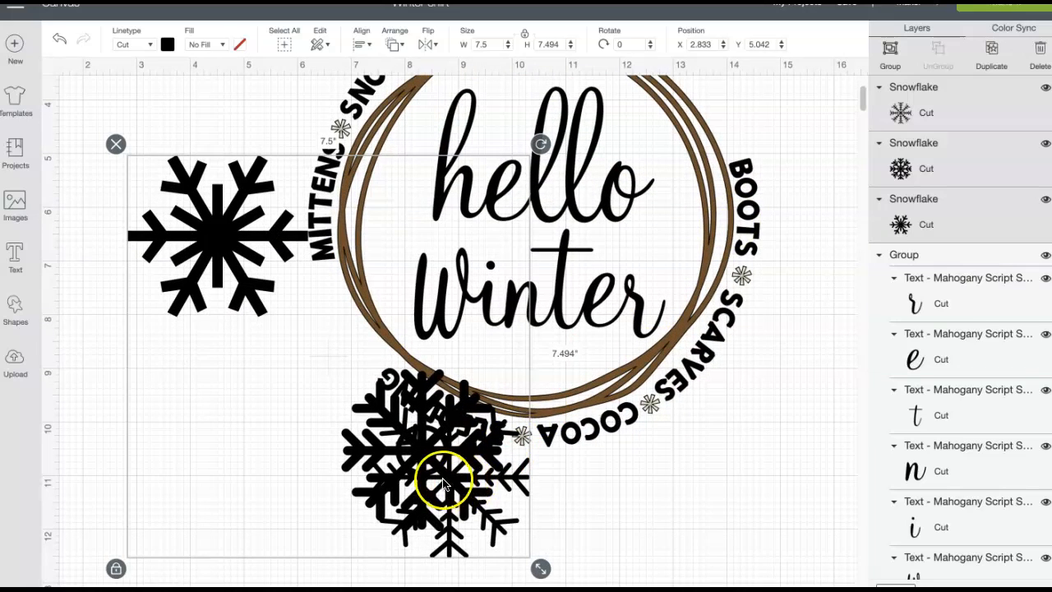
left_click_drag(444, 484, 407, 553)
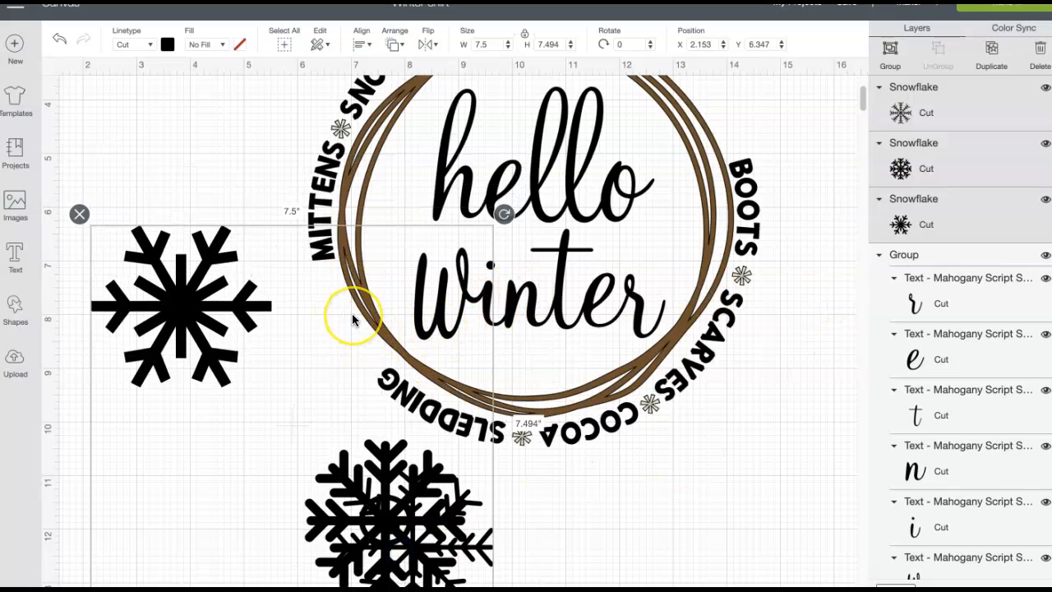
- Hide the six-armed snowflake and the thin eight-armed snowflake on the canvas
left_click(841, 192)
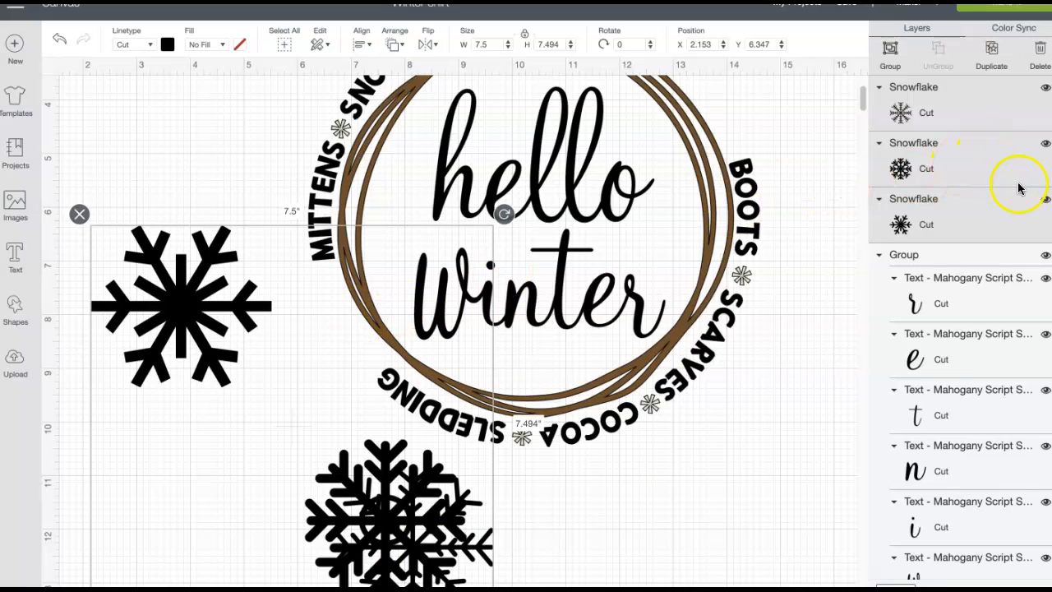
left_click(1046, 202)
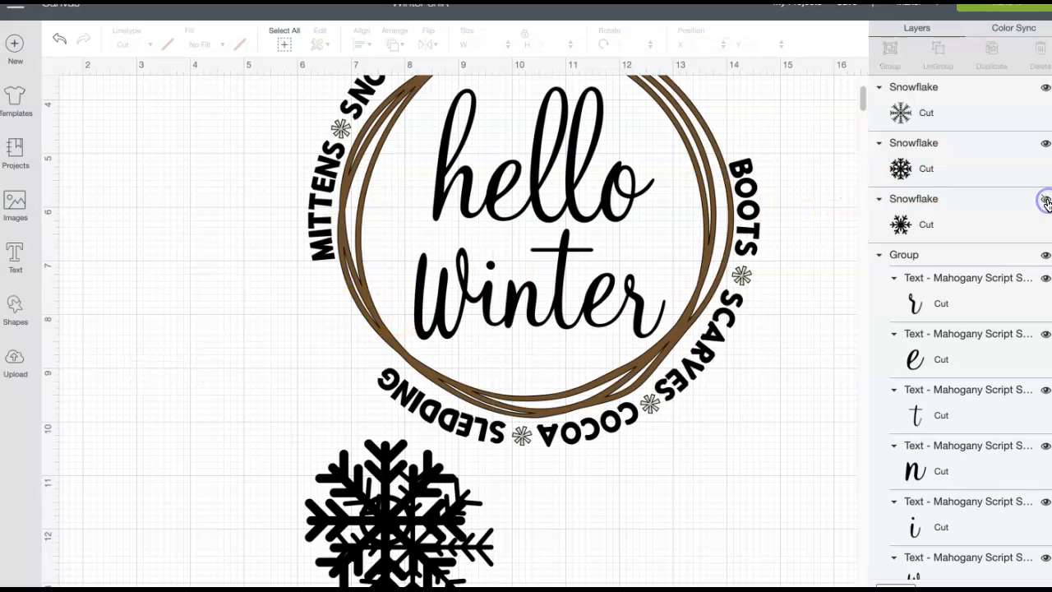
left_click(1046, 89)
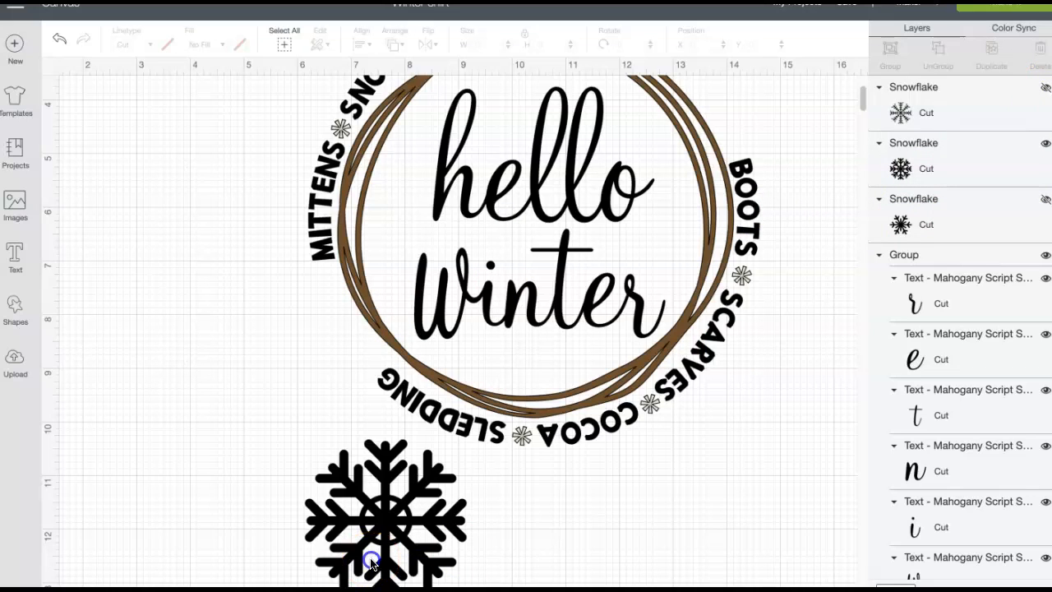
- Shrink the bold eight-armed snowflake to about 1.806 by 1.806 inches and place it between "MITTENS" and "SLEDDING", at about X 5.65, Y 7.381
left_click(399, 552)
left_click_drag(389, 520, 334, 330)
left_click_drag(421, 423, 319, 360)
left_click_drag(296, 310, 318, 335)
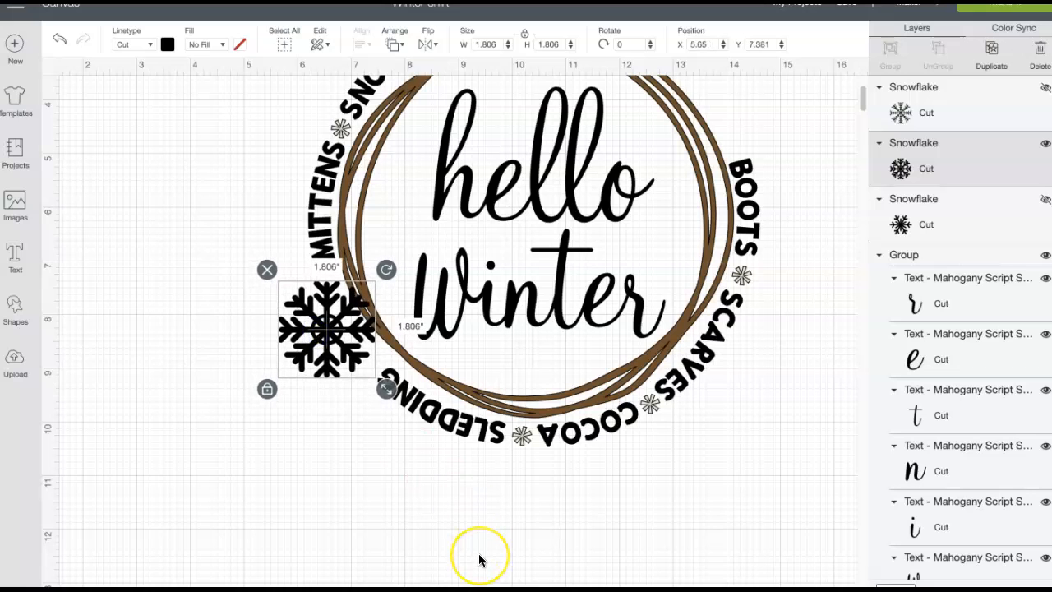
- Deselect the snowflake and save the project under its existing name
left_click(515, 545)
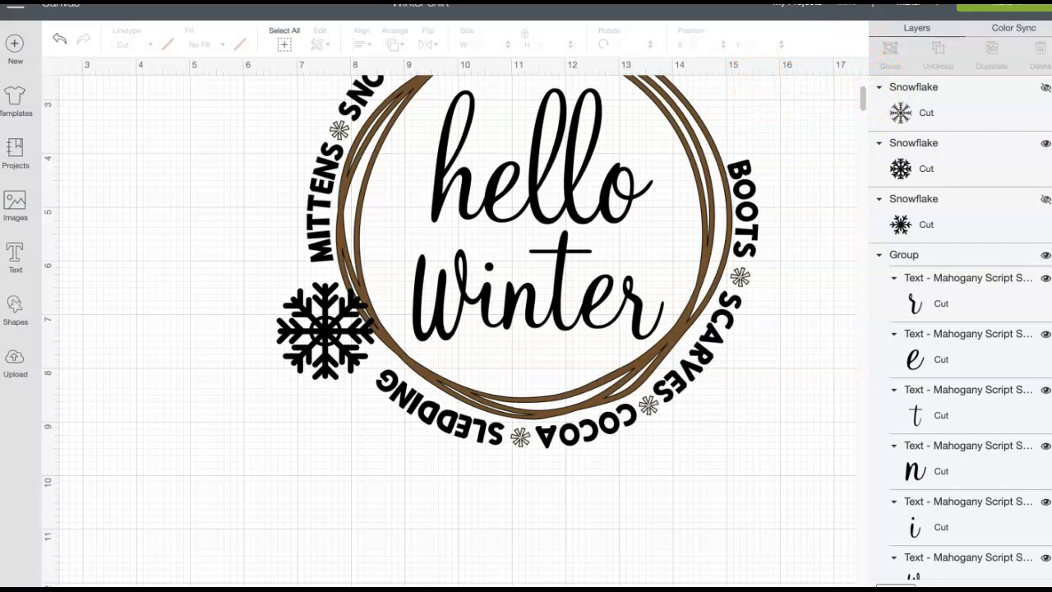
left_click(847, 4)
left_click(863, 23)
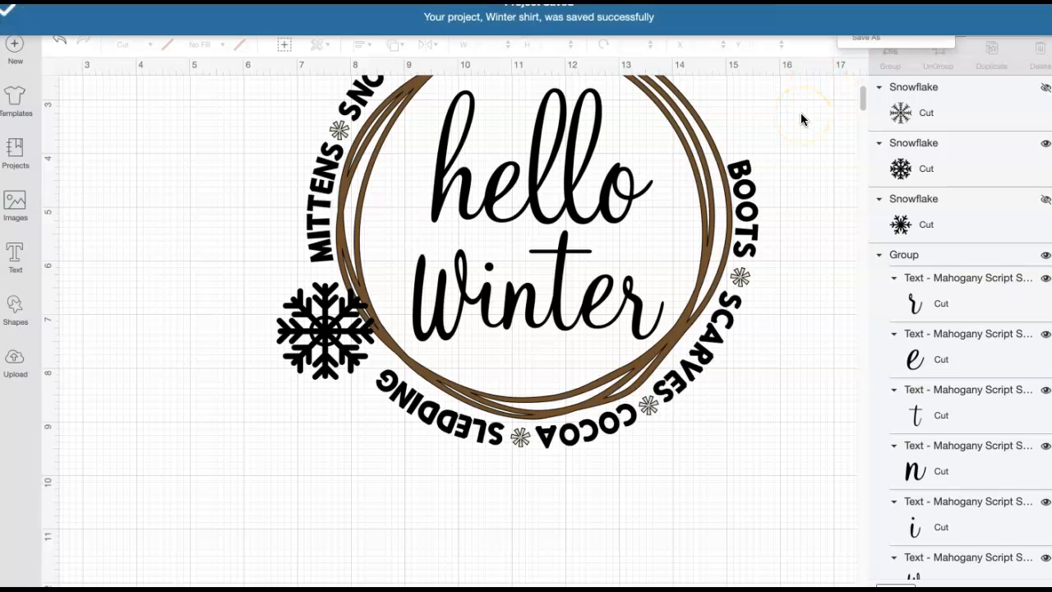
left_click(686, 120)
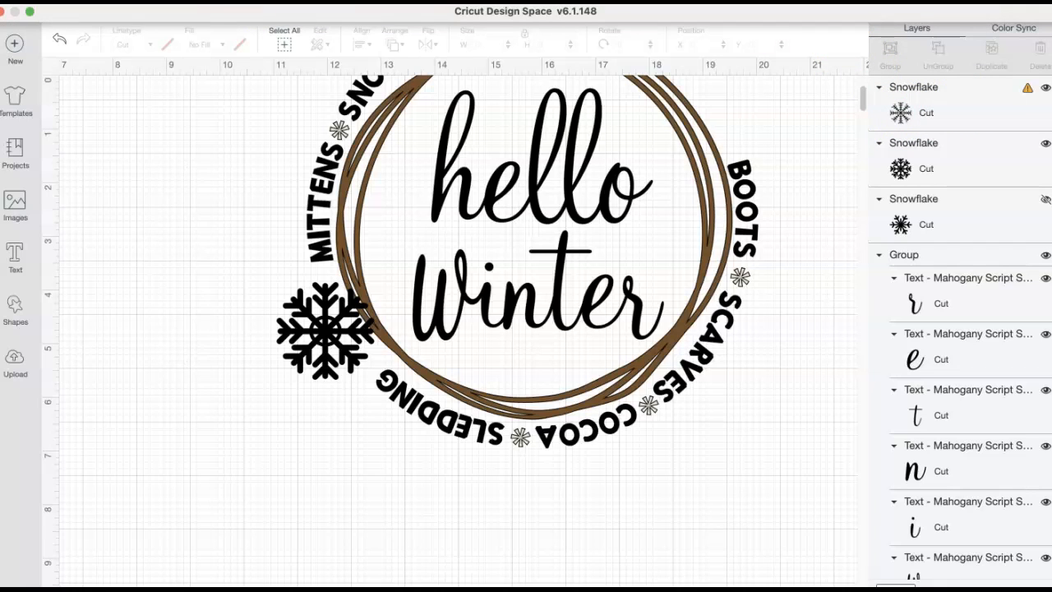
- Reload the design application with the winter shirt project
left_click(215, 2)
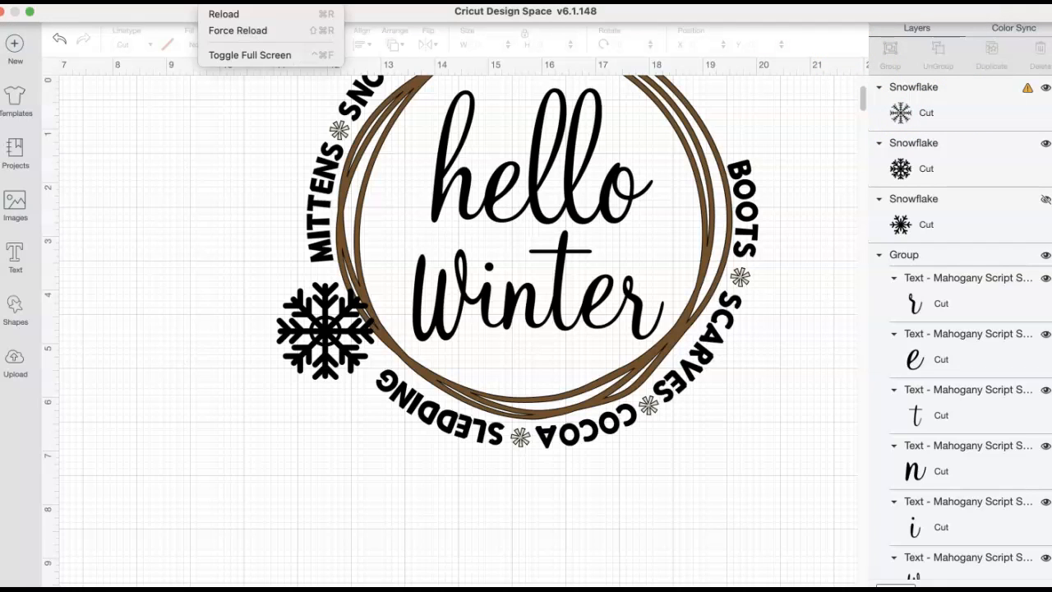
left_click(220, 14)
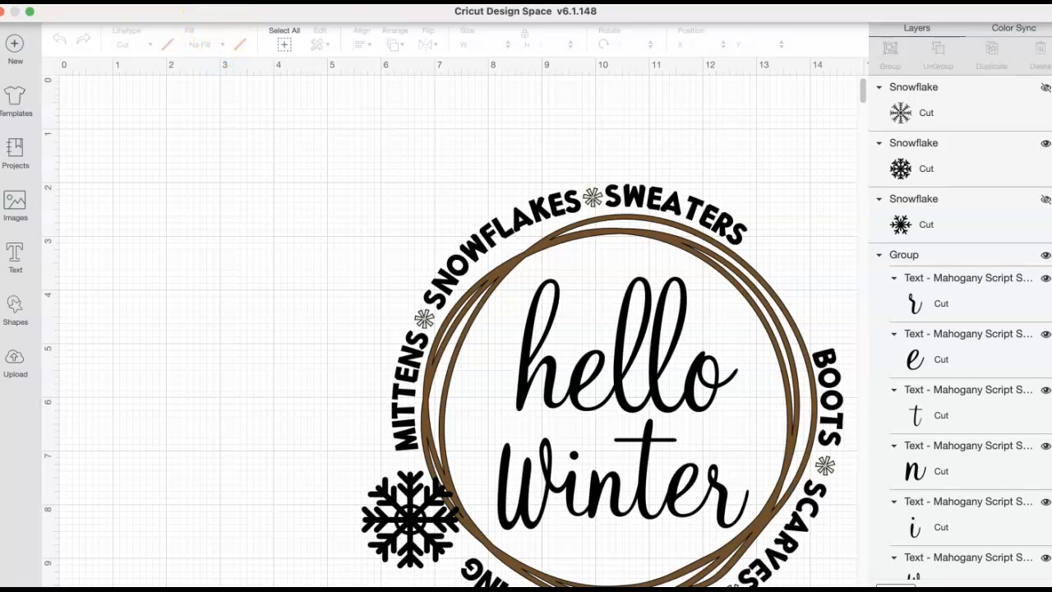
left_click(223, 14)
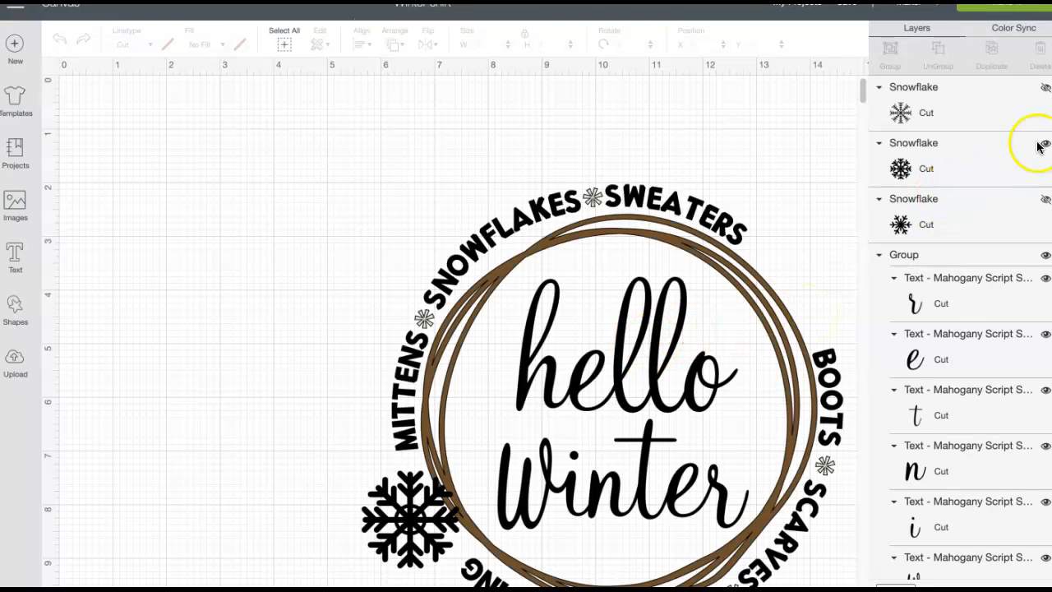
- Unhide the thin eight-armed snowflake, shrink it to about 1.806 by 1.806 inches and place it between "SWEATERS" and "BOOTS"
left_click(1045, 88)
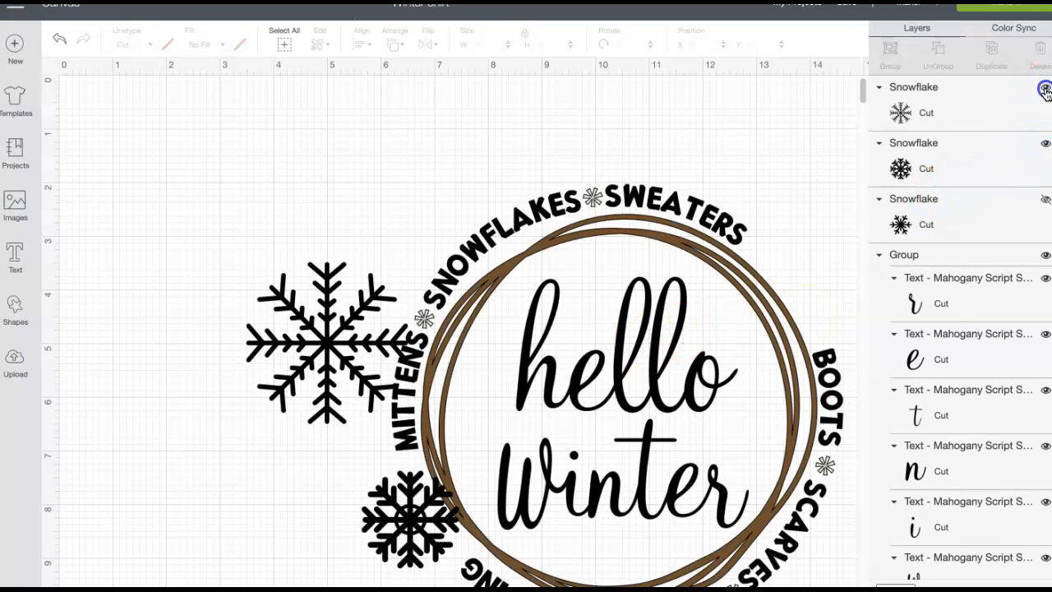
left_click_drag(341, 329, 229, 252)
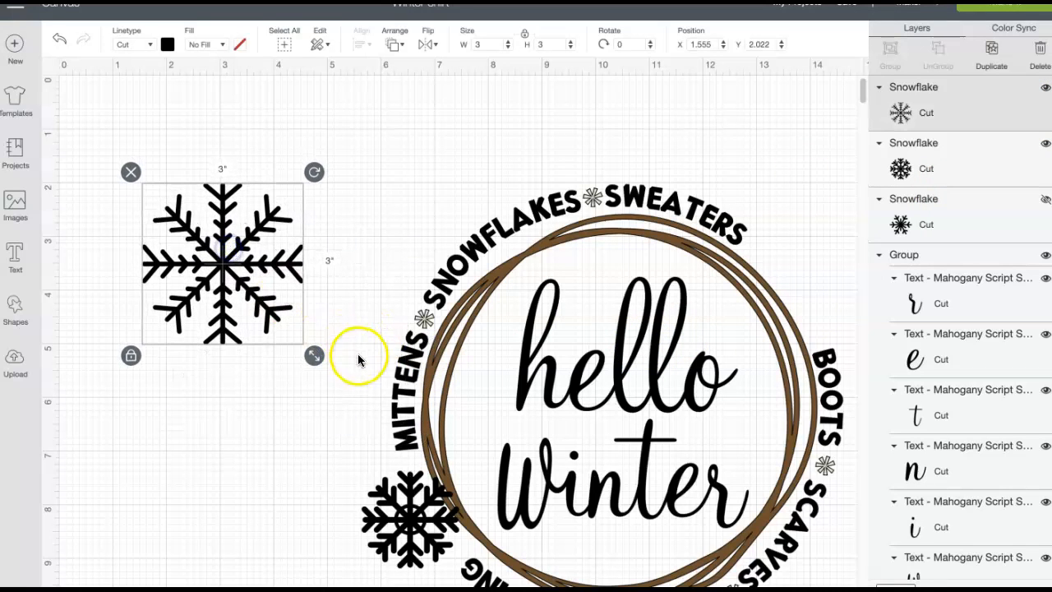
left_click_drag(313, 355, 235, 299)
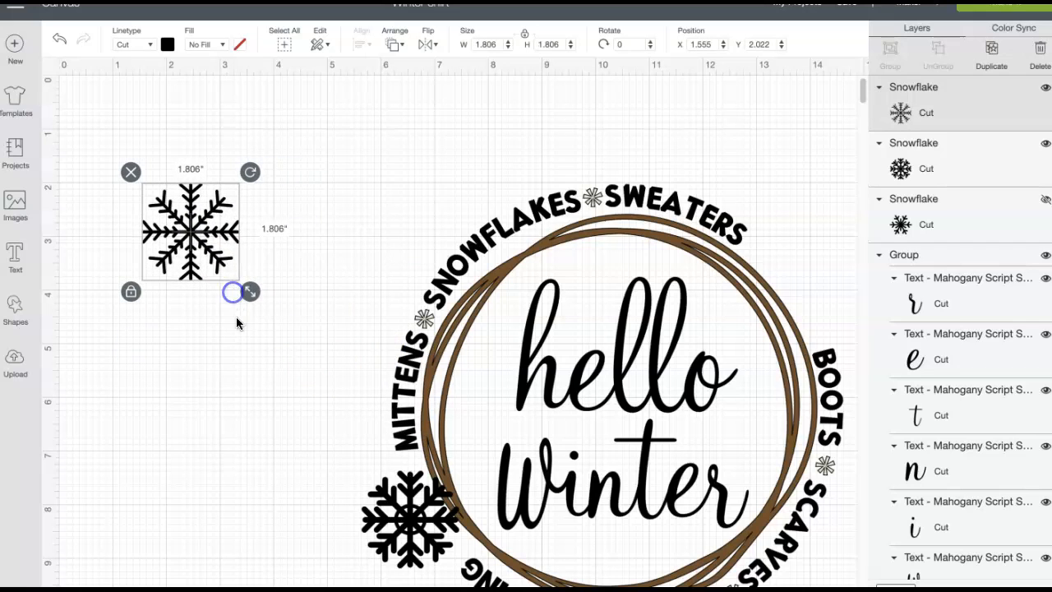
scroll(241, 404, "right", 5)
left_click_drag(95, 204, 677, 204)
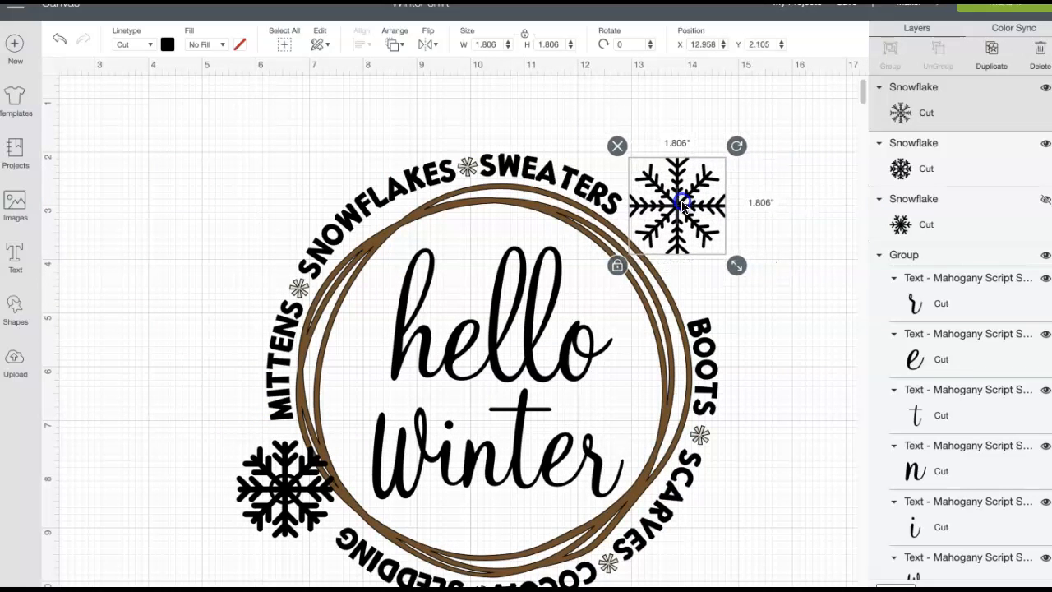
- Rotate the thin eight-armed snowflake to about 30.88 degrees and fine-tune its position to about X 12.841, Y 2.155
left_click_drag(736, 147, 756, 176)
left_click_drag(706, 217, 690, 231)
left_click_drag(733, 146, 737, 148)
left_click_drag(704, 190, 705, 196)
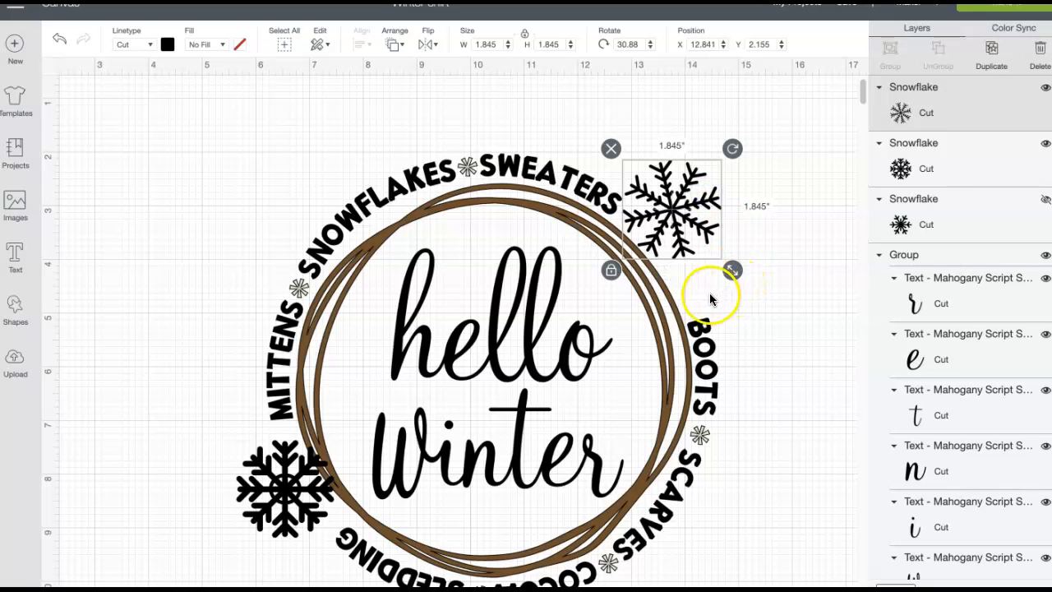
- Shrink the thin eight-armed snowflake to about 1.551 by 1.551 inches, rotated to 36.75 degrees at about X 12.829, Y 2.337
left_click_drag(726, 267, 706, 256)
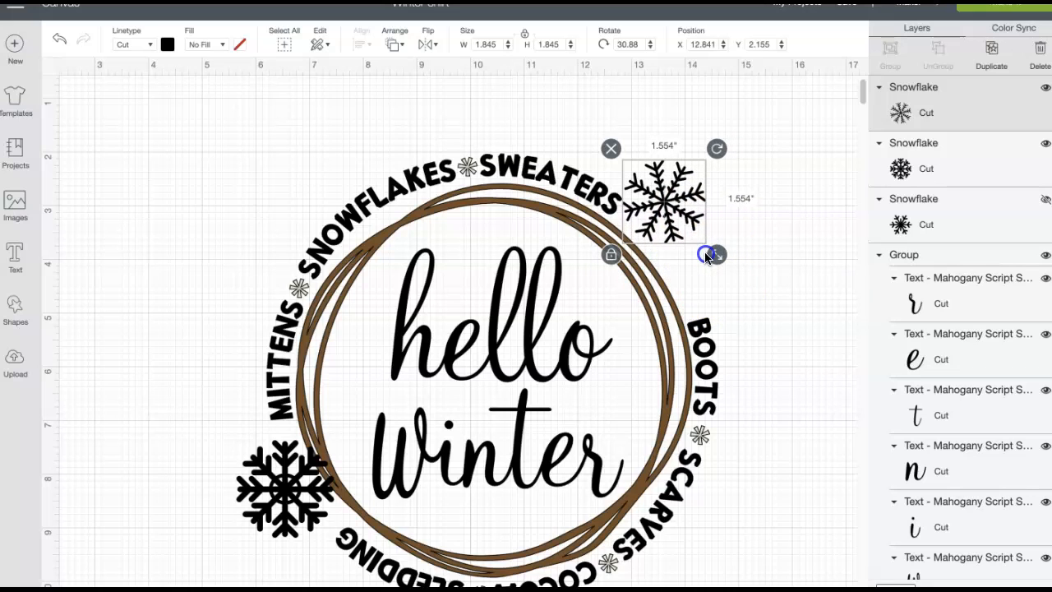
left_click_drag(668, 217, 668, 226)
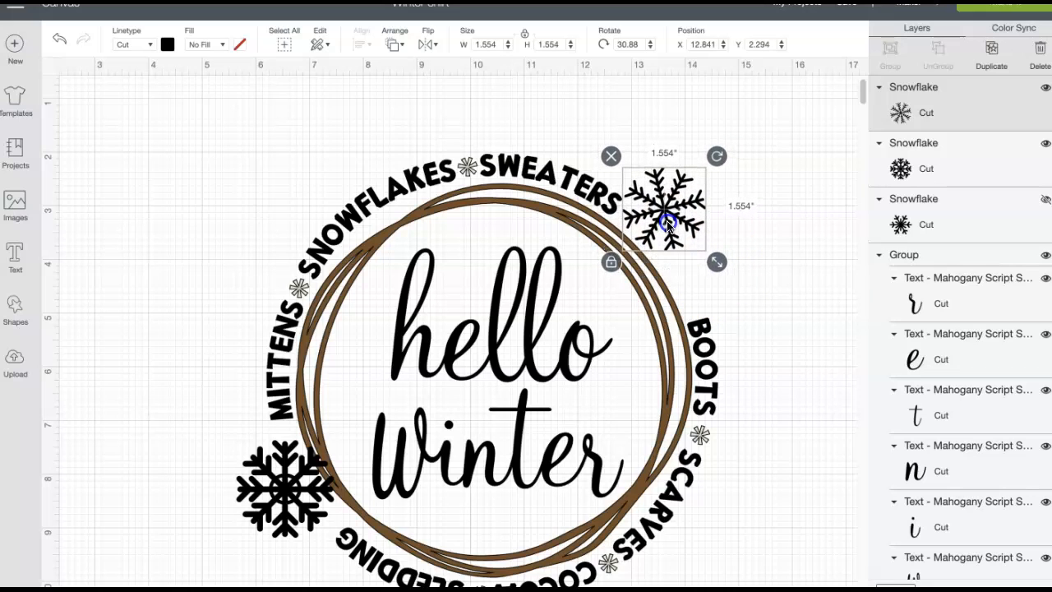
left_click_drag(716, 158, 719, 165)
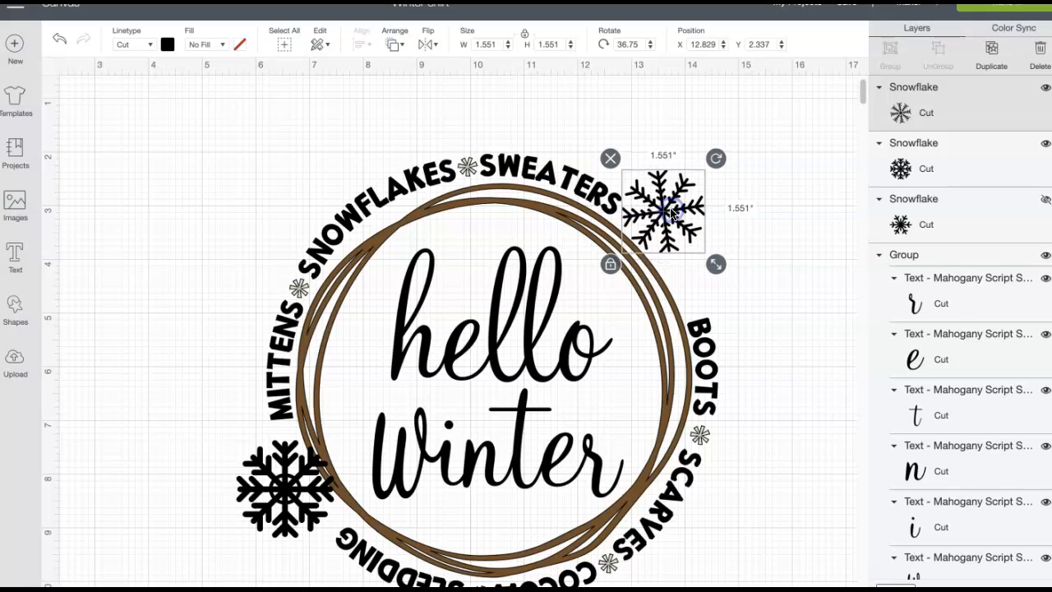
left_click(804, 222)
- Unhide the bold solid-centred snowflake, shrink it and place it in the gap between "SWEATERS" and "BOOTS"
left_click(1044, 202)
left_click_drag(140, 446, 733, 283)
left_click_drag(843, 376, 740, 299)
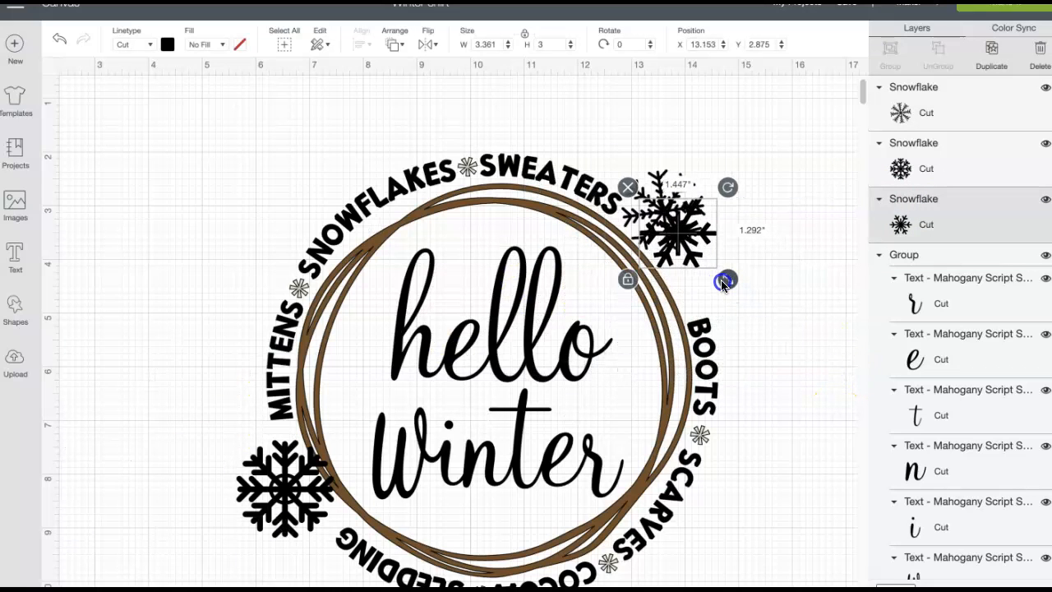
left_click_drag(695, 250, 708, 319)
- Move the thin snowflake to about X 12.731, Y 2.351 and the bold solid-centred one onto the wreath ring at about X 12.597, Y 4
left_click_drag(676, 280, 659, 210)
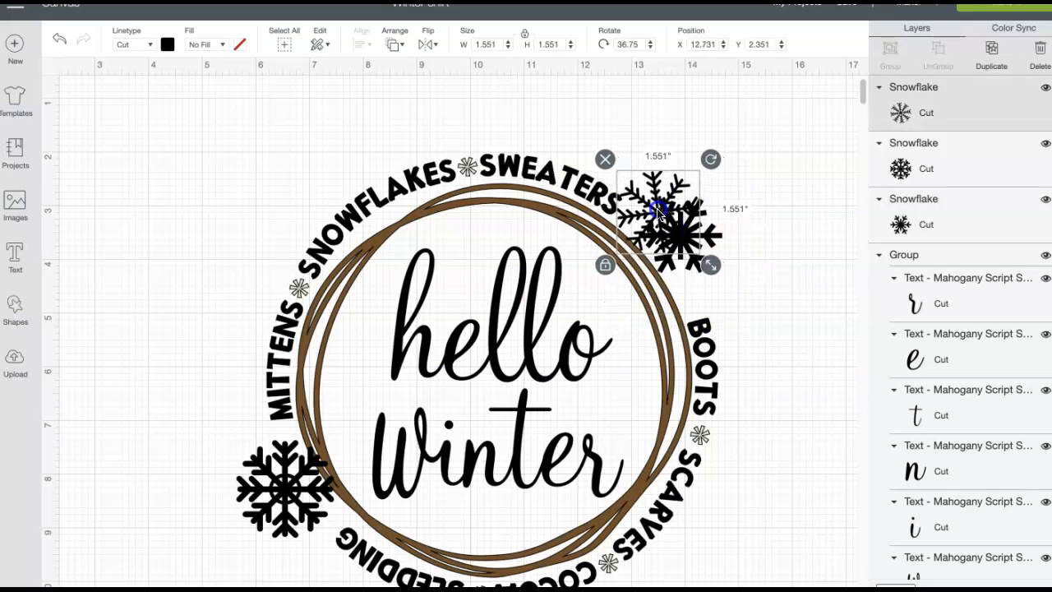
left_click(712, 240)
left_click_drag(712, 240, 680, 301)
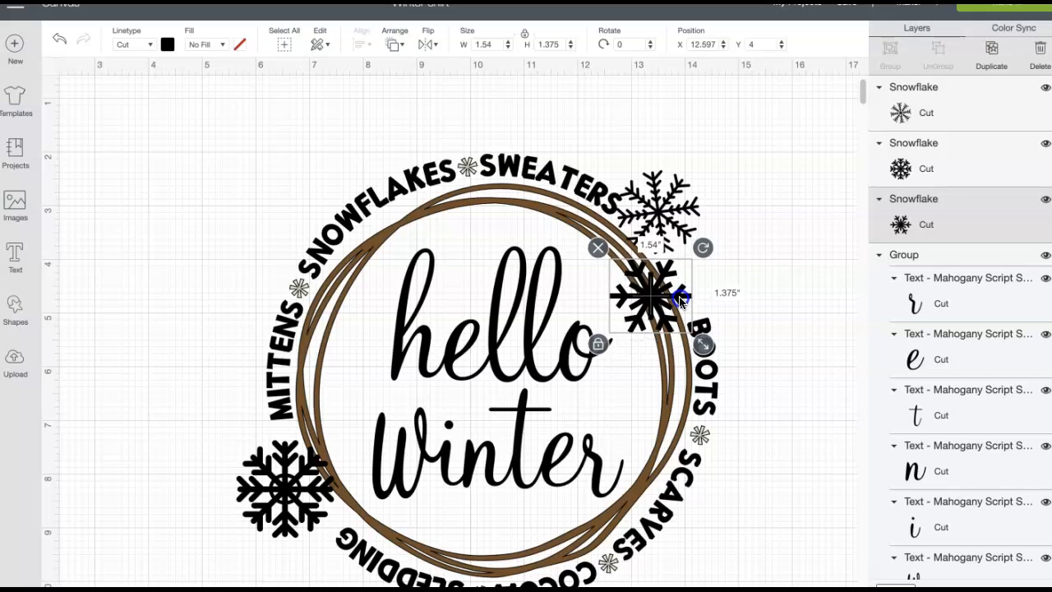
left_click(730, 286)
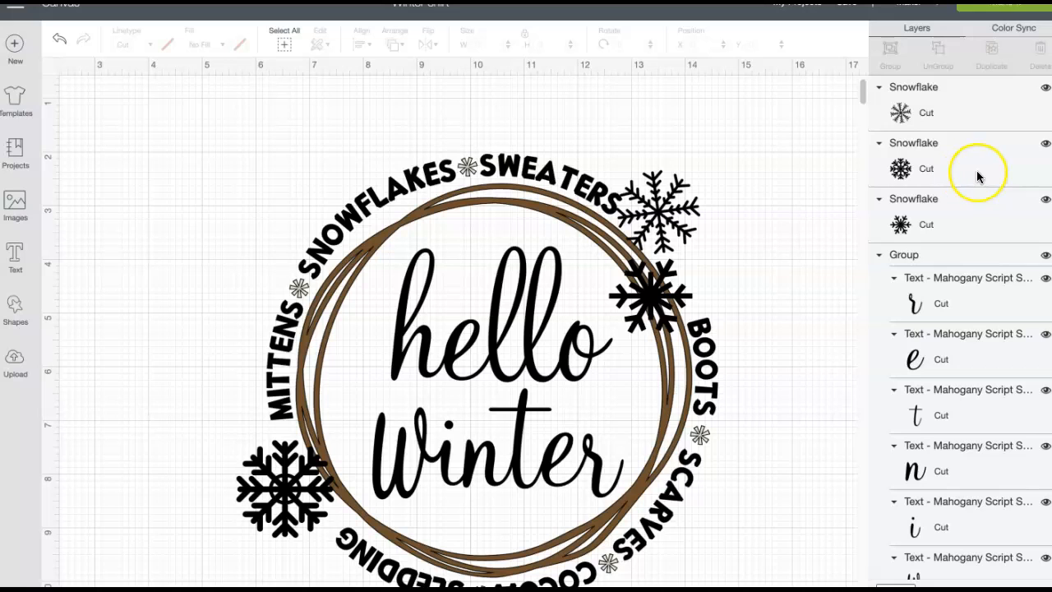
- Unhide the grey layer with two snowflakes and two circles and delete it from the canvas
scroll(977, 170, "down", 10)
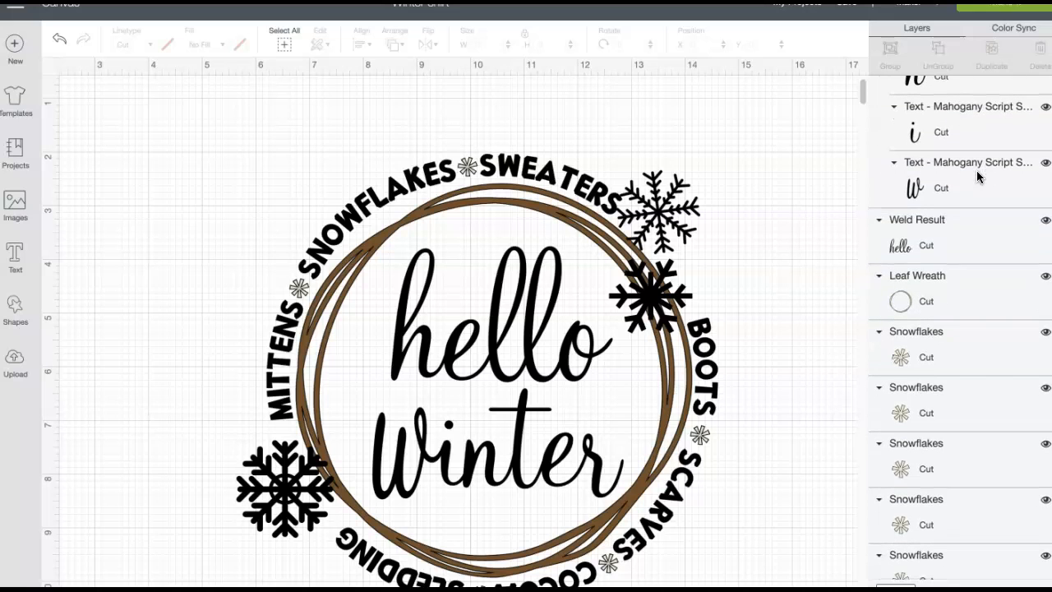
scroll(976, 175, "down", 3)
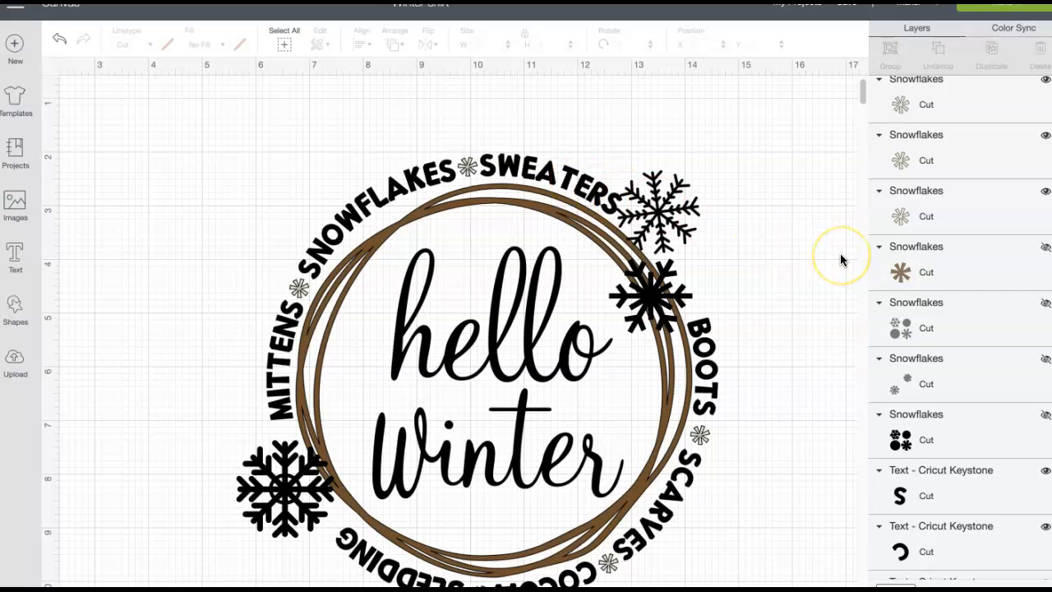
scroll(840, 259, "right", 3)
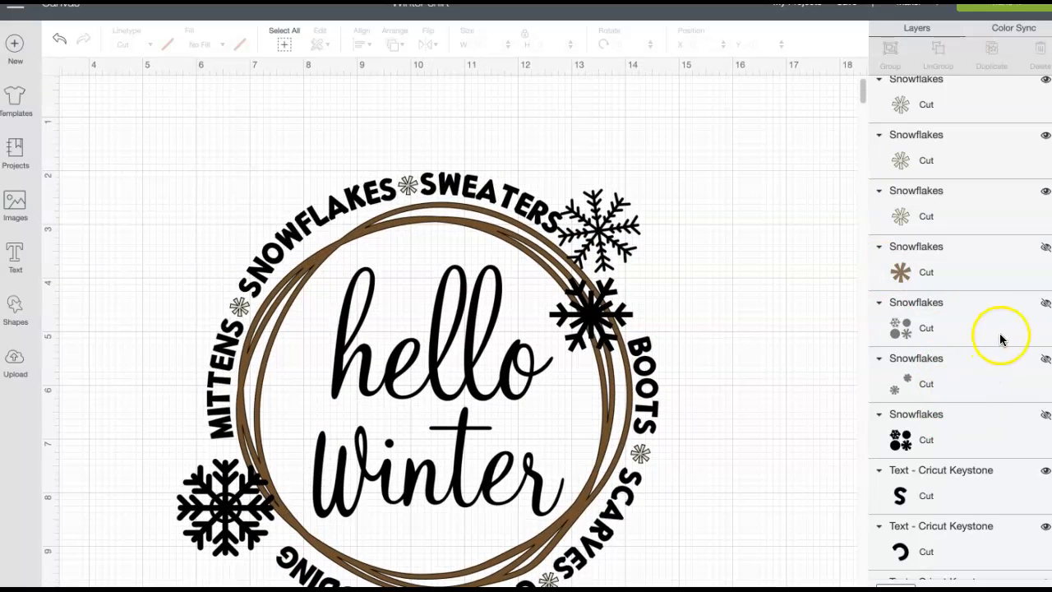
left_click(1046, 305)
scroll(855, 272, "left", 2)
scroll(855, 272, "down", 1)
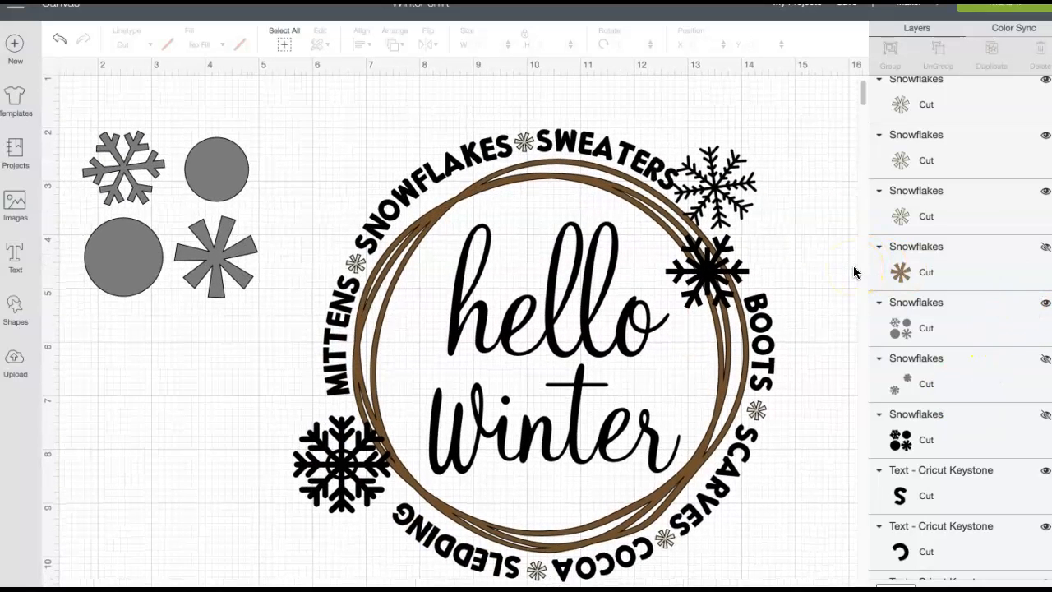
left_click(124, 161)
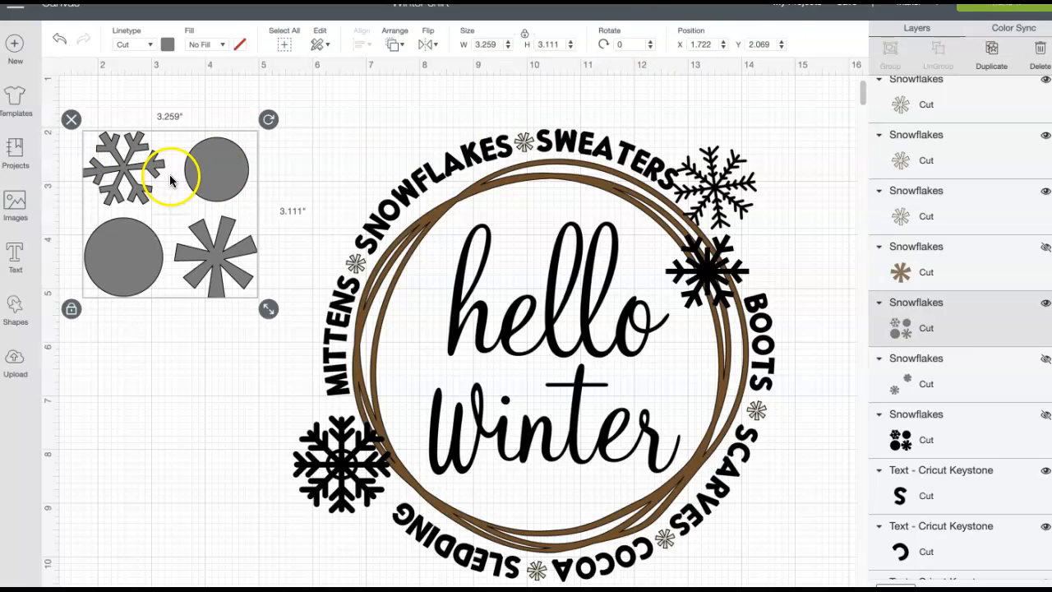
left_click_drag(172, 181, 193, 169)
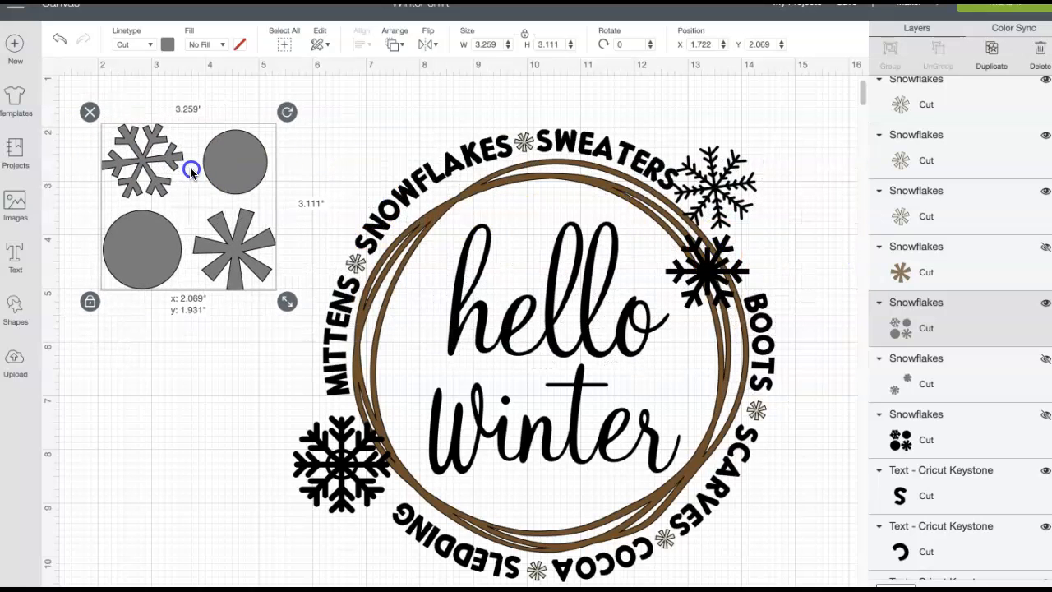
left_click(90, 114)
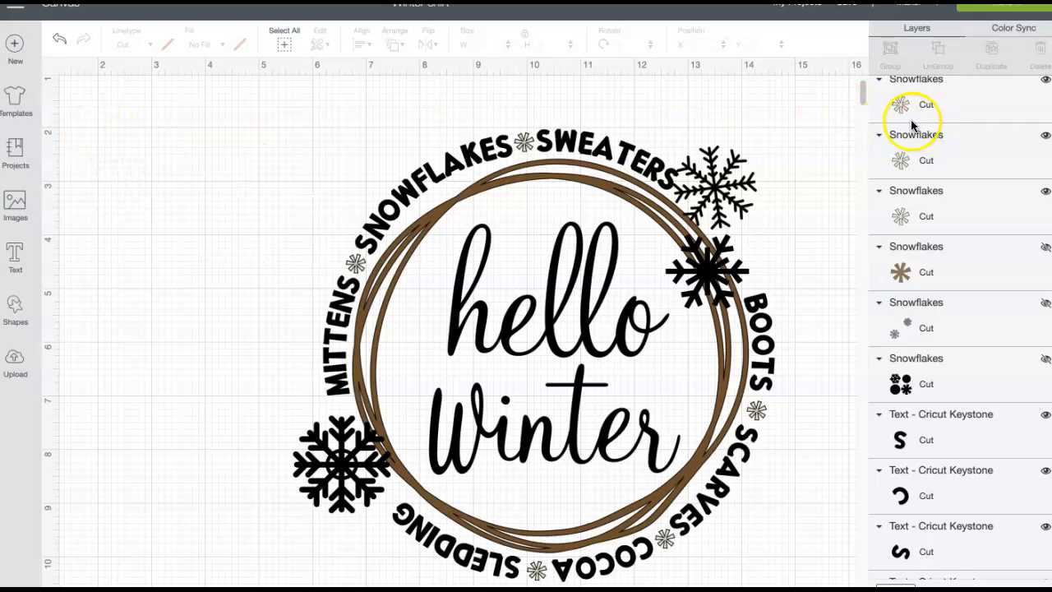
- Duplicate the small beige snowflake between "SNOWFLAKES" and "SWEATERS" and move the copy above "BOOTS" to about X 14.443, Y 3.98
scroll(911, 120, "up", 3)
scroll(911, 124, "down", 3)
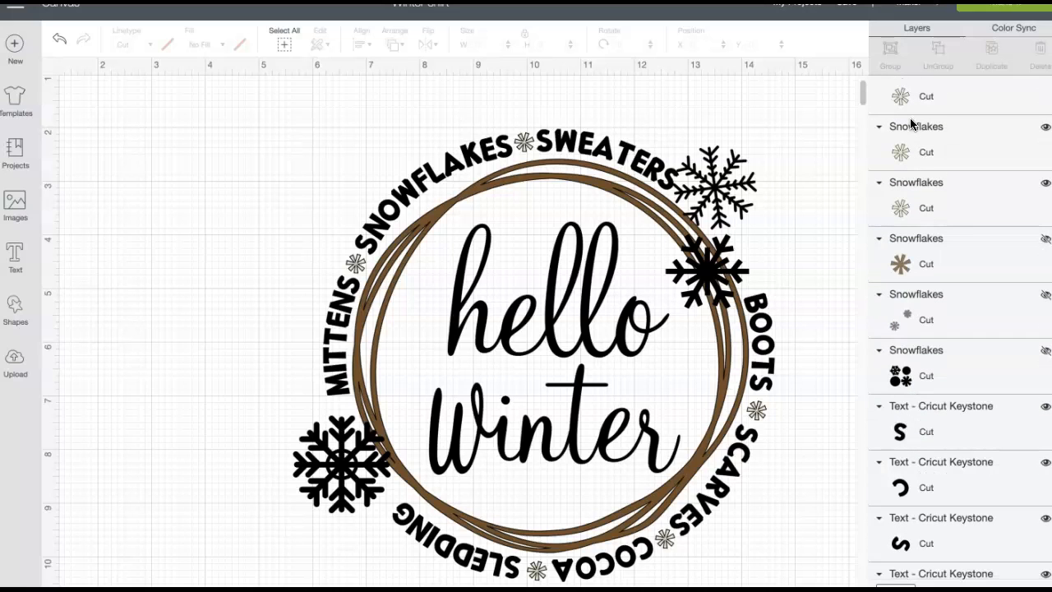
left_click(521, 146)
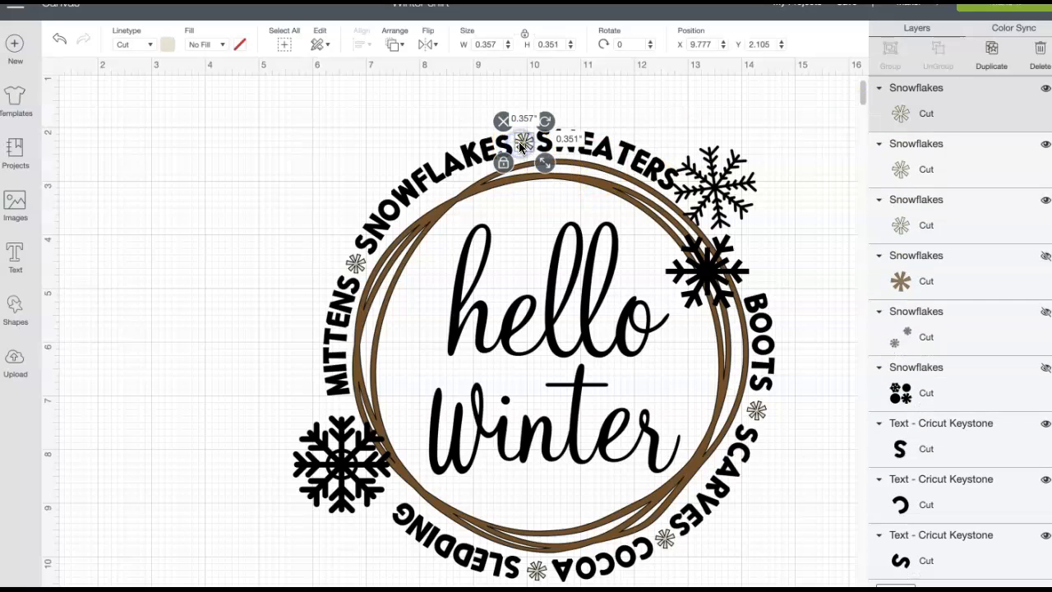
left_click(994, 51)
left_click_drag(541, 165, 775, 245)
scroll(800, 156, "right", 5)
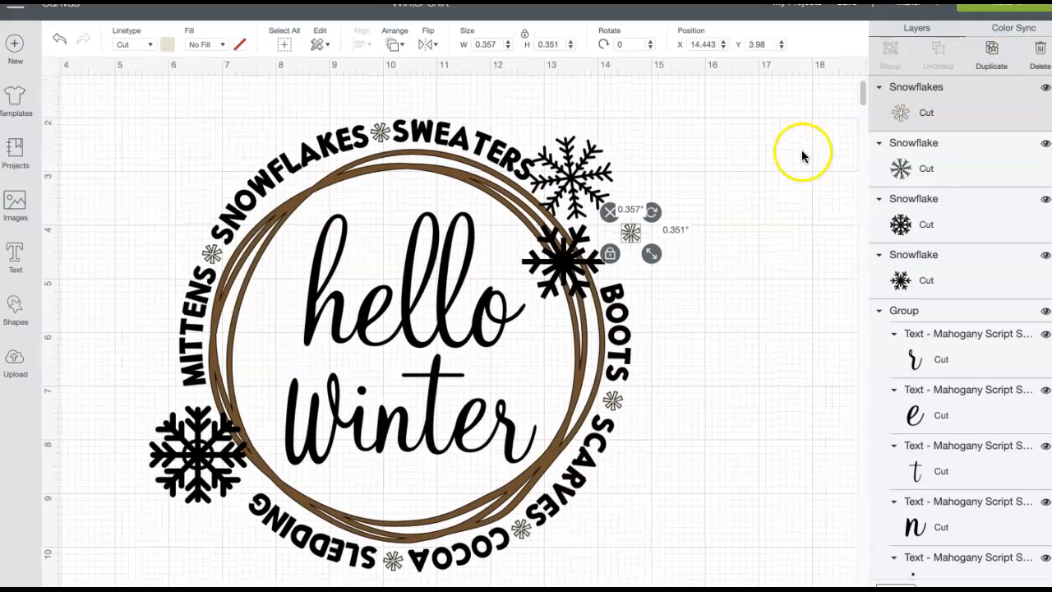
- Enlarge the copied beige snowflake to about 0.94 by 0.925 inches, rotate it to 10.42 degrees and position it at about X 13.971, Y 3.675
left_click_drag(651, 254, 626, 233)
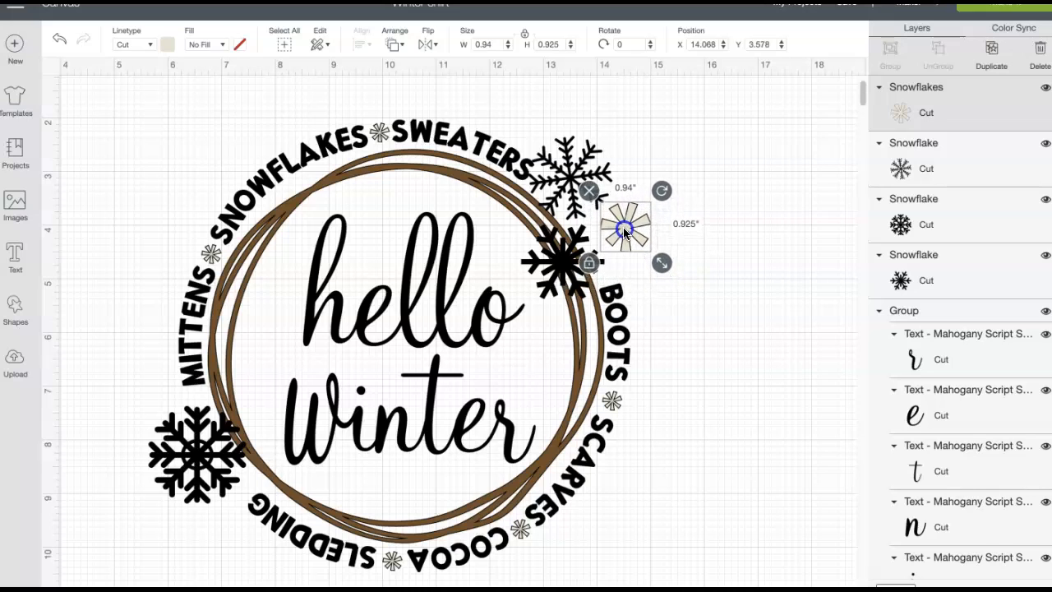
left_click_drag(670, 188, 627, 234)
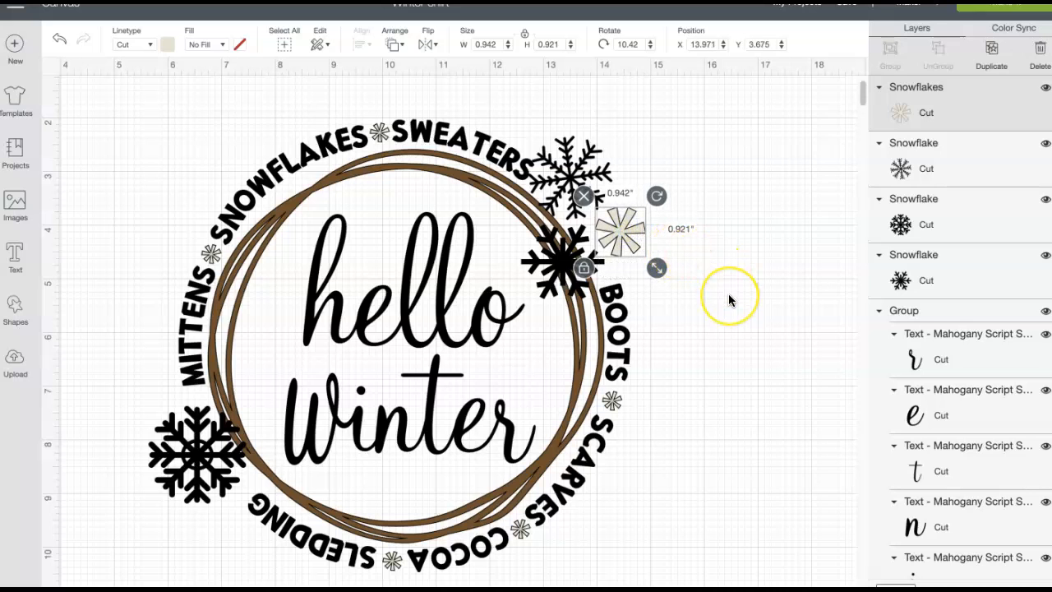
scroll(728, 301, "left", 3)
left_click(758, 335)
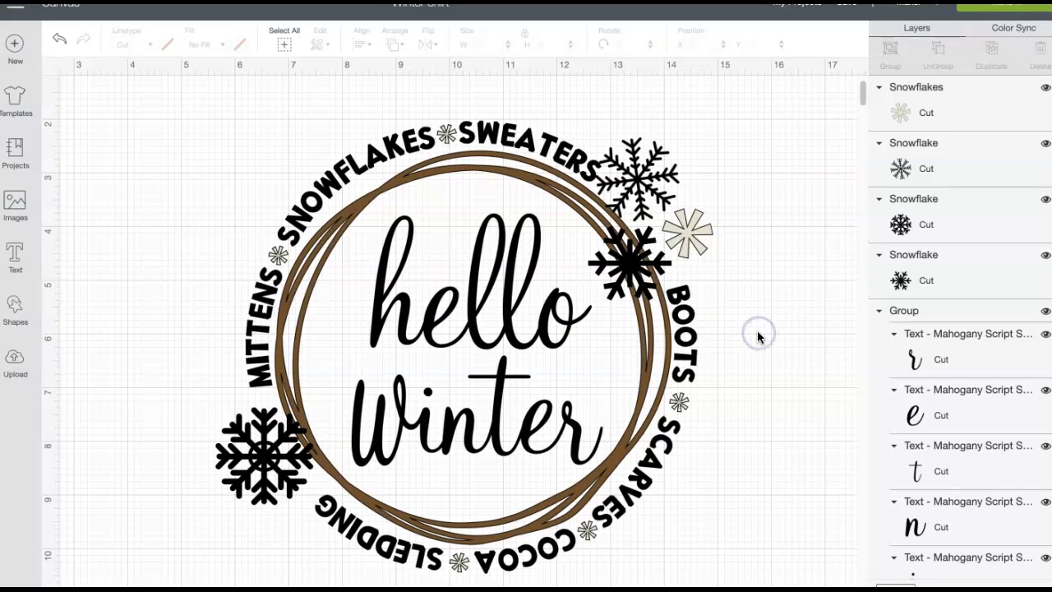
- Nudge the thin, beige and bold snowflakes between "SWEATERS" and "BOOTS" to even their spacing, with the bold one at about X 12.611, Y 4.125
scroll(758, 335, "up", 2)
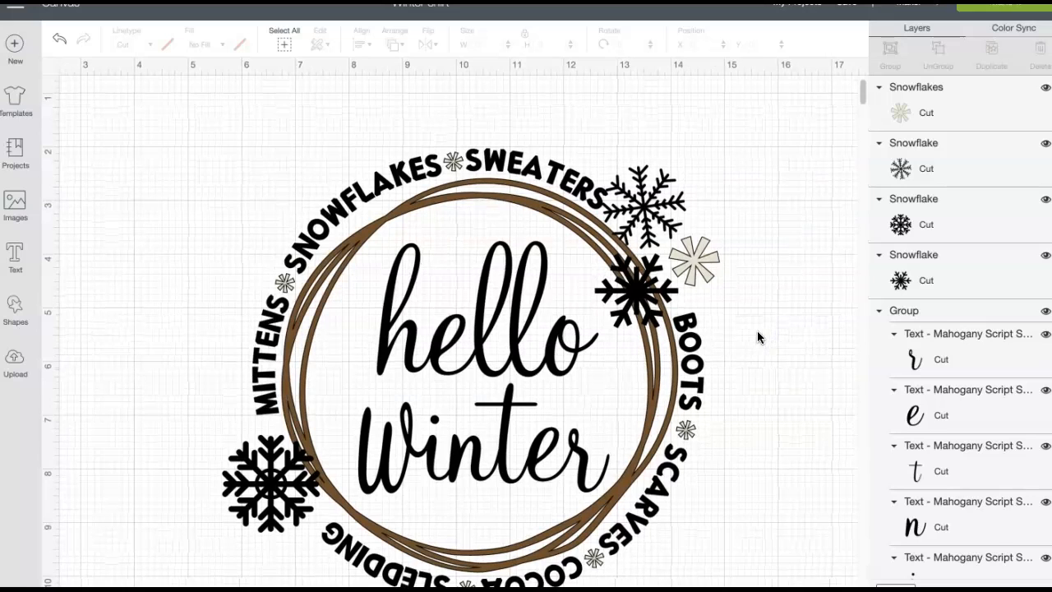
left_click(659, 212)
left_click_drag(659, 212, 663, 217)
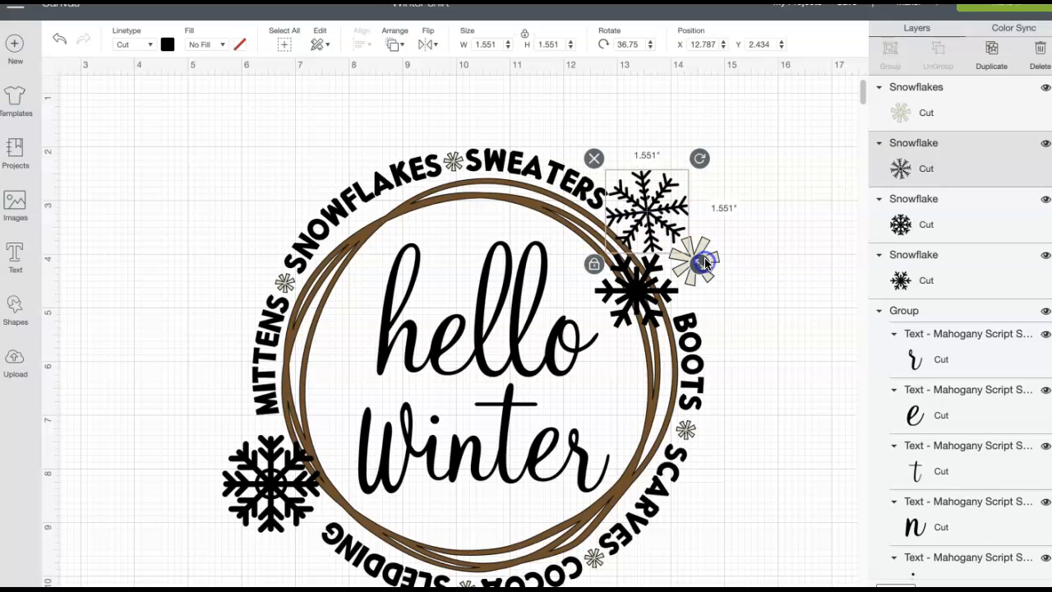
left_click_drag(715, 254, 721, 262)
left_click(666, 195)
left_click_drag(671, 197, 675, 199)
left_click_drag(634, 267, 645, 287)
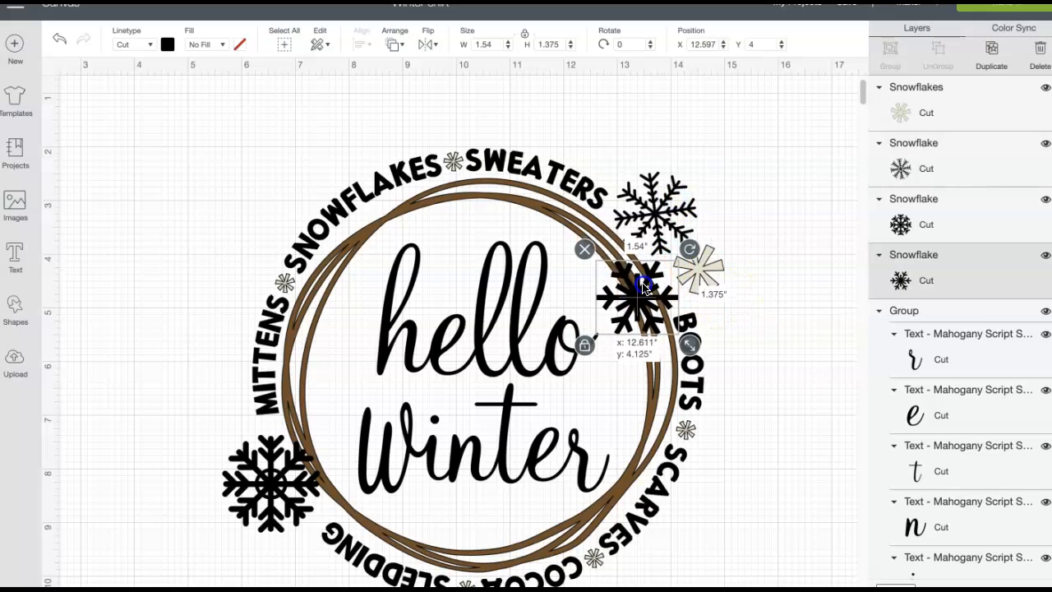
left_click(803, 313)
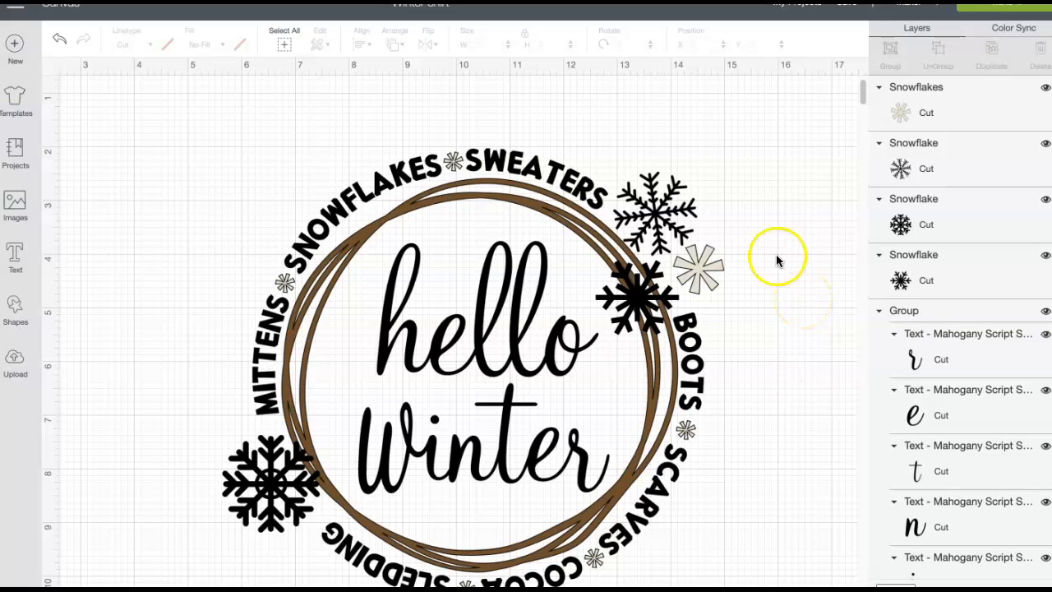
- Group and attach the whole winter design, and move it to about X 5.428, Y 1.373
left_click_drag(179, 133, 728, 588)
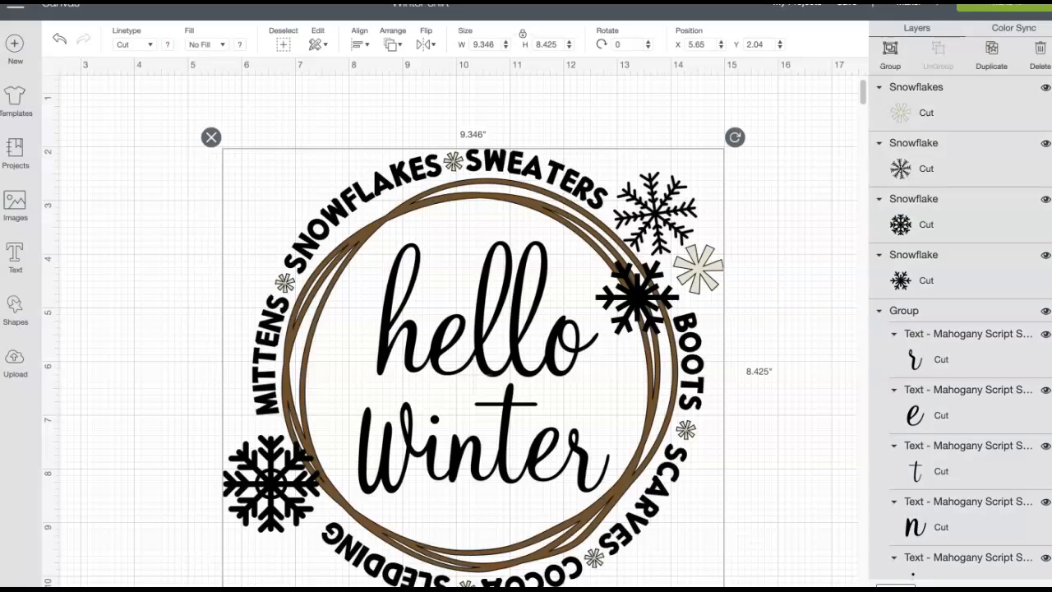
left_click(888, 52)
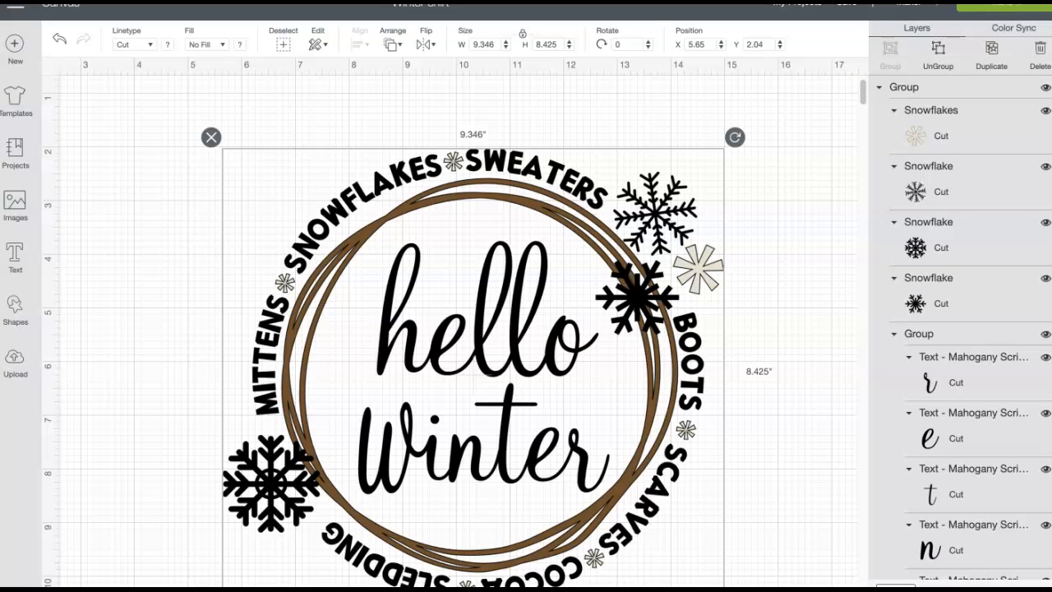
left_click(963, 589)
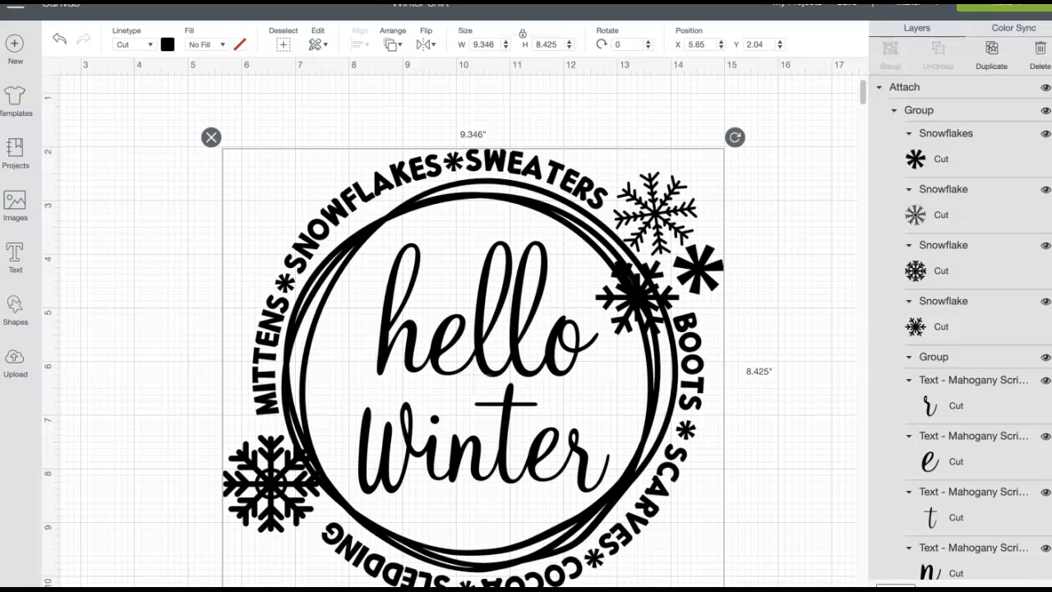
left_click_drag(509, 329, 497, 296)
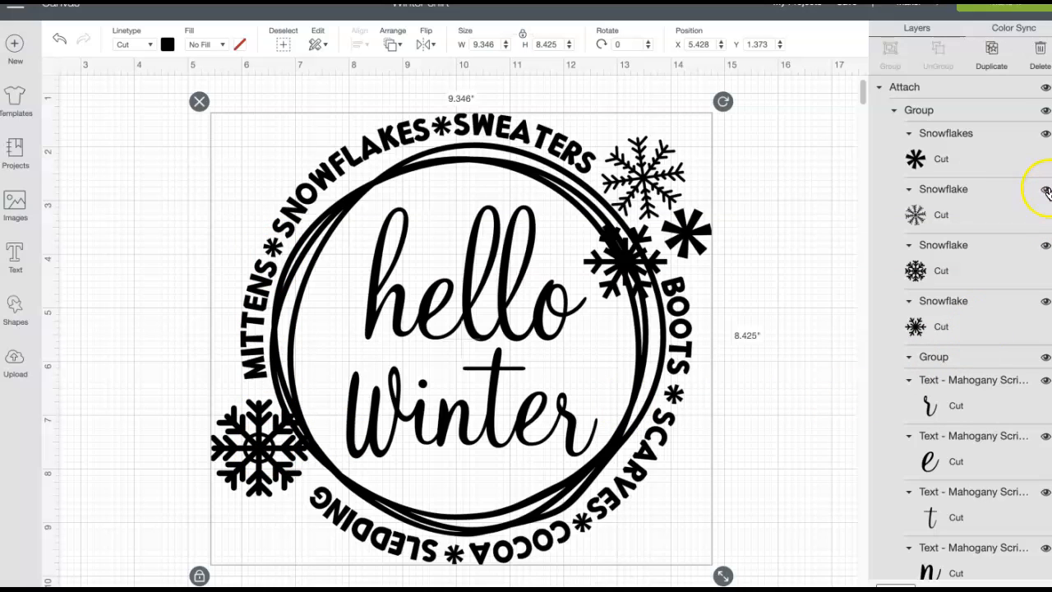
- Hide the four large snowflakes placed around the wreath
left_click(1046, 304)
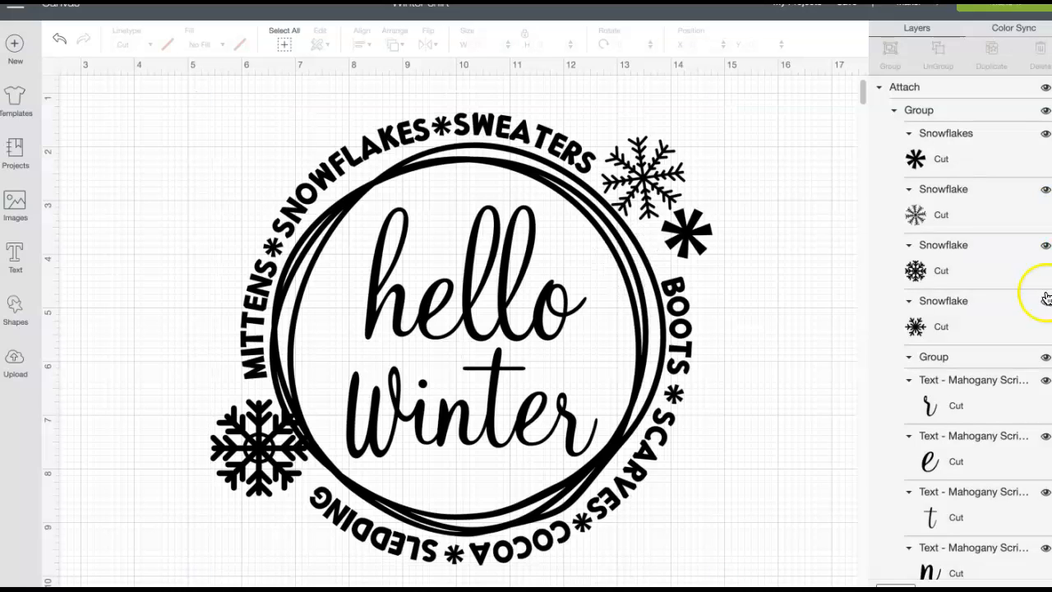
left_click(1046, 245)
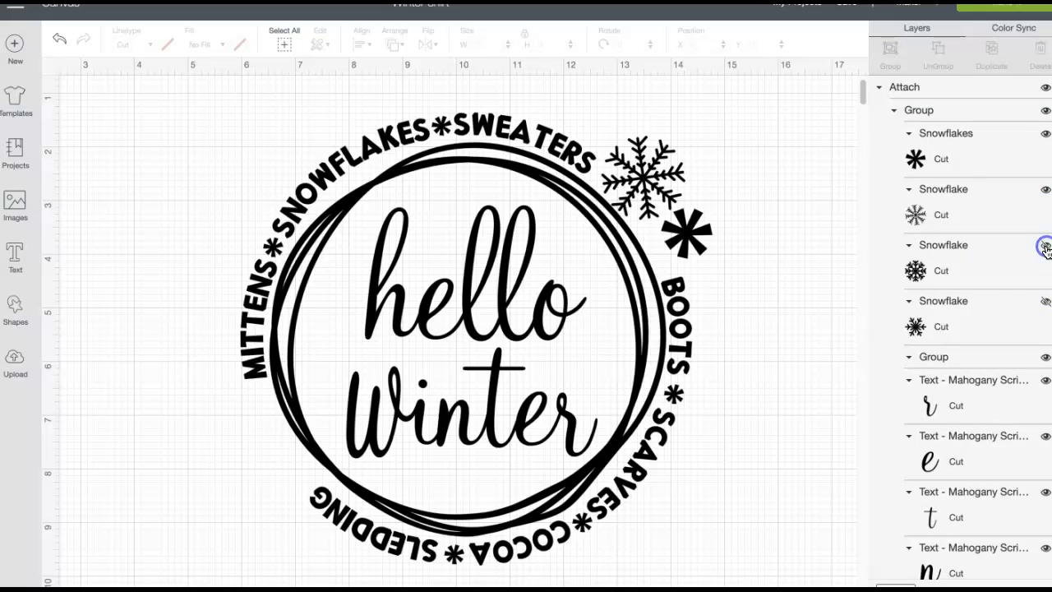
left_click(1046, 189)
left_click(1045, 136)
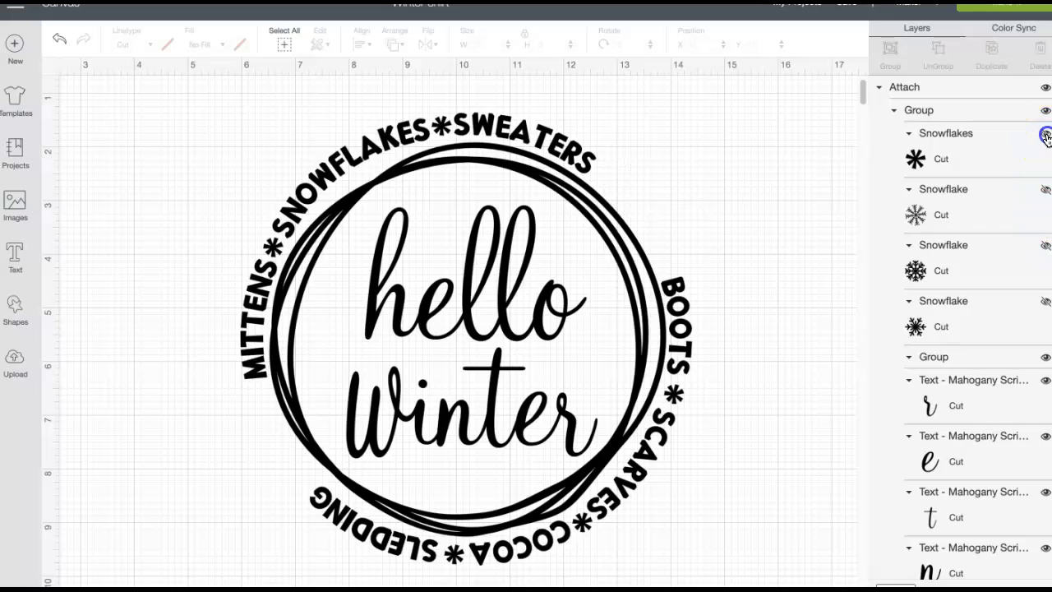
- Hide the five small snowflakes separating the curved words
scroll(1046, 140, "down", 1)
scroll(1047, 140, "up", 1)
scroll(1047, 139, "down", 10)
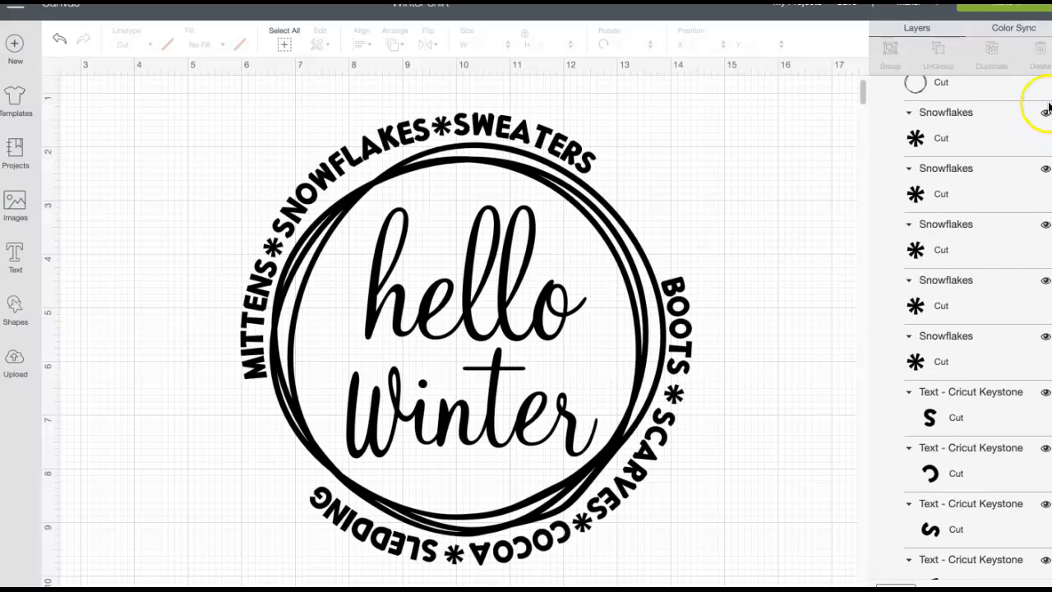
left_click(1045, 112)
left_click(1046, 168)
left_click(1045, 224)
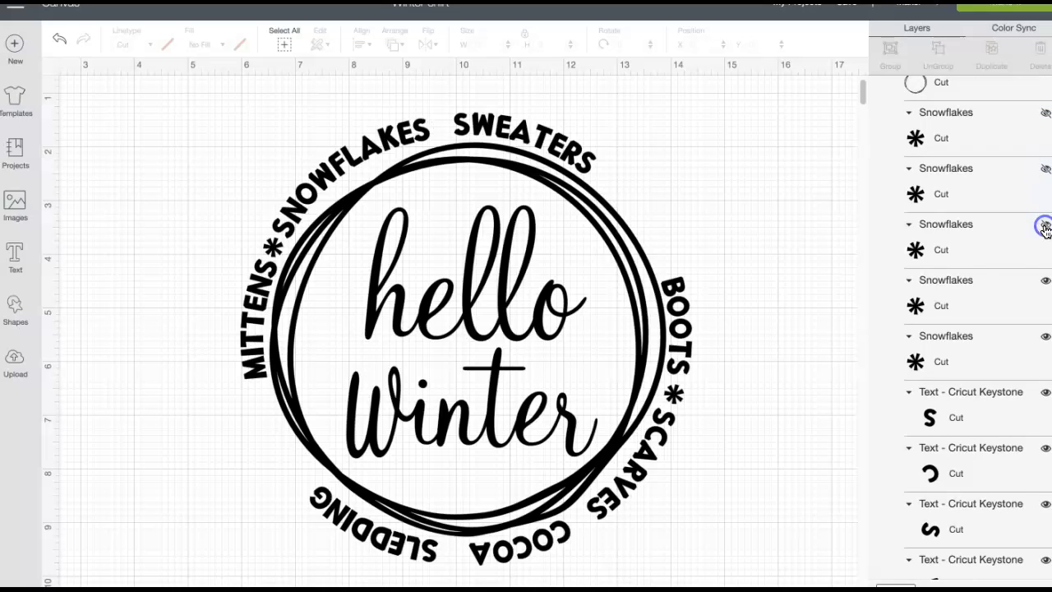
left_click(1045, 281)
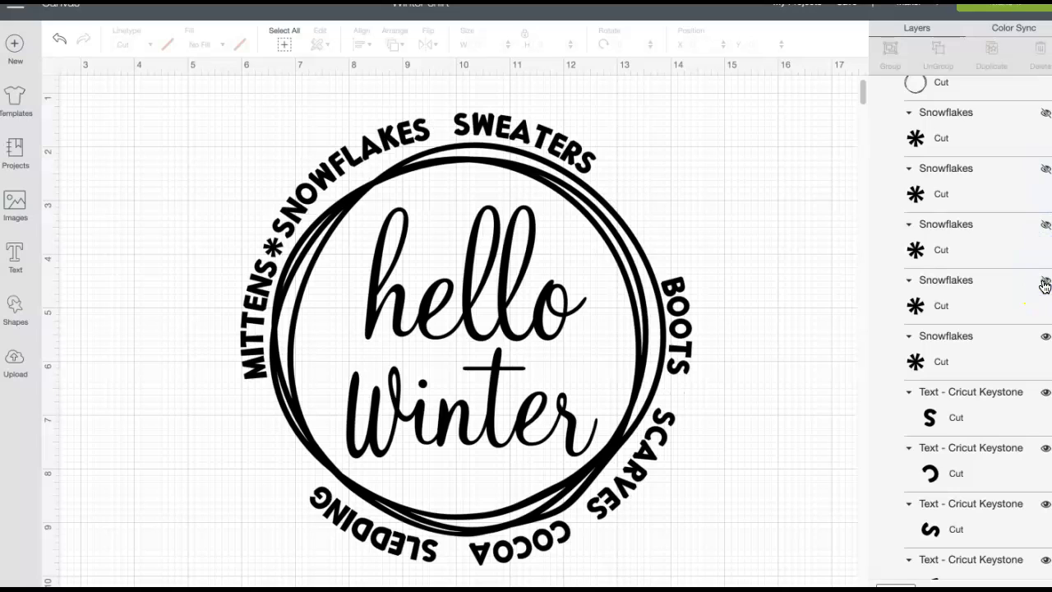
left_click(1046, 337)
scroll(1025, 299, "up", 2)
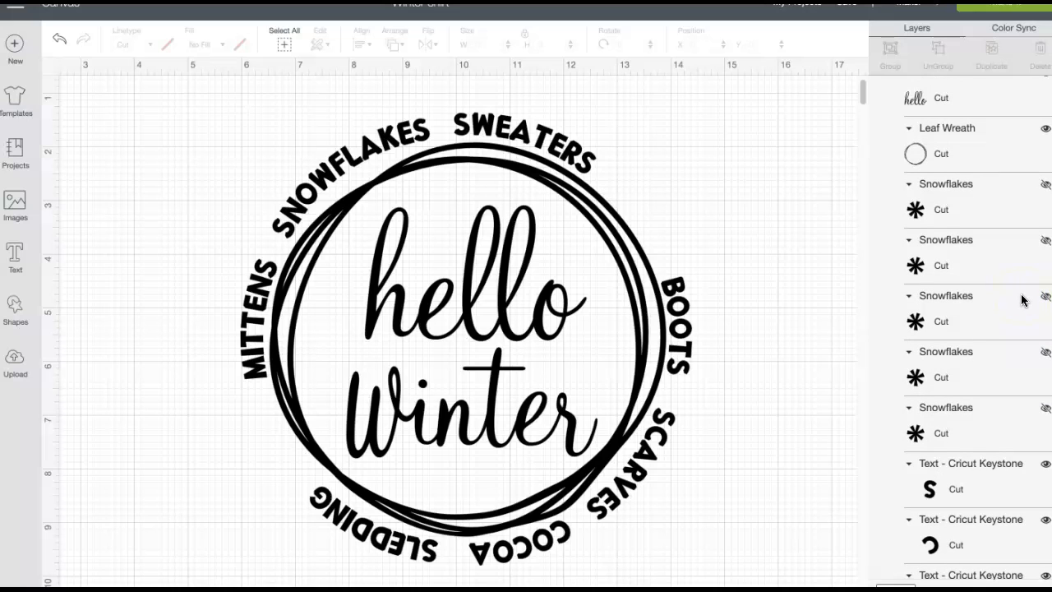
- Hide the whole attached winter design, including the script words, wreath and curved text
scroll(1031, 230, "up", 5)
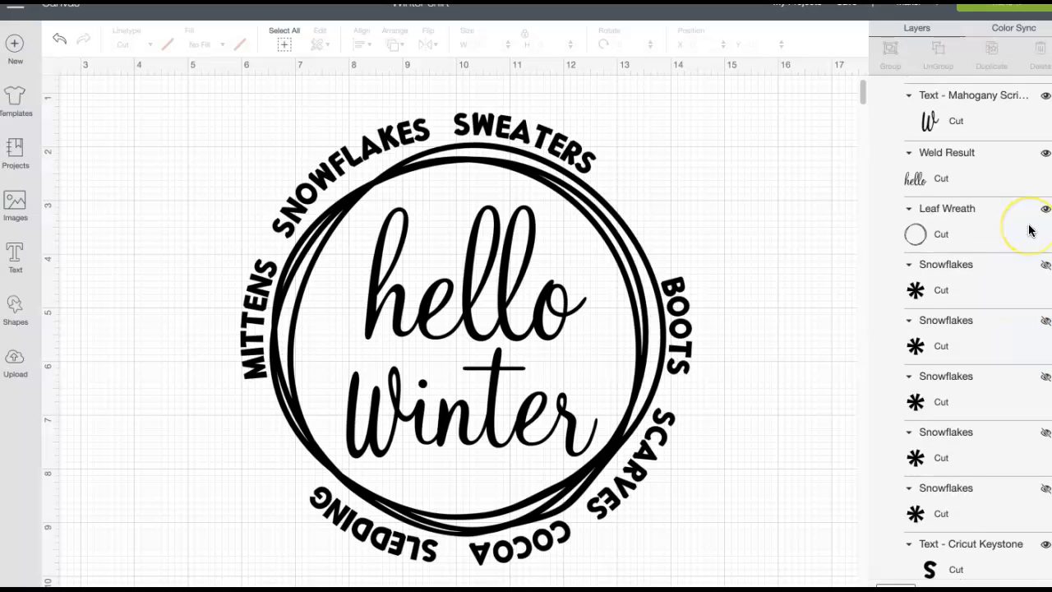
scroll(1031, 230, "up", 6)
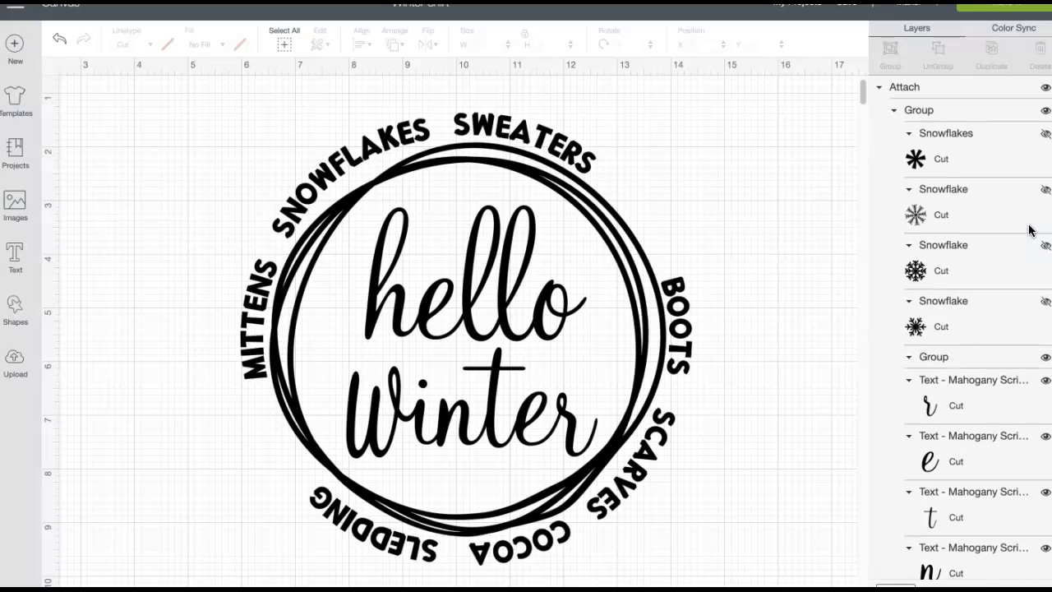
left_click(1046, 113)
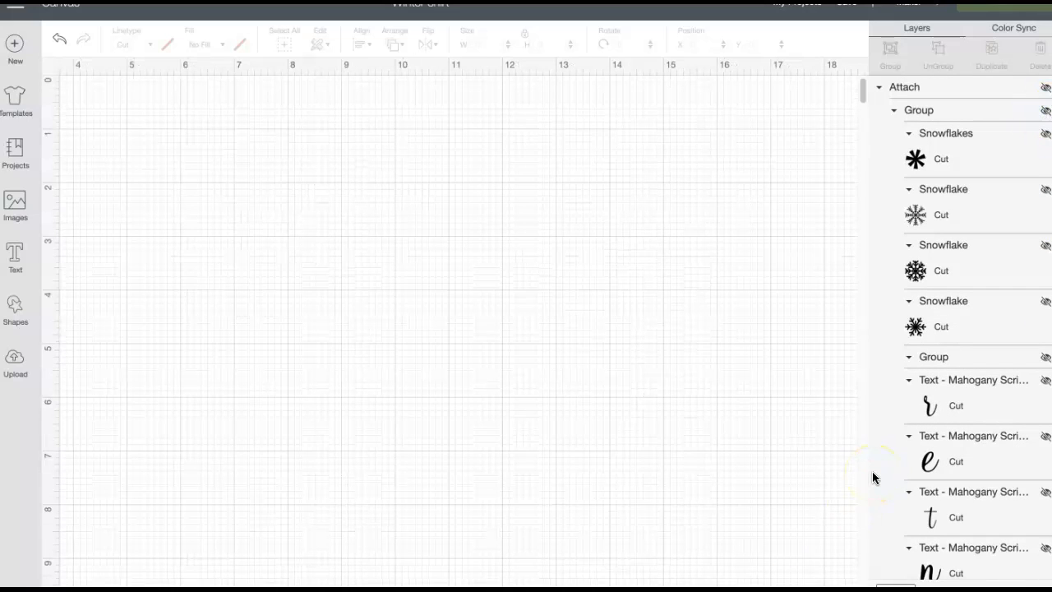
- Make only the four large snowflakes of the attached design visible again
left_click(1045, 134)
left_click(1044, 190)
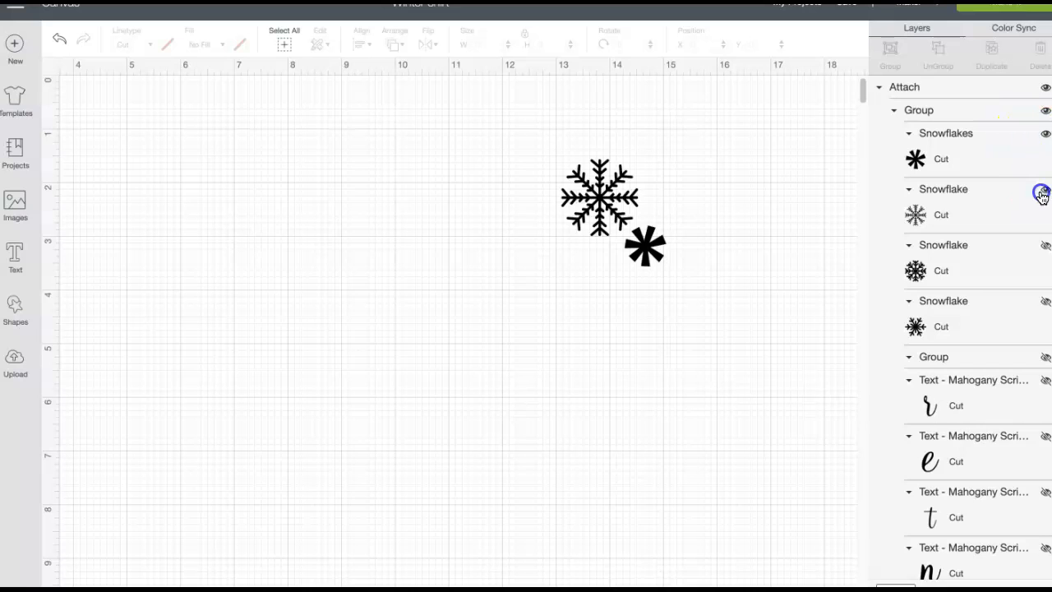
left_click(1044, 246)
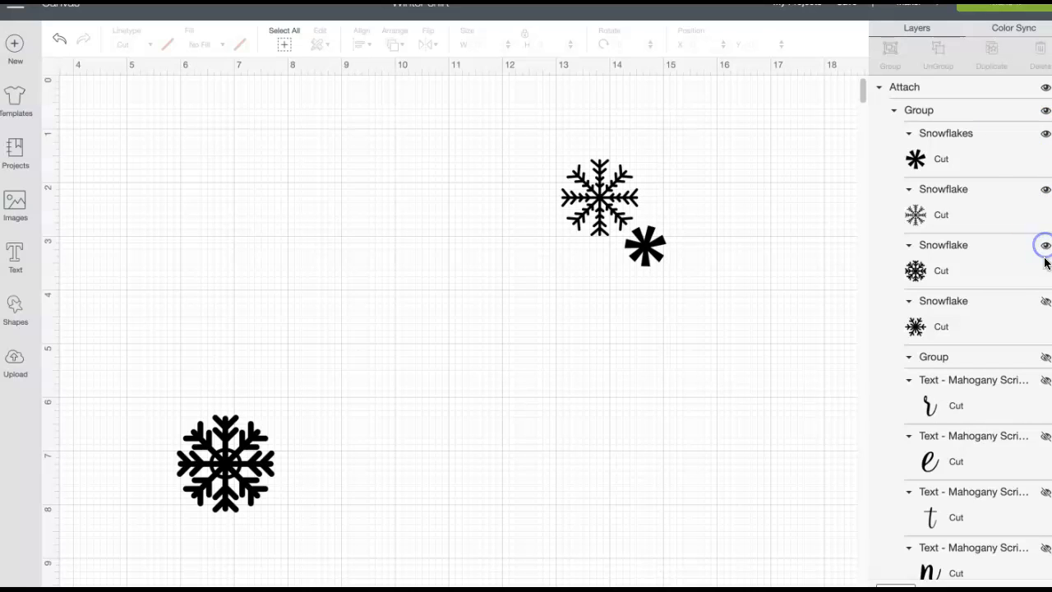
left_click(1045, 303)
- Show the five small snowflakes that separate the curved words, leaving the wreath and text hidden
scroll(1028, 329, "down", 10)
scroll(1025, 333, "up", 4)
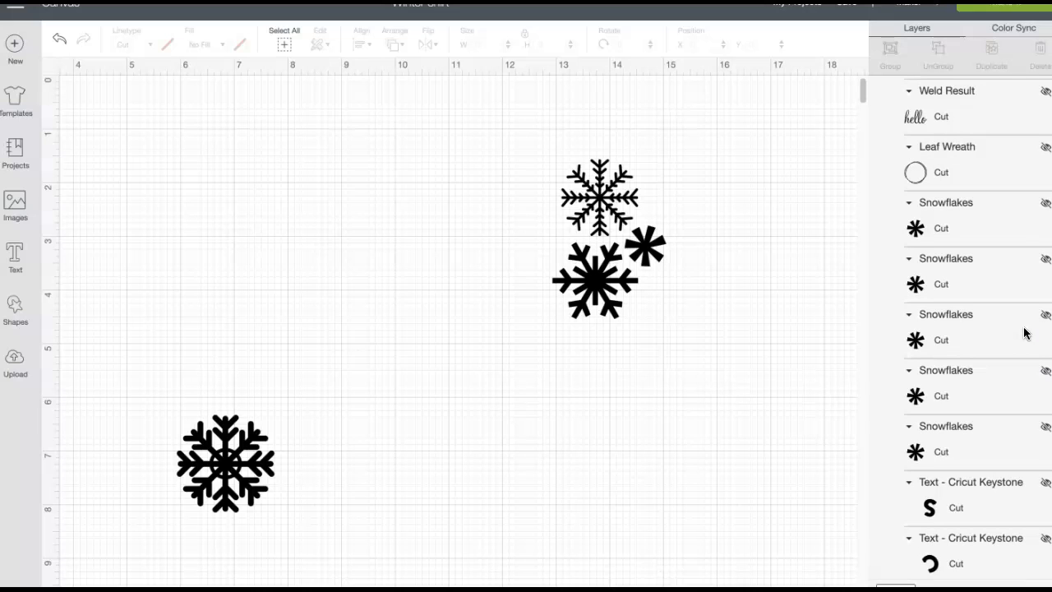
left_click(1046, 203)
left_click(1046, 258)
left_click(1046, 314)
left_click(1046, 370)
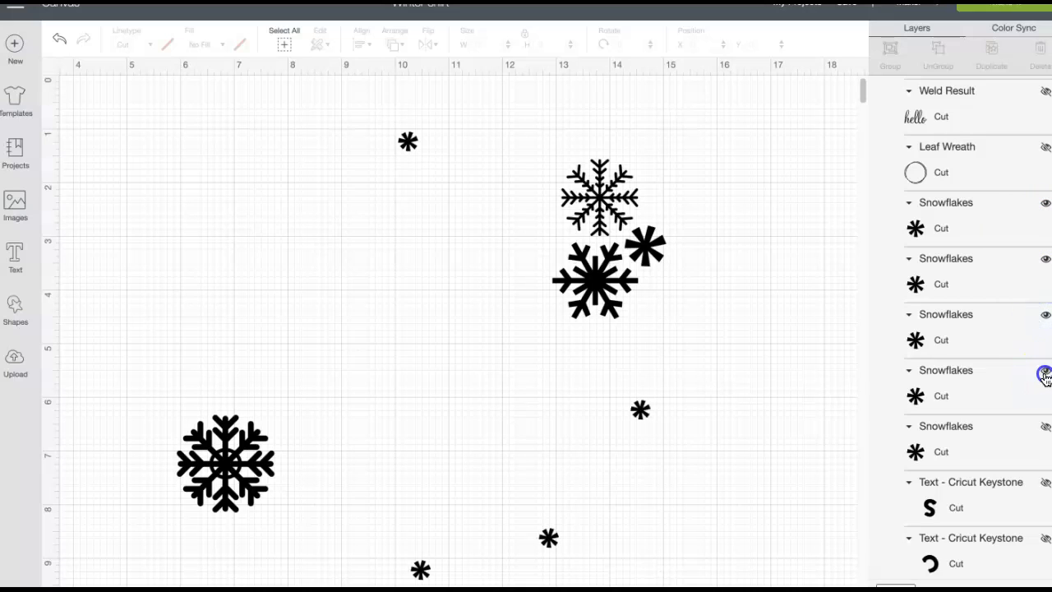
left_click(1046, 427)
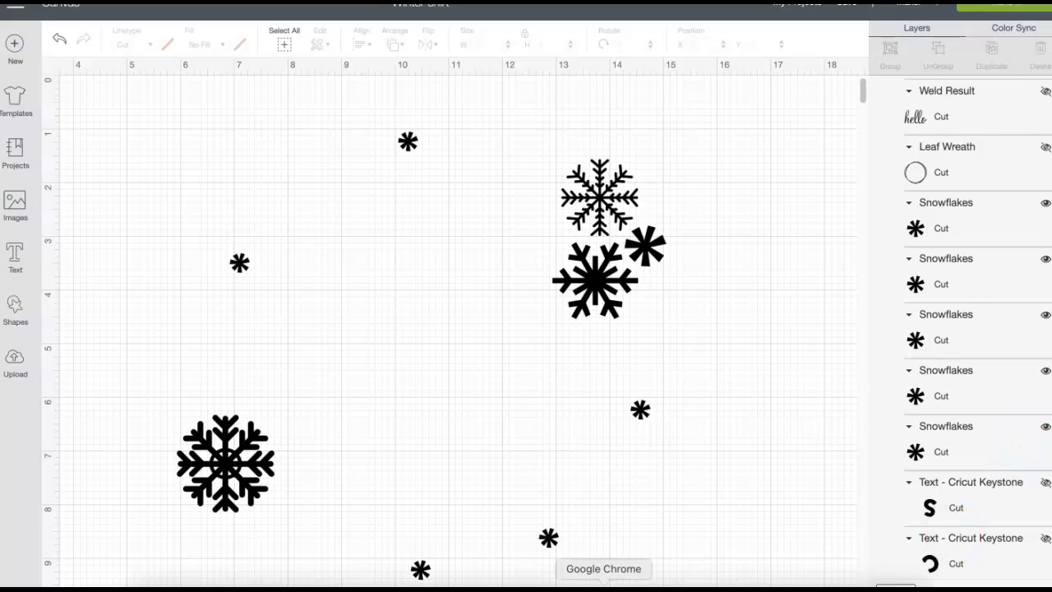
- Switch to Photos and view the picture of the finished blue "hello winter" shirt in full screen
left_click(418, 568)
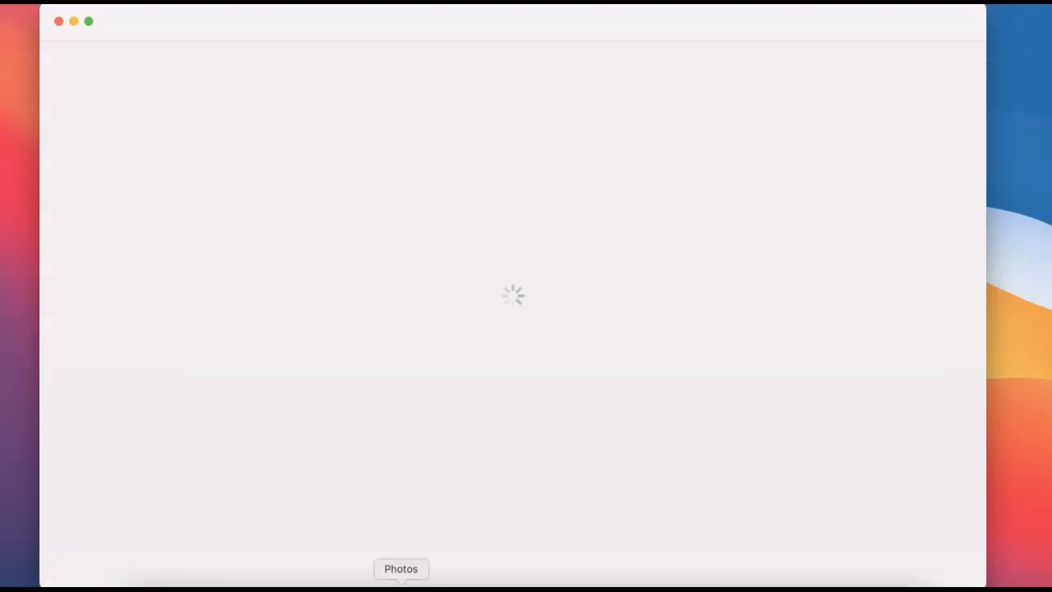
double_click(442, 489)
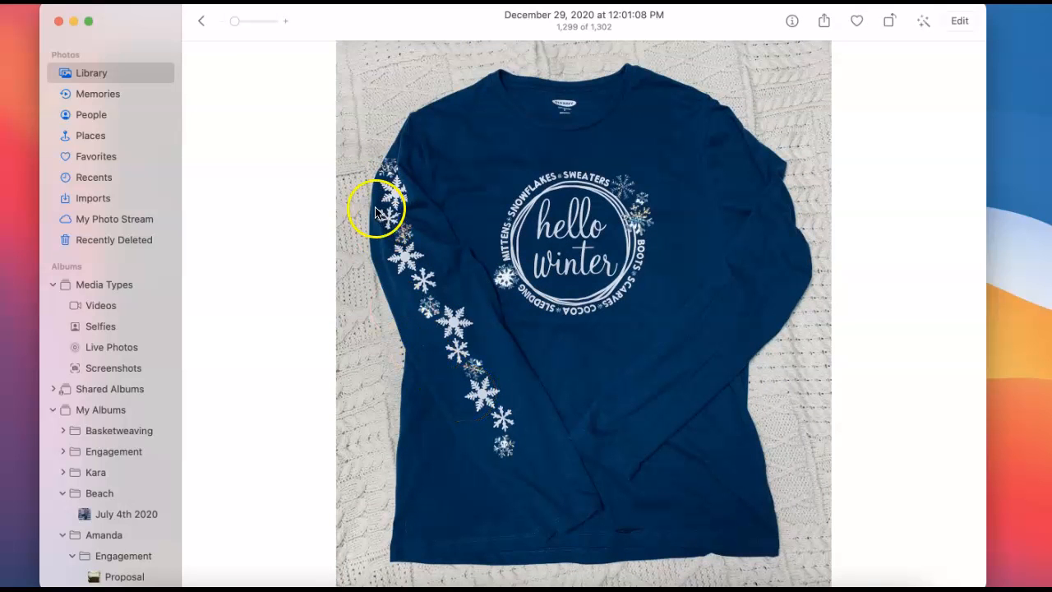
left_click(86, 21)
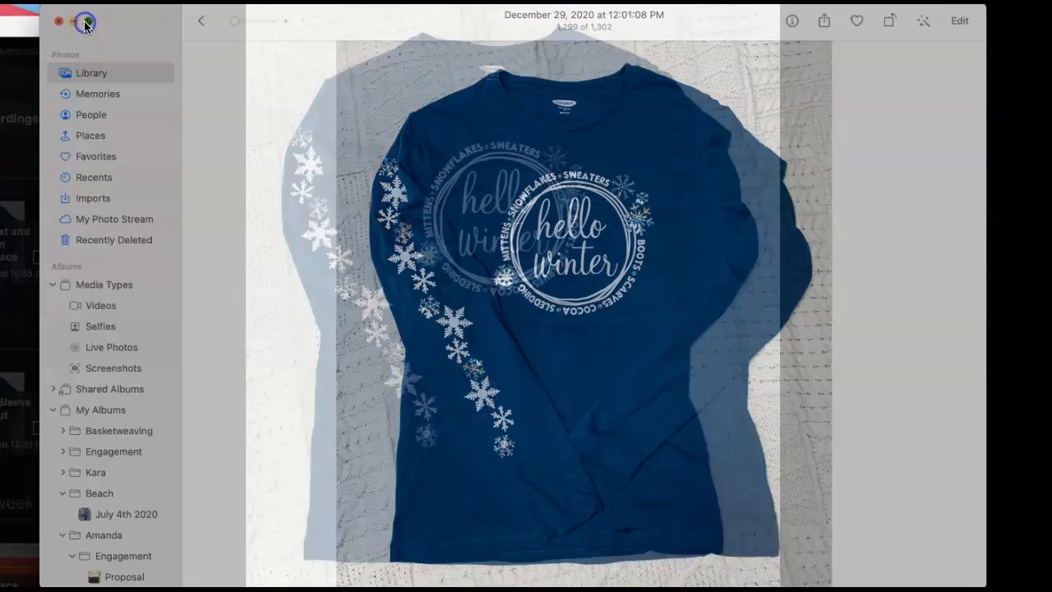